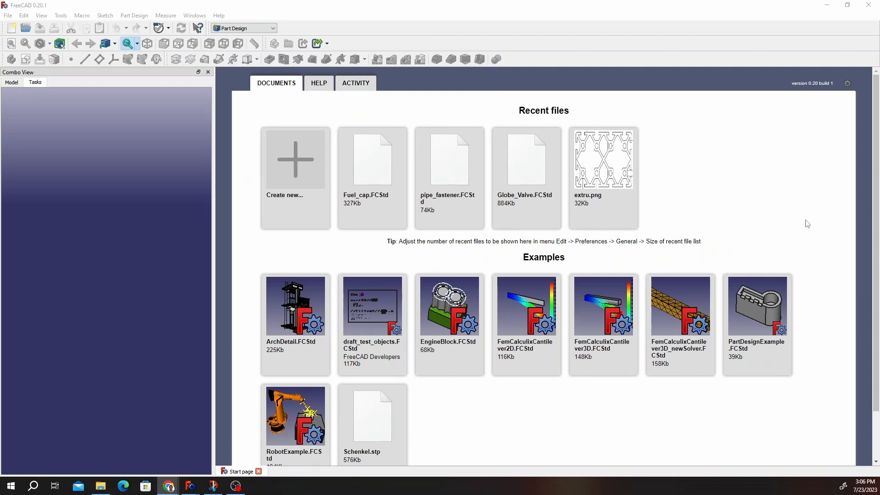
Create a new document and work in the Part Design workbench.
{"action": "left_click", "coordinate": [315, 193]}
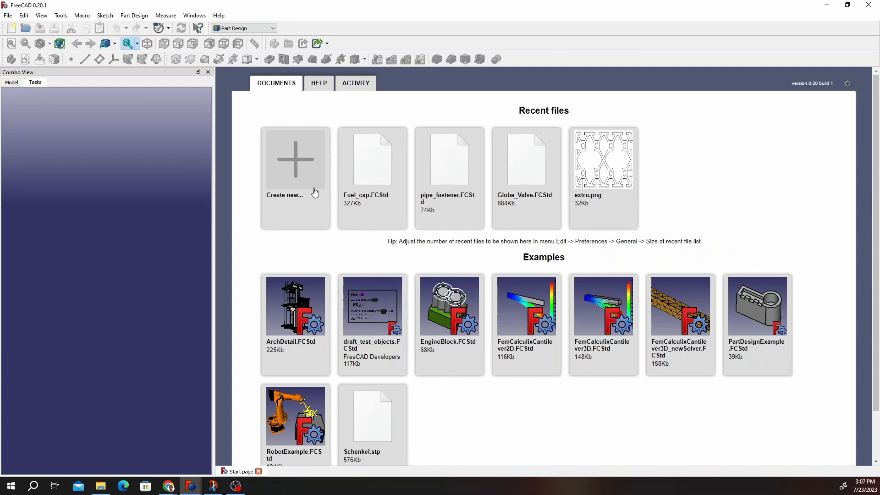
{"action": "left_click", "coordinate": [222, 28]}
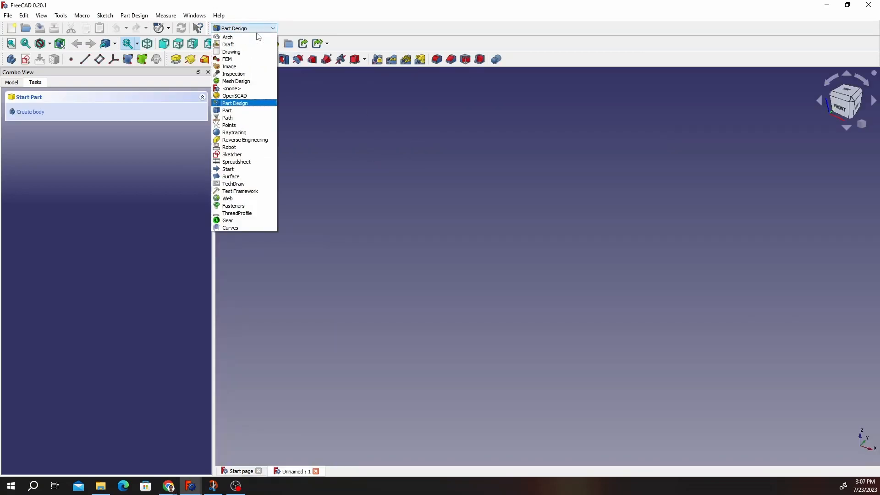
{"action": "left_click", "coordinate": [232, 105]}
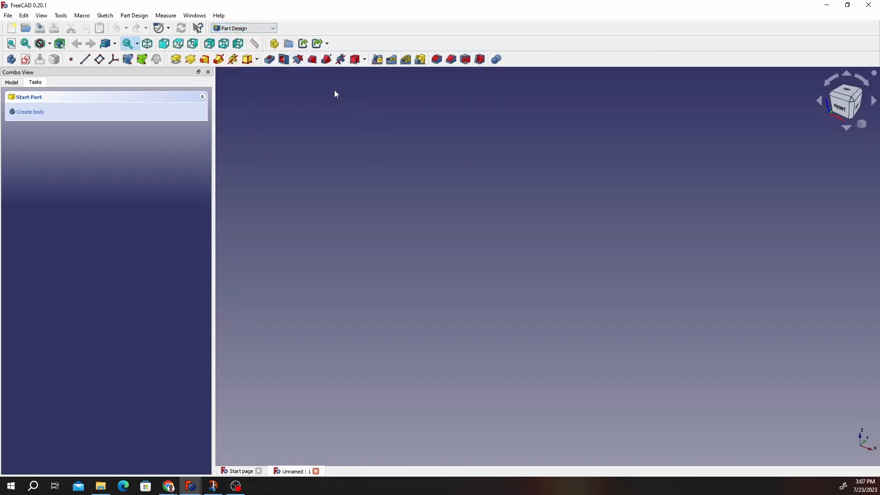
Create a body and start a sketch on its XY plane.
{"action": "left_click", "coordinate": [28, 112]}
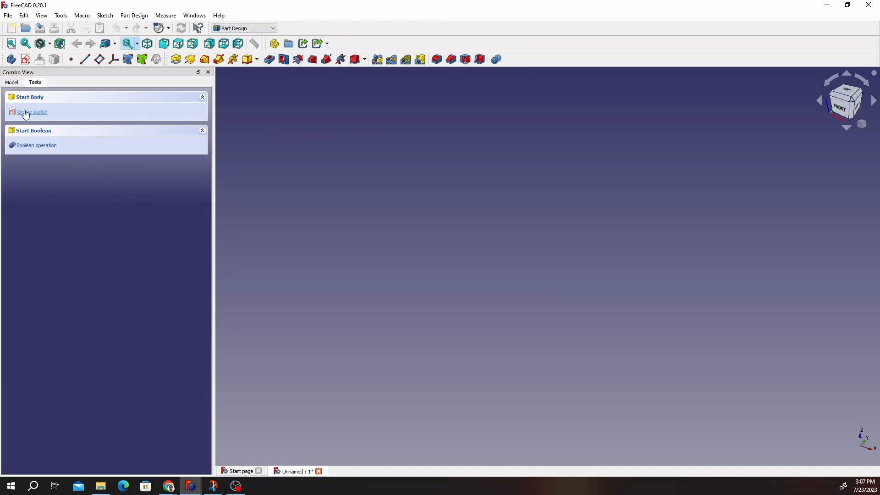
{"action": "left_click", "coordinate": [26, 113]}
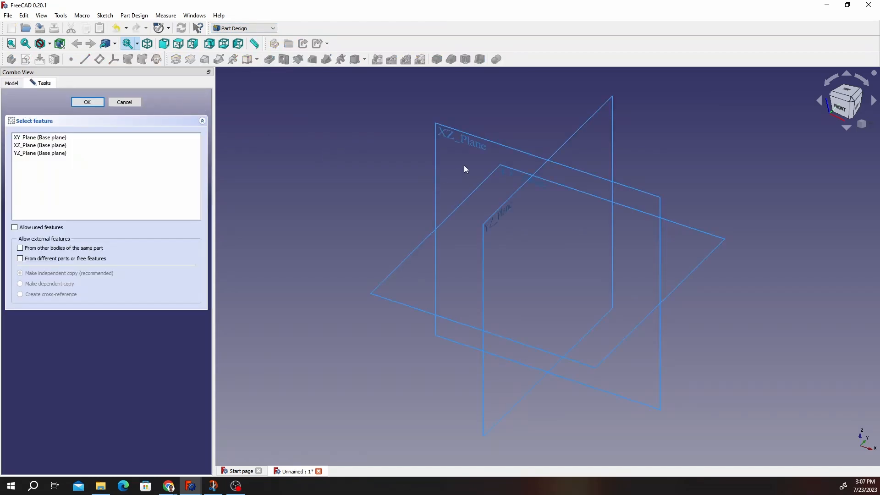
{"action": "left_click", "coordinate": [40, 137]}
{"action": "left_click", "coordinate": [87, 102]}
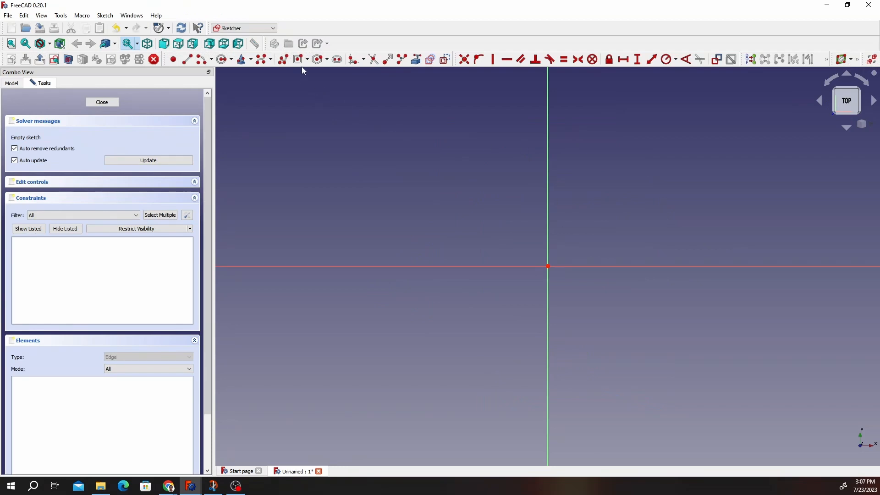
Sketch a centered rectangle about 67 mm wide and 49 mm high around the origin.
{"action": "left_click", "coordinate": [307, 59]}
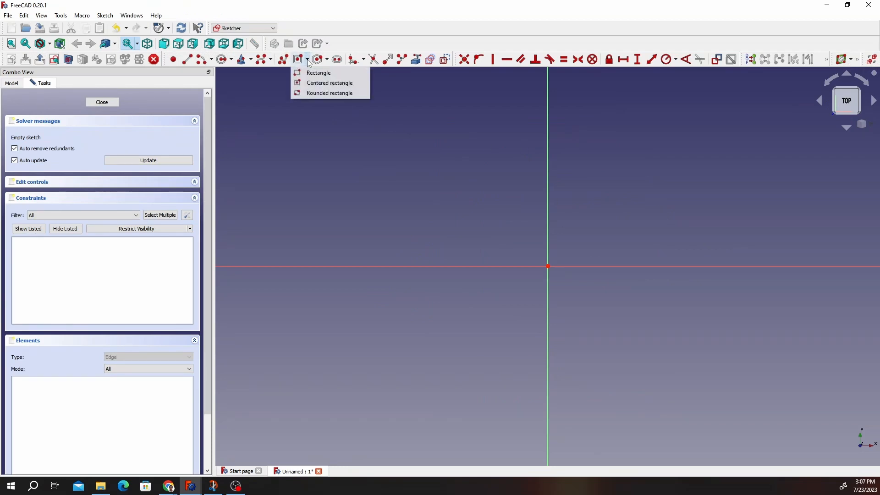
{"action": "left_click", "coordinate": [314, 85]}
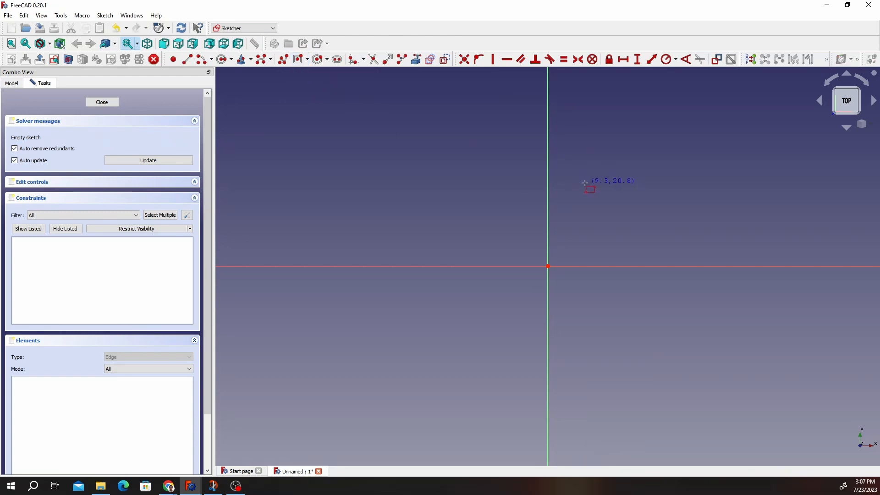
{"action": "left_click", "coordinate": [548, 266]}
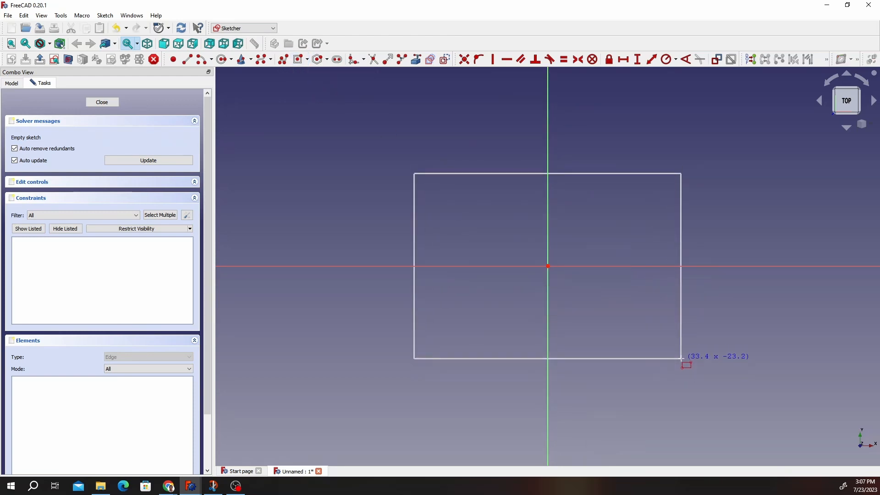
{"action": "left_click", "coordinate": [682, 363]}
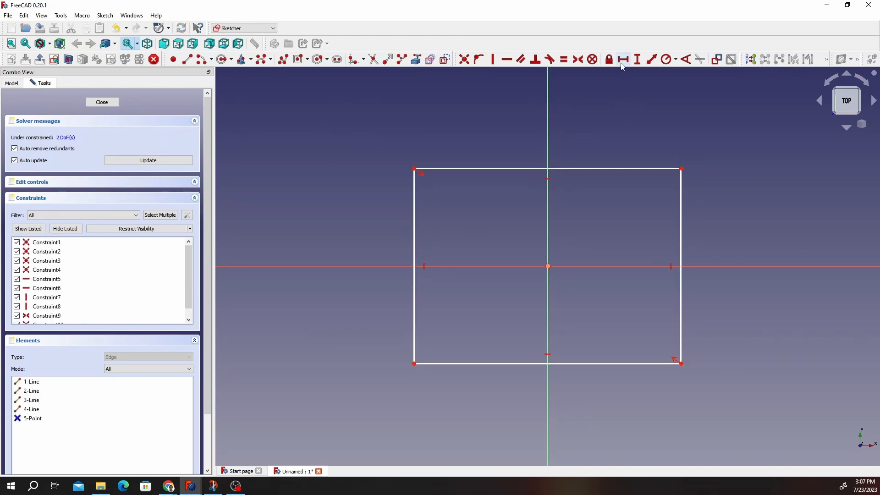
Constrain the rectangle's upper edge to a horizontal length of 360 mm.
{"action": "left_click", "coordinate": [588, 176]}
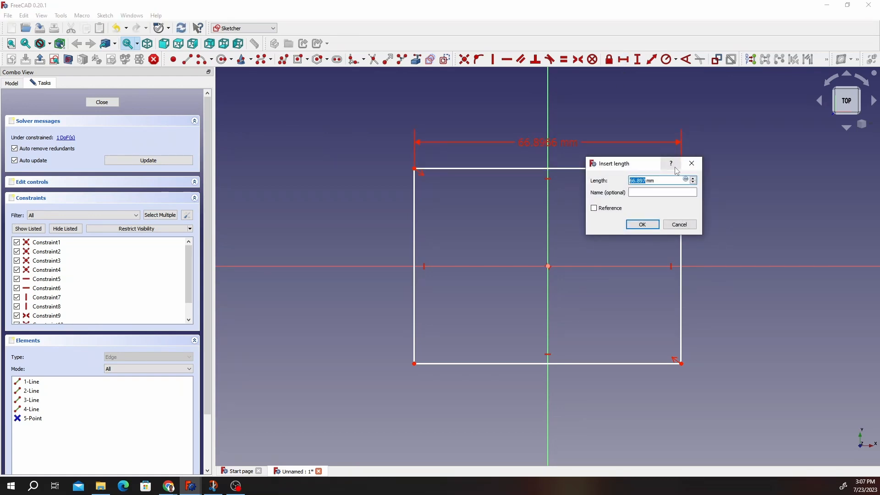
{"action": "type", "text": "360"}
{"action": "key", "text": "Return"}
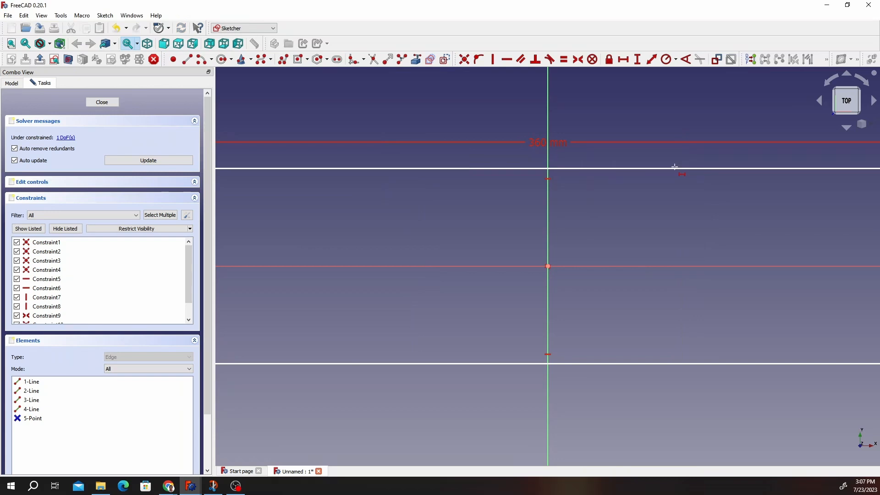
Constrain the rectangle's left edge to a vertical length of 160 mm.
{"action": "scroll", "coordinate": [681, 177], "scroll_direction": "down", "scroll_amount": 6}
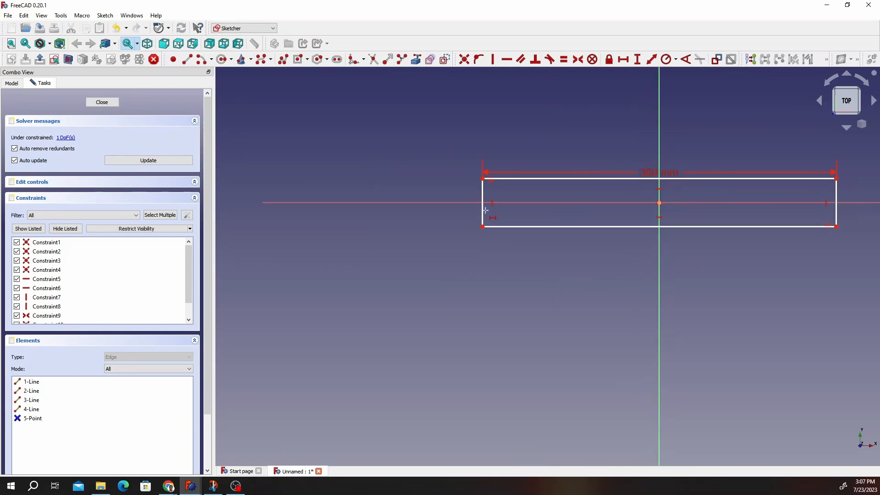
{"action": "left_click", "coordinate": [638, 59]}
{"action": "left_click", "coordinate": [482, 198]}
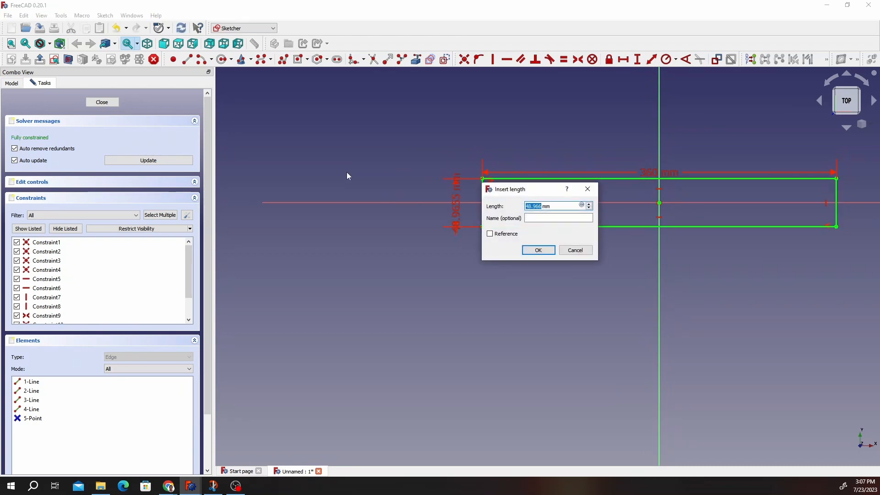
{"action": "type", "text": "160"}
{"action": "key", "text": "Return"}
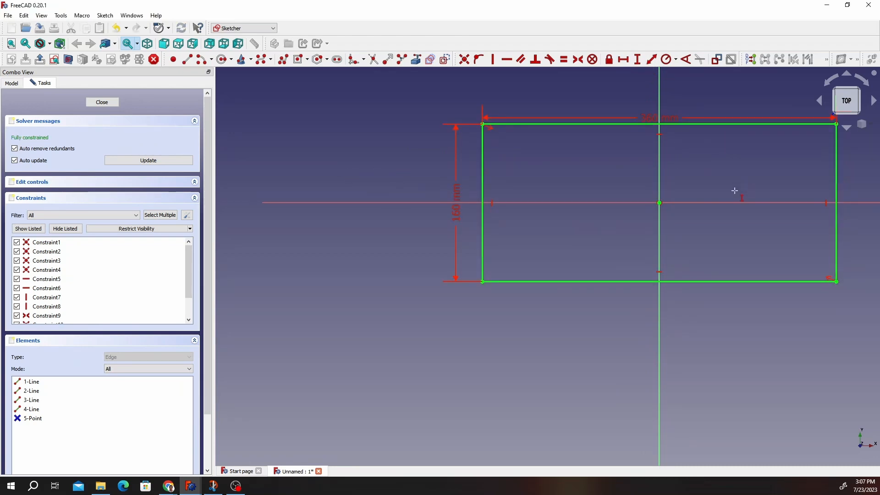
Move the rectangle's width and height dimension labels farther away from its edges.
{"action": "mouse_move", "coordinate": [700, 172]}
{"action": "middle_mouse_down"}
{"action": "mouse_move", "coordinate": [615, 262]}
{"action": "mouse_move", "coordinate": [590, 218]}
{"action": "middle_mouse_up"}
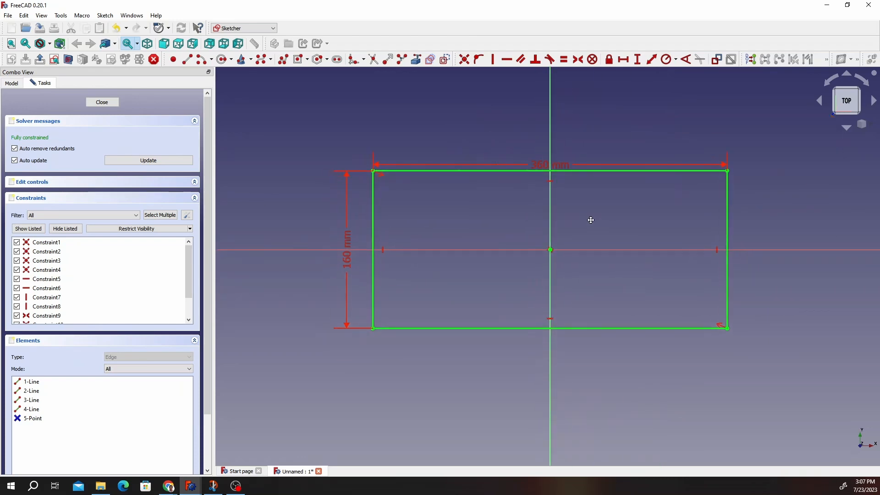
{"action": "left_click_drag", "start_coordinate": [561, 167], "coordinate": [618, 121]}
{"action": "left_click_drag", "start_coordinate": [350, 257], "coordinate": [326, 280]}
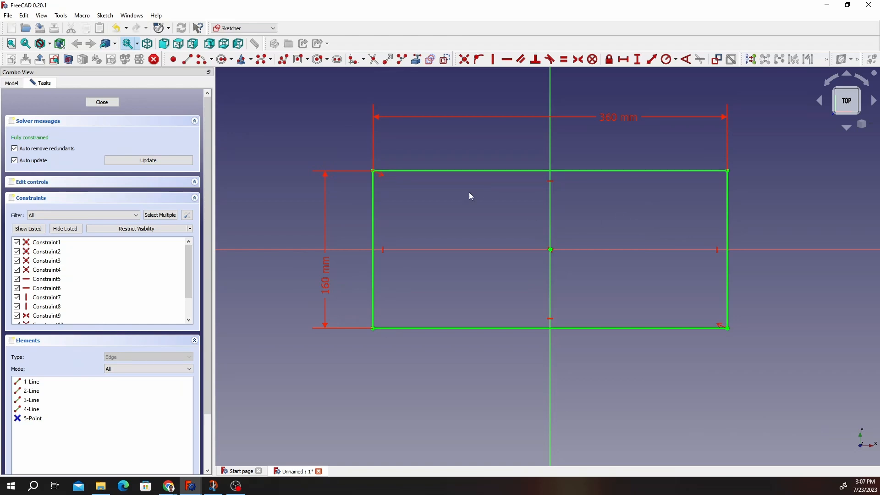
Round all four corners of the rectangle with sketch fillets.
{"action": "left_click", "coordinate": [356, 60]}
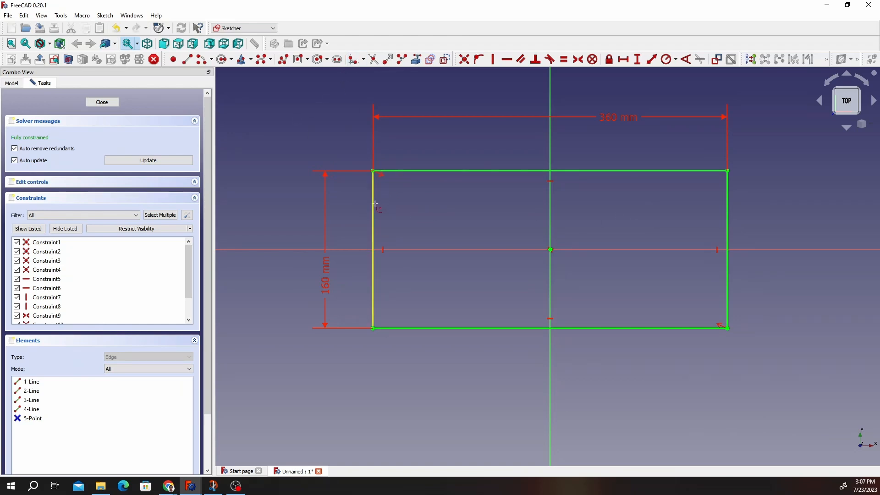
{"action": "left_click", "coordinate": [403, 171]}
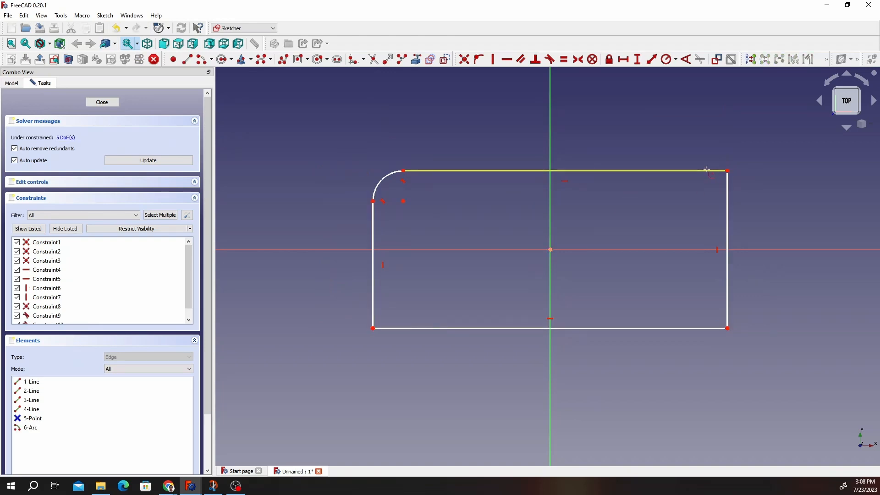
{"action": "left_click", "coordinate": [707, 170]}
{"action": "left_click", "coordinate": [728, 192]}
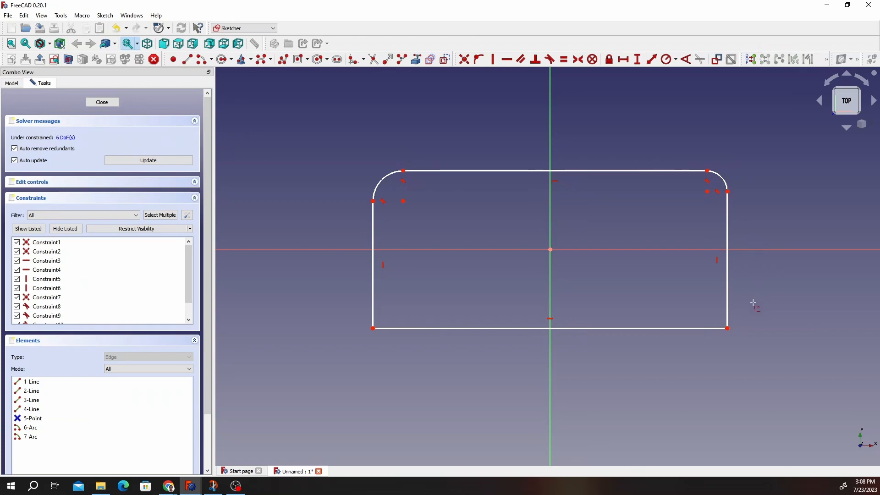
{"action": "left_click", "coordinate": [728, 312]}
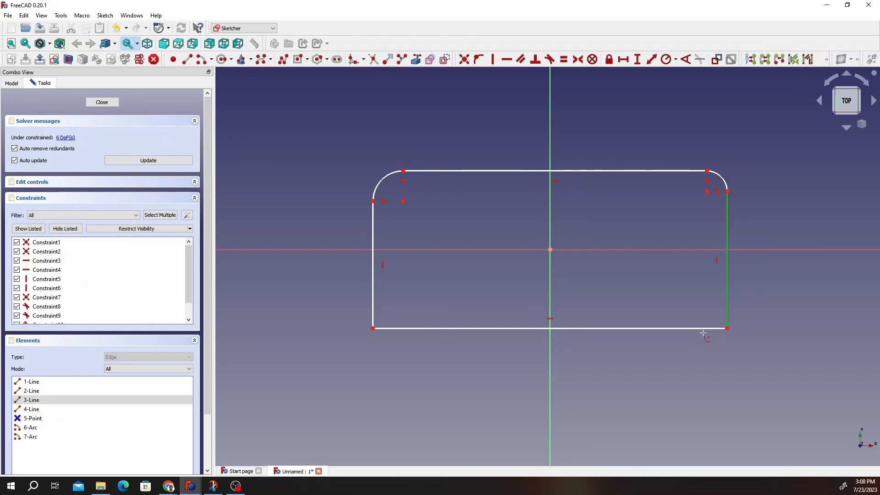
{"action": "left_click", "coordinate": [596, 328]}
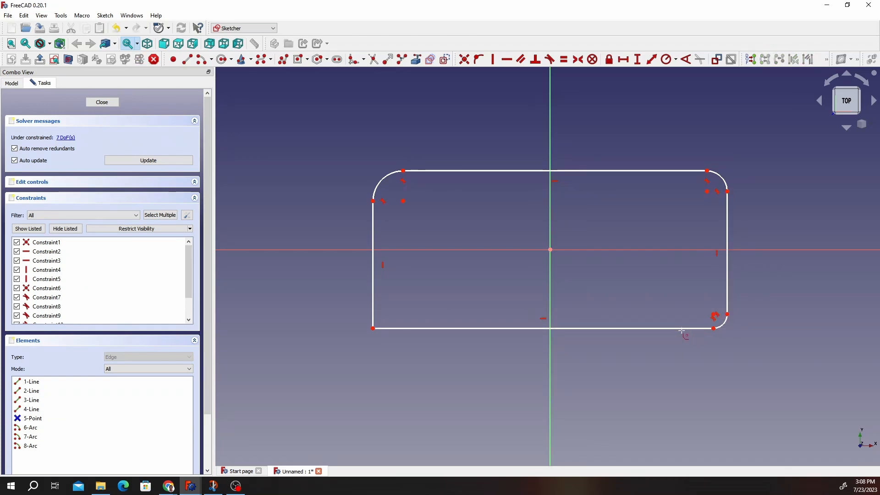
{"action": "left_click", "coordinate": [404, 328]}
{"action": "left_click", "coordinate": [374, 317]}
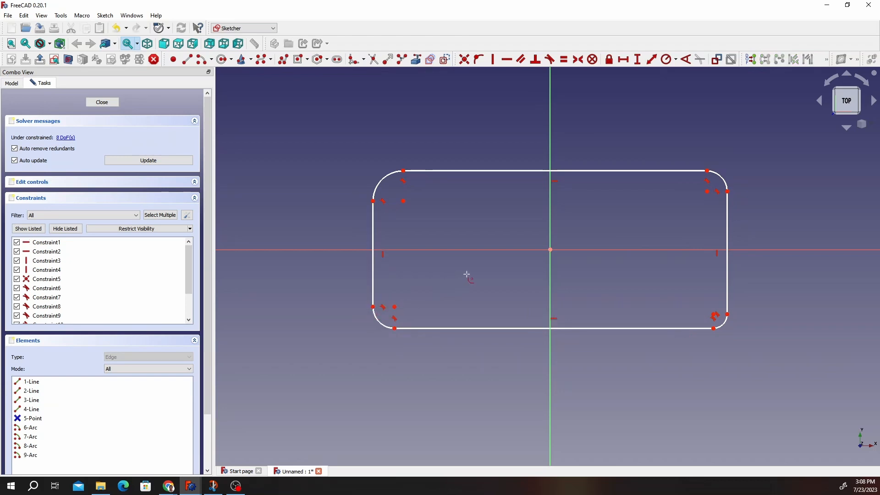
Apply equal constraints to the diagonally opposite corner arcs, pairing lower-left with upper-right and upper-left with lower-right.
{"action": "left_click", "coordinate": [382, 325]}
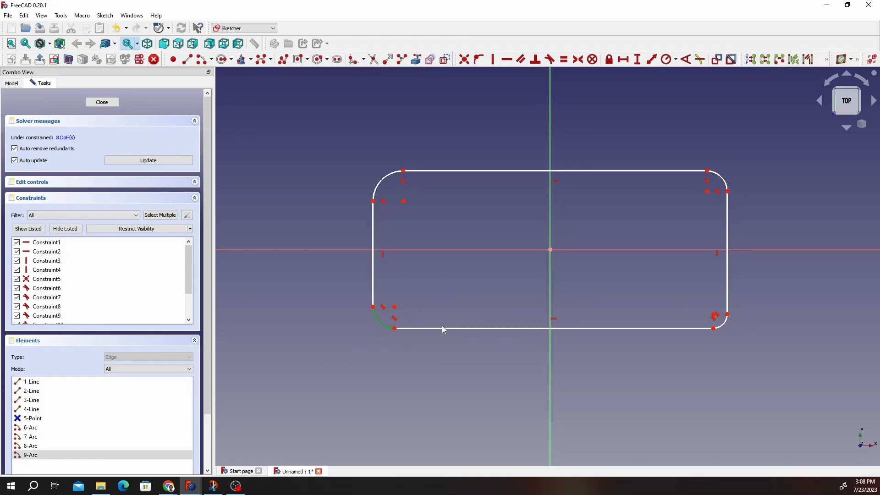
{"action": "left_click", "coordinate": [723, 179]}
{"action": "left_click", "coordinate": [564, 60]}
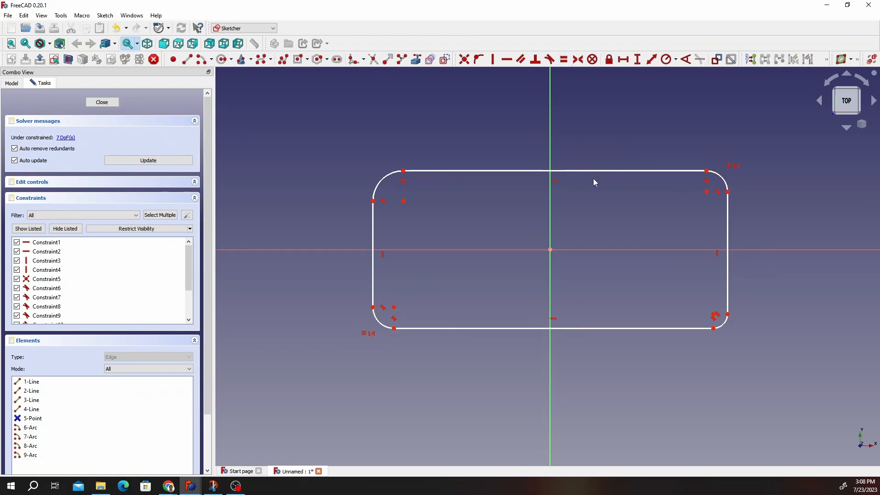
{"action": "left_click", "coordinate": [381, 182]}
{"action": "left_click", "coordinate": [726, 323]}
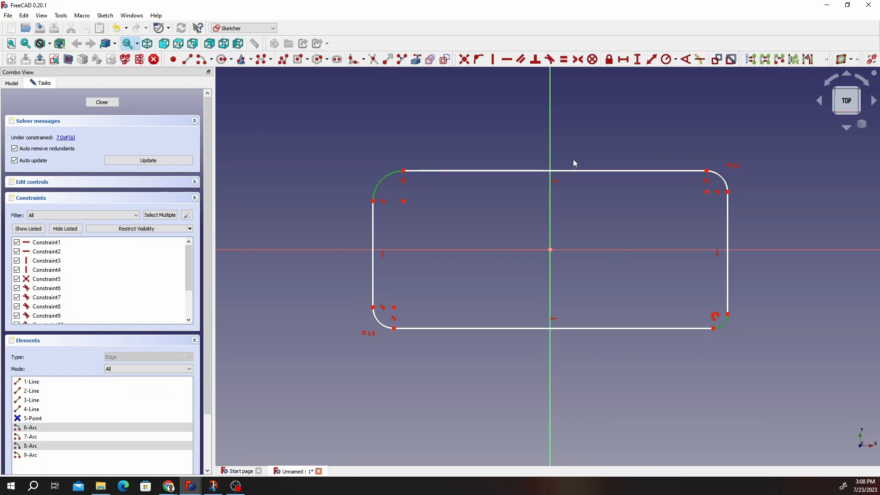
{"action": "left_click", "coordinate": [564, 59]}
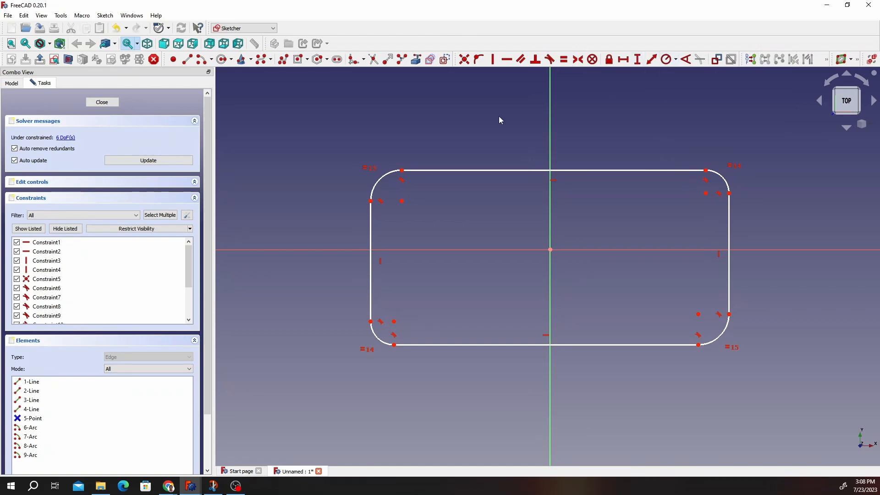
Constrain the upper-left corner arc to a radius of 20 mm.
{"action": "left_click", "coordinate": [389, 179]}
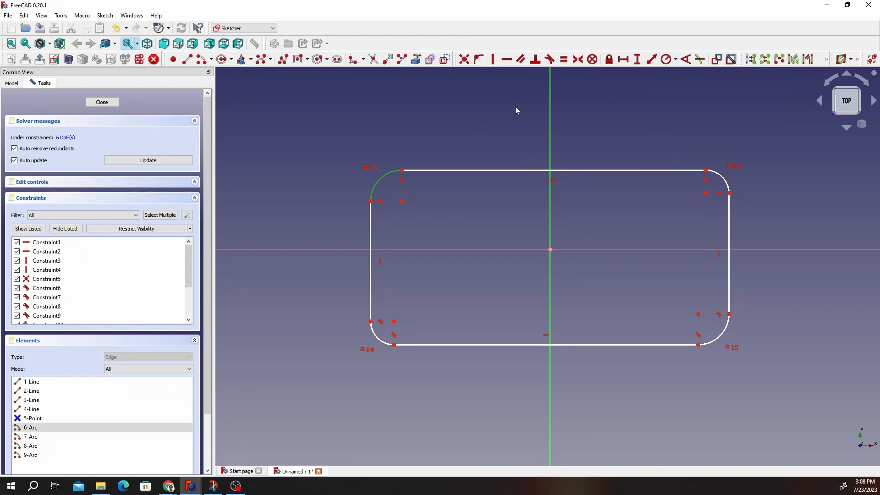
{"action": "left_click", "coordinate": [666, 60]}
{"action": "type", "text": "20"}
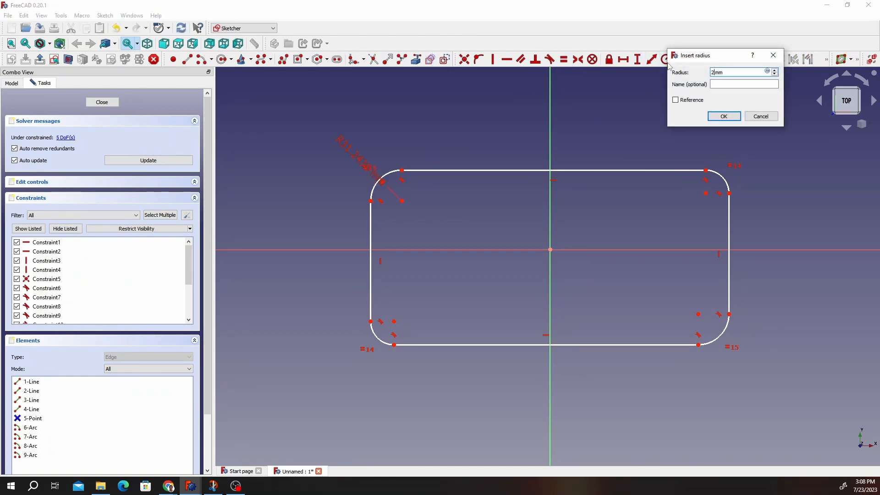
{"action": "left_click", "coordinate": [719, 116]}
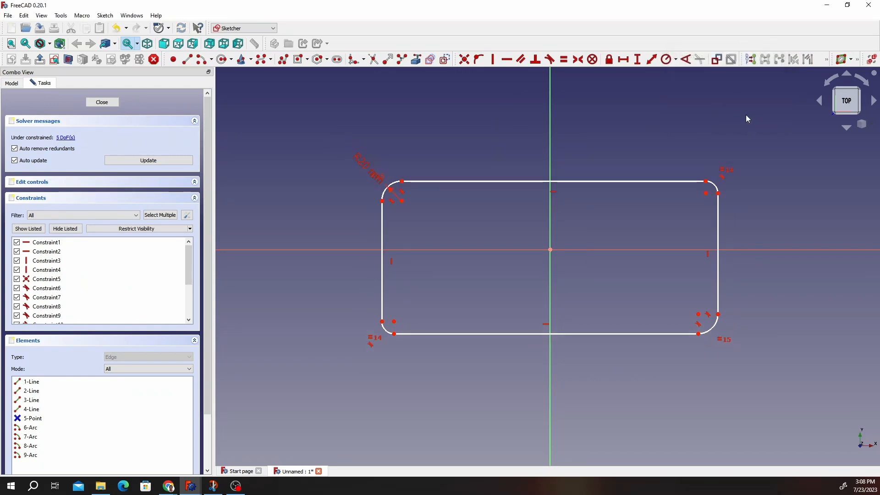
Constrain the upper-right corner arc to a radius of 20 mm.
{"action": "left_click", "coordinate": [714, 185]}
{"action": "left_click", "coordinate": [669, 59]}
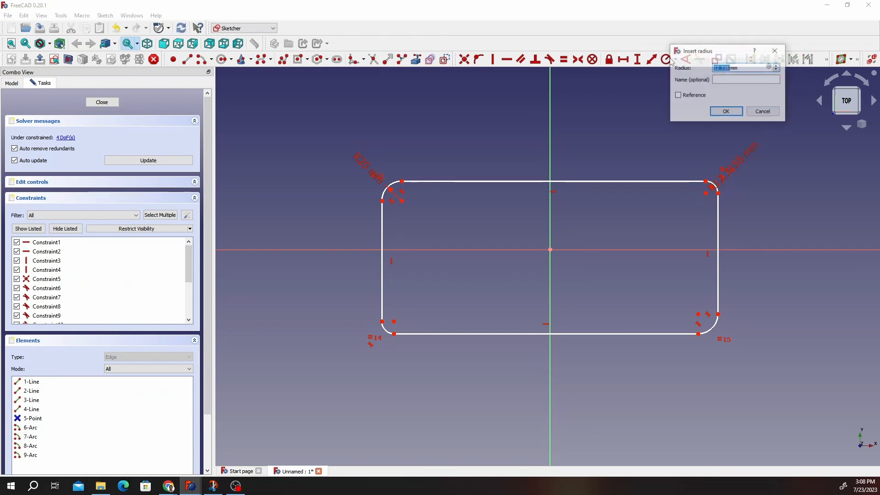
{"action": "type", "text": "20"}
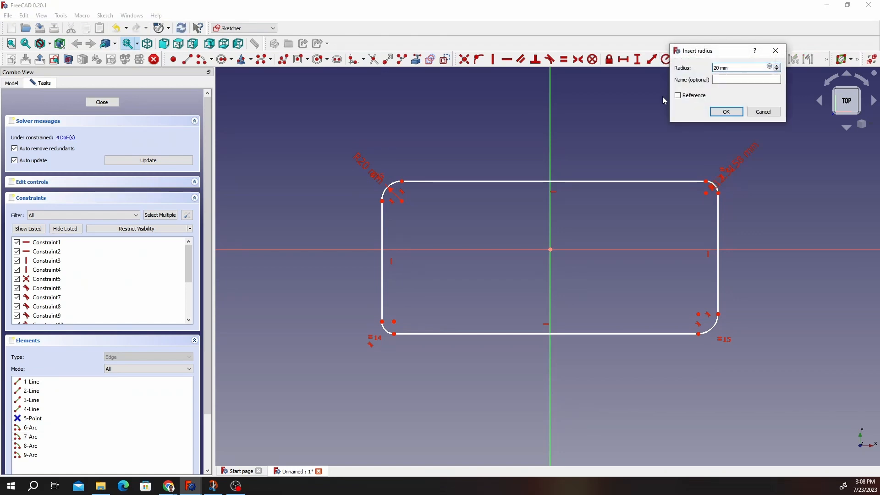
{"action": "left_click", "coordinate": [726, 112]}
Move both corner radius labels outward, clear of the rounded rectangle.
{"action": "right_click", "coordinate": [754, 159]}
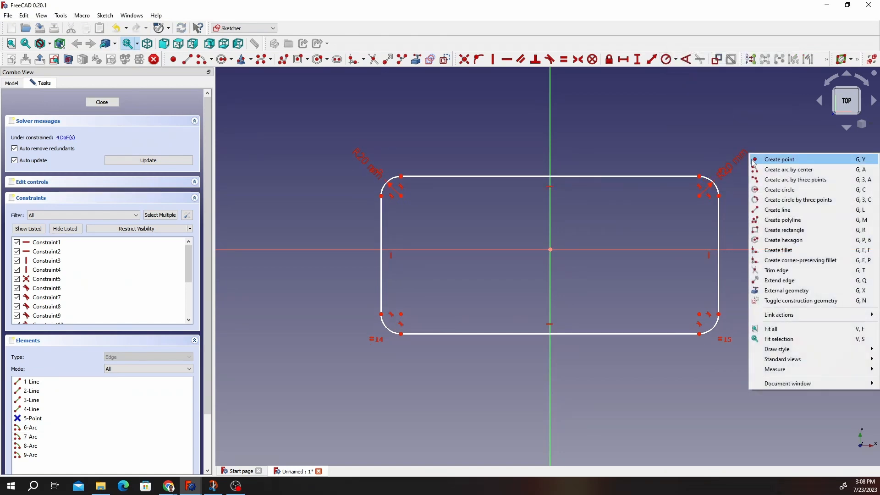
{"action": "left_click", "coordinate": [735, 171]}
{"action": "left_click_drag", "start_coordinate": [733, 161], "coordinate": [782, 157]}
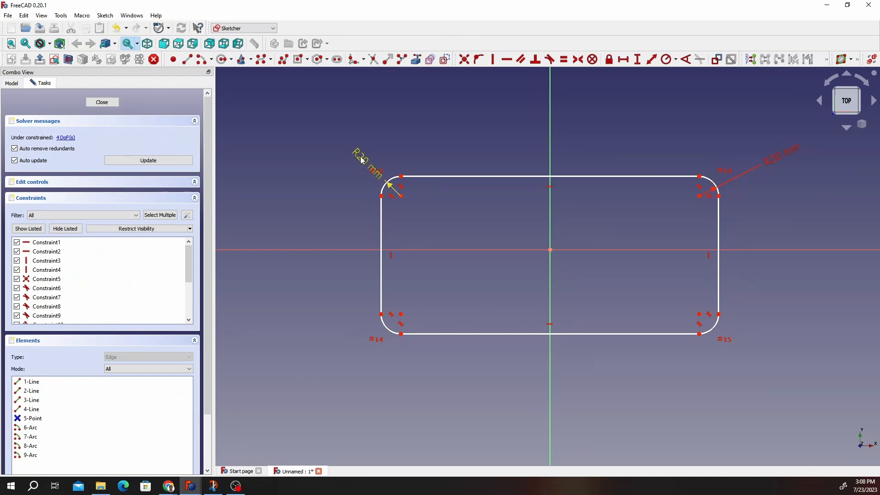
{"action": "left_click_drag", "start_coordinate": [362, 160], "coordinate": [319, 119]}
Constrain the lower-left and upper-right corner arc centers to be symmetric about the origin.
{"action": "left_click", "coordinate": [401, 315]}
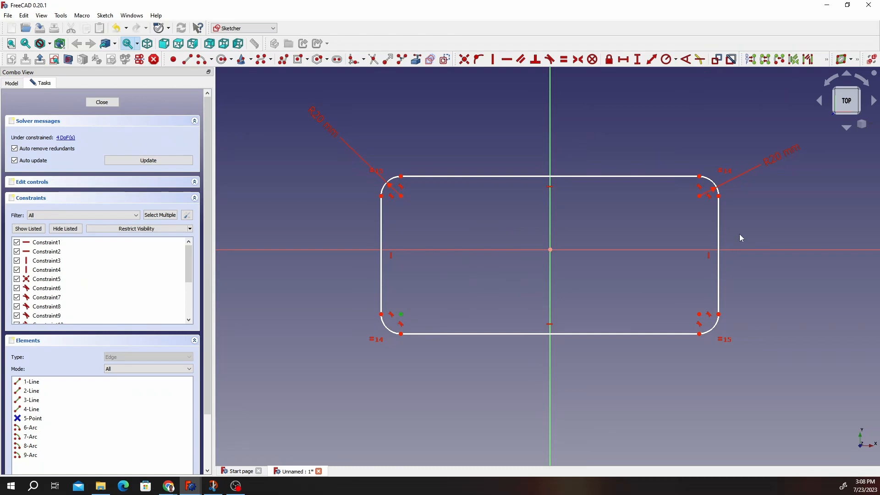
{"action": "left_click", "coordinate": [699, 197]}
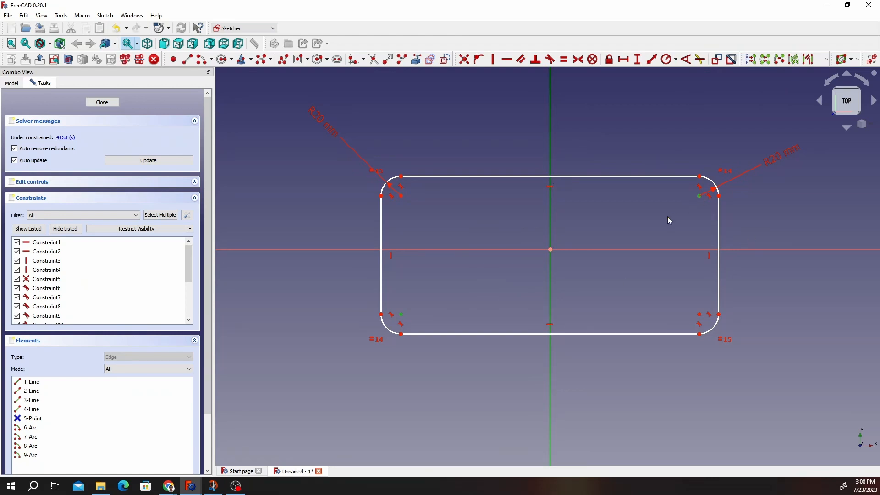
{"action": "left_click", "coordinate": [549, 251]}
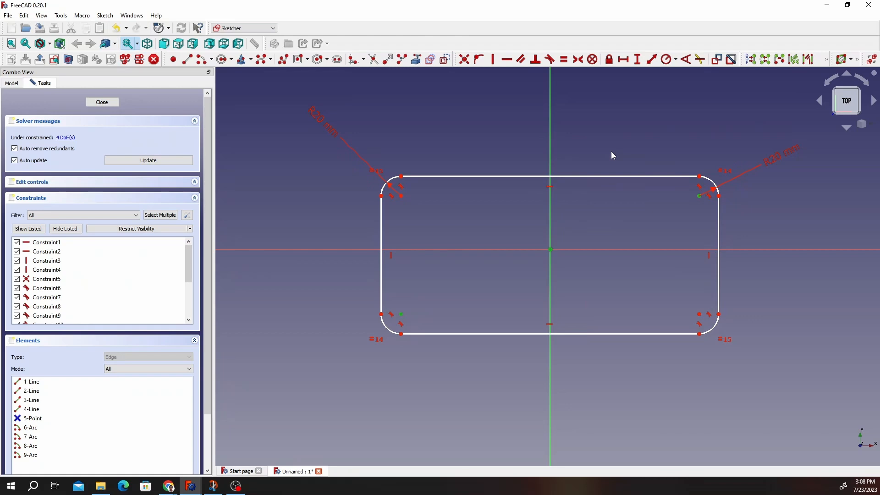
{"action": "left_click", "coordinate": [578, 60]}
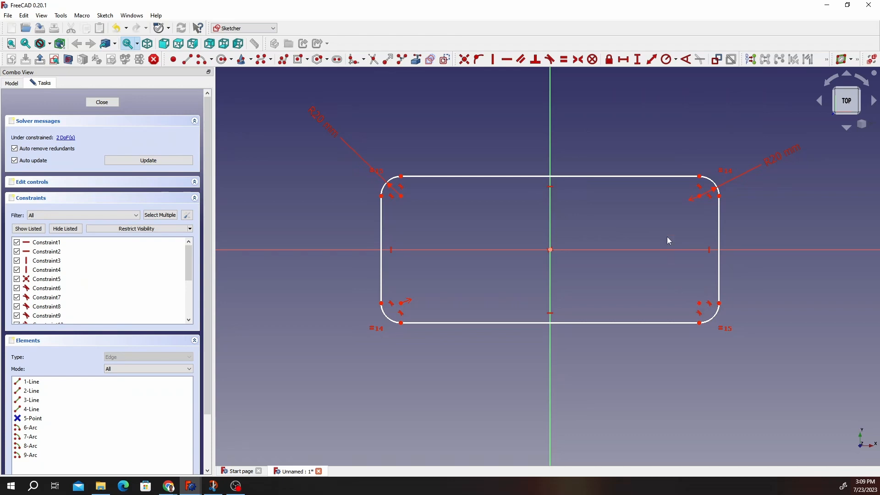
Dimension the upper edge's horizontal length and the right edge's vertical length, accepting both lengths as drawn.
{"action": "left_click", "coordinate": [623, 59]}
{"action": "left_click", "coordinate": [585, 176]}
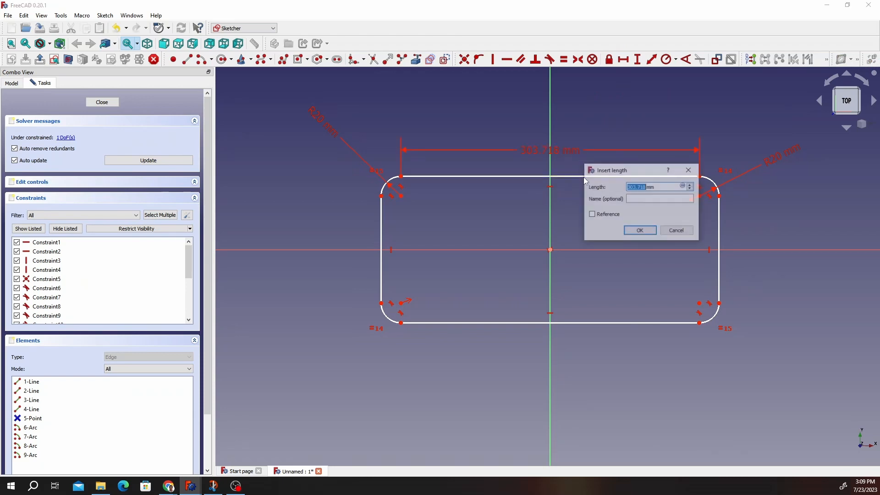
{"action": "left_click", "coordinate": [648, 235]}
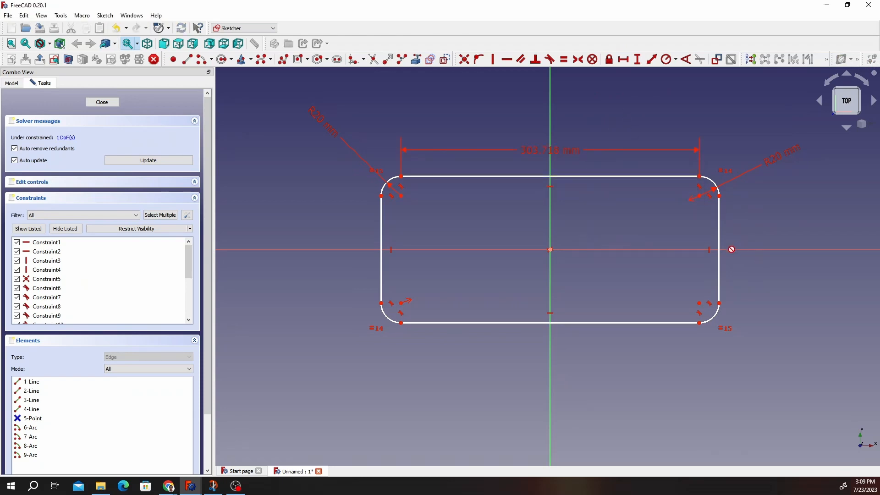
{"action": "left_click", "coordinate": [638, 59]}
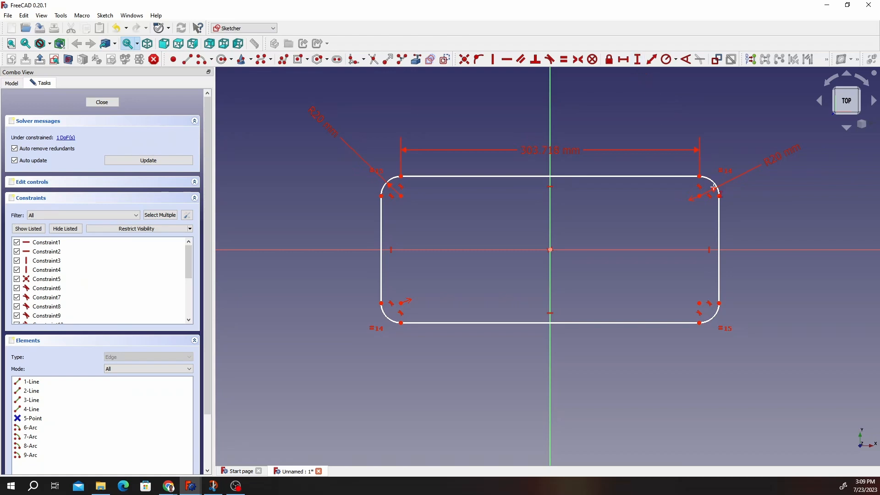
{"action": "left_click", "coordinate": [721, 239]}
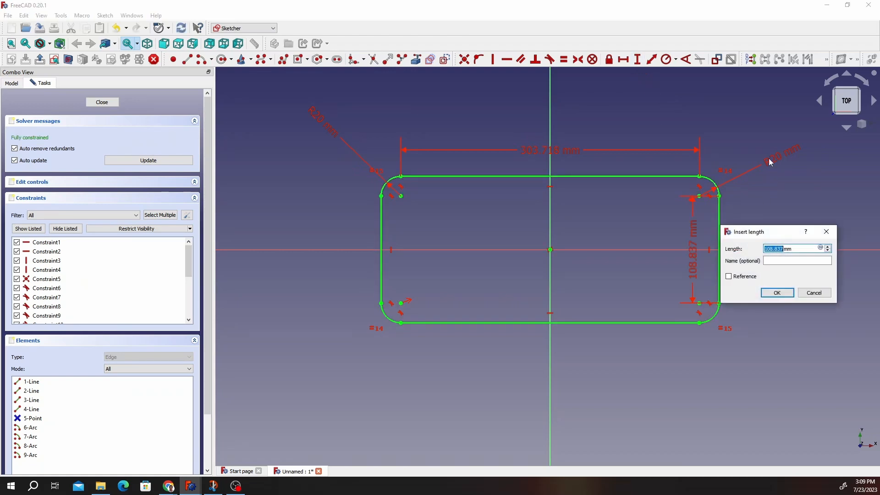
{"action": "left_click", "coordinate": [778, 293]}
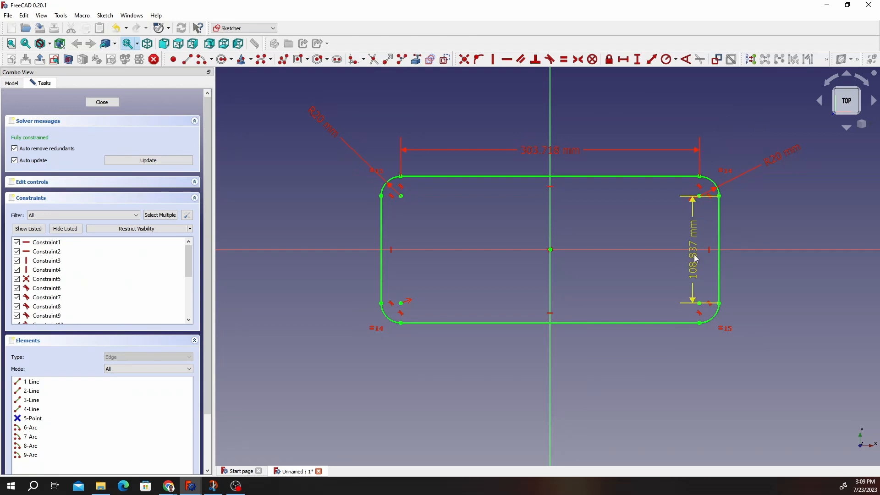
Move the vertical and horizontal length dimensions outward, clear of the rounded rectangle, and close the sketch.
{"action": "left_click_drag", "start_coordinate": [695, 261], "coordinate": [798, 369]}
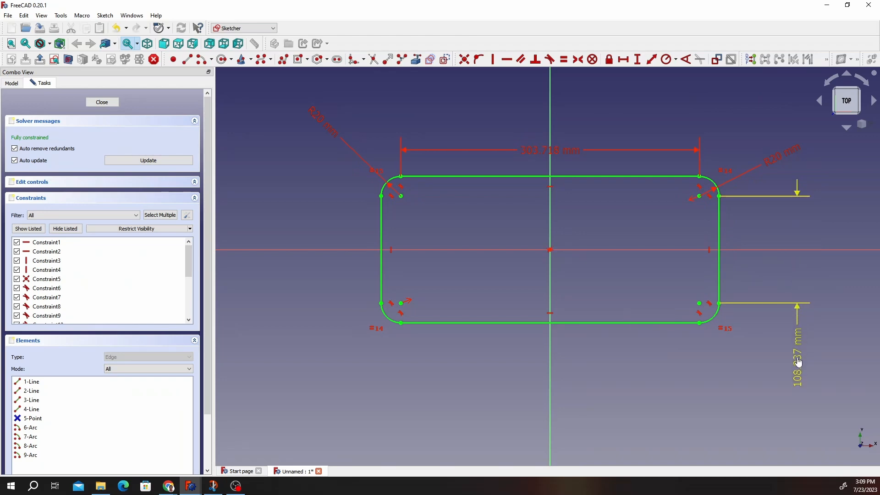
{"action": "left_click_drag", "start_coordinate": [620, 151], "coordinate": [618, 134]}
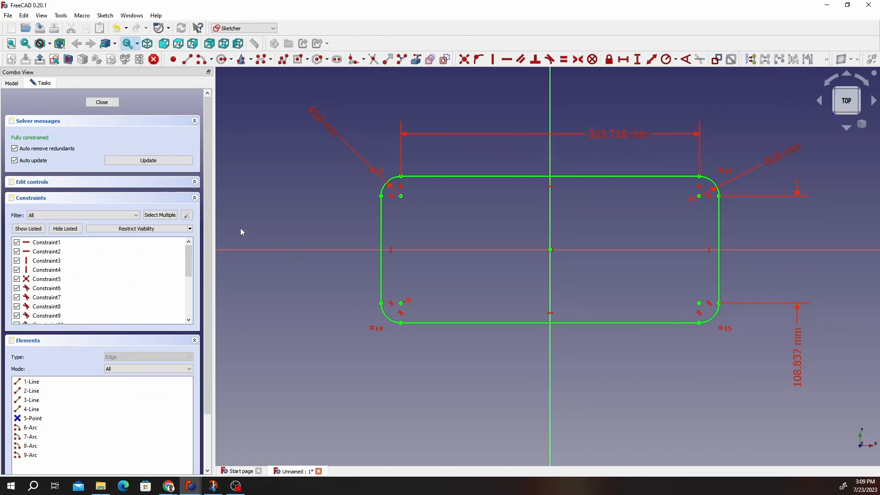
{"action": "left_click", "coordinate": [103, 102]}
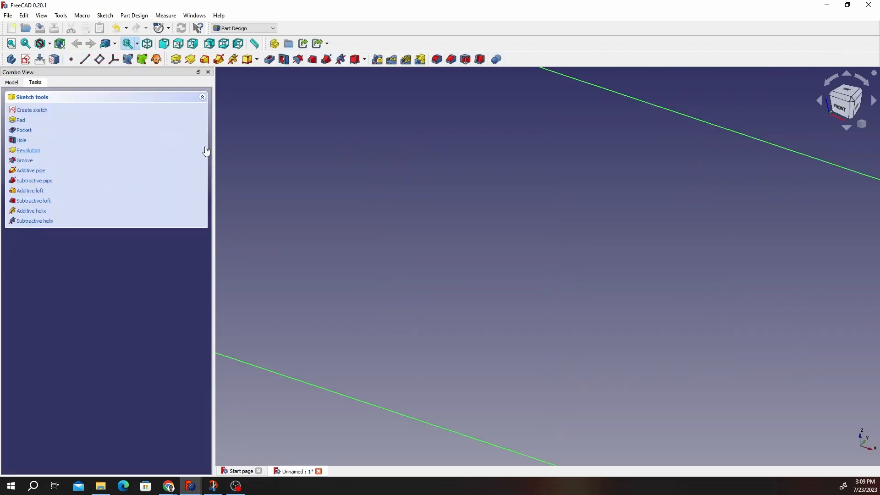
Pad the rounded rectangle sketch to a length of 35 mm.
{"action": "left_click", "coordinate": [176, 59]}
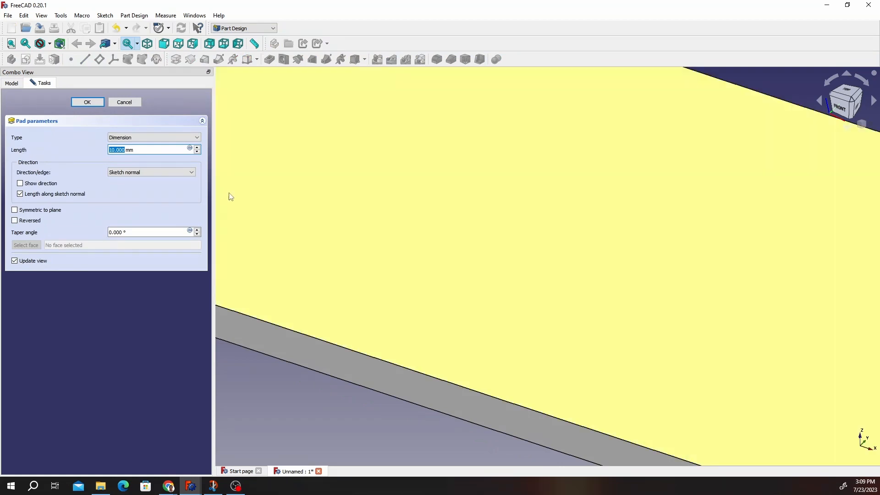
{"action": "scroll", "coordinate": [246, 117], "scroll_direction": "up", "scroll_amount": 4}
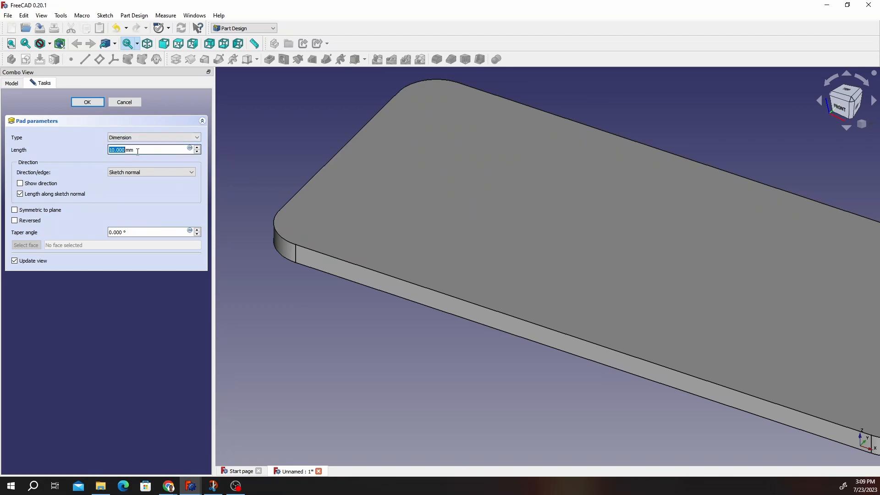
{"action": "type", "text": "35"}
{"action": "key", "text": "Return"}
Create a new sketch on the underside face of the padded plate.
{"action": "scroll", "coordinate": [551, 172], "scroll_direction": "down", "scroll_amount": 3}
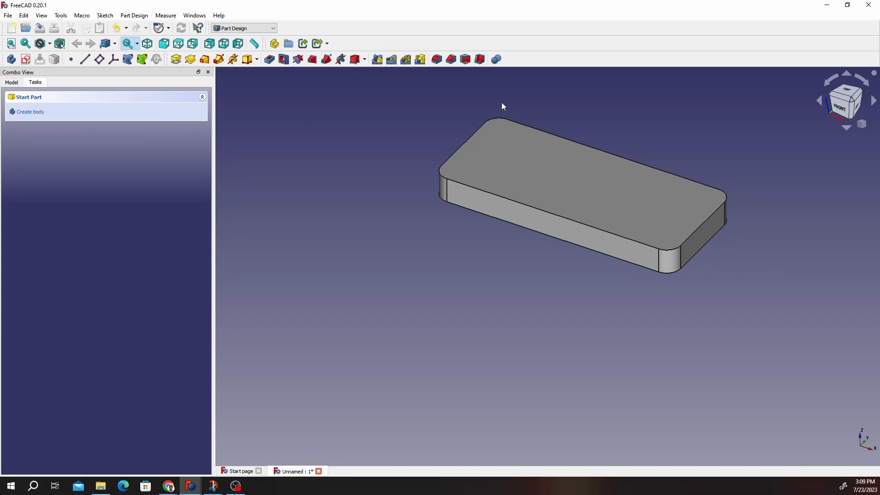
{"action": "scroll", "coordinate": [562, 123], "scroll_direction": "up", "scroll_amount": 3}
{"action": "scroll", "coordinate": [696, 139], "scroll_direction": "down", "scroll_amount": 3}
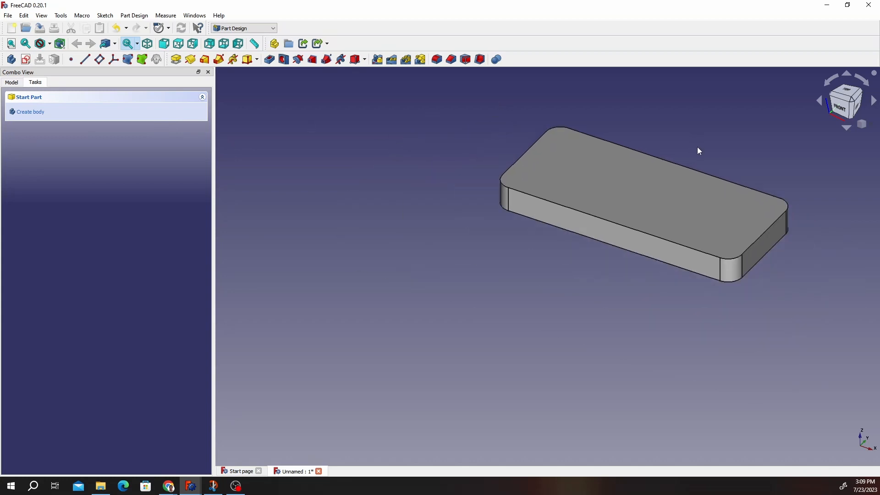
{"action": "middle_click_drag", "start_coordinate": [701, 240], "coordinate": [691, 150]}
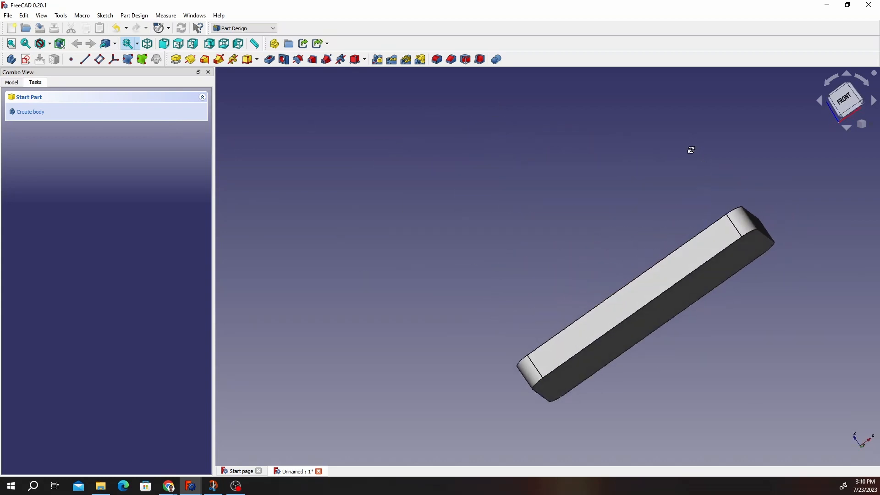
{"action": "scroll", "coordinate": [692, 150], "scroll_direction": "up", "scroll_amount": 2}
{"action": "left_click", "coordinate": [727, 343]}
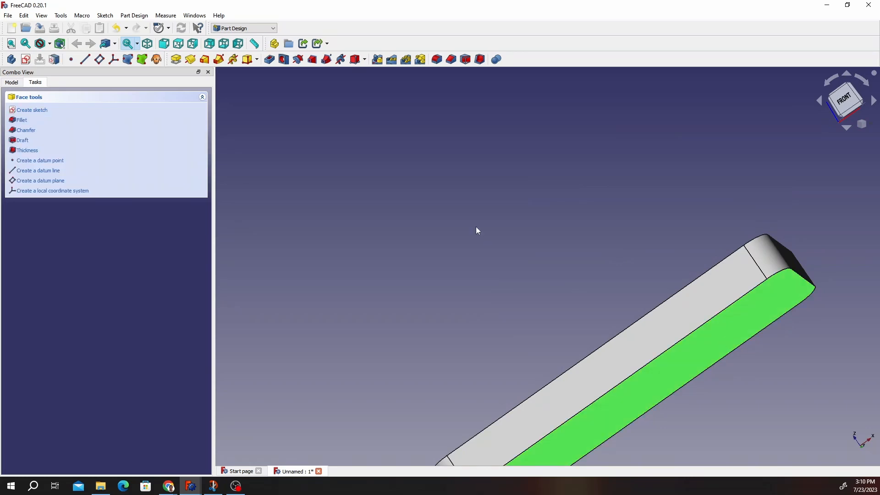
{"action": "left_click", "coordinate": [26, 59]}
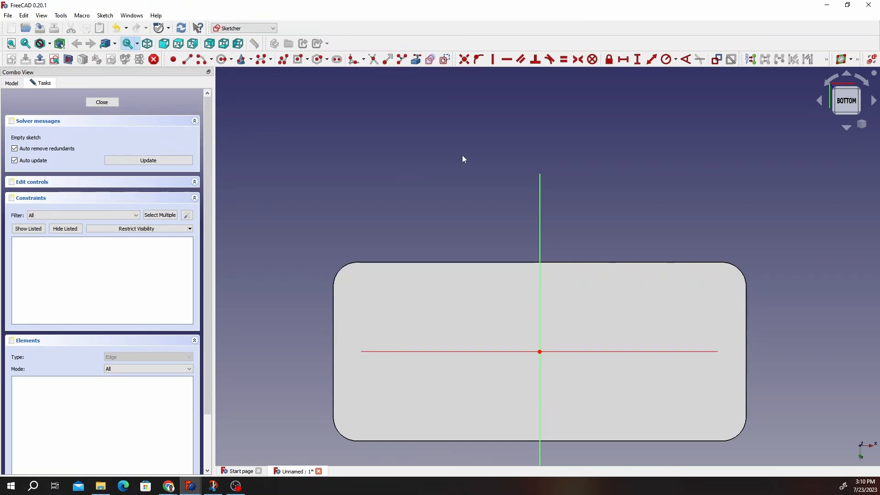
Link the plate's two long straight edges into the sketch as external geometry.
{"action": "left_click", "coordinate": [415, 60]}
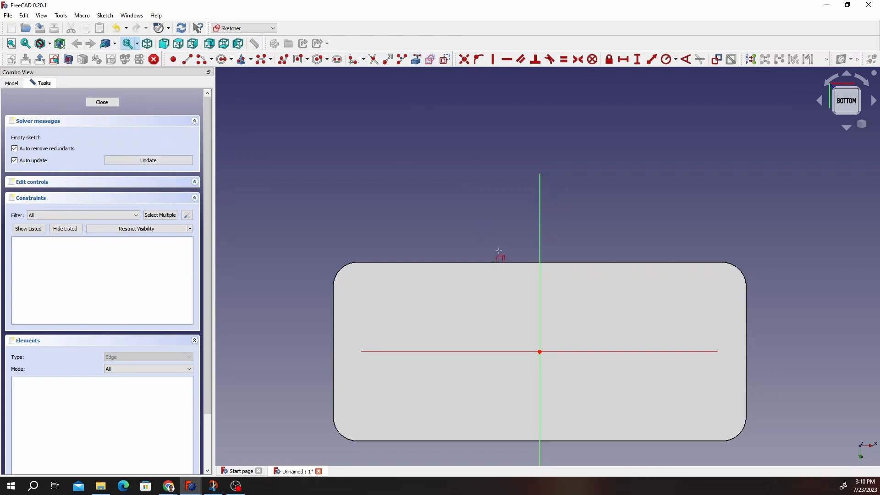
{"action": "left_click", "coordinate": [501, 262]}
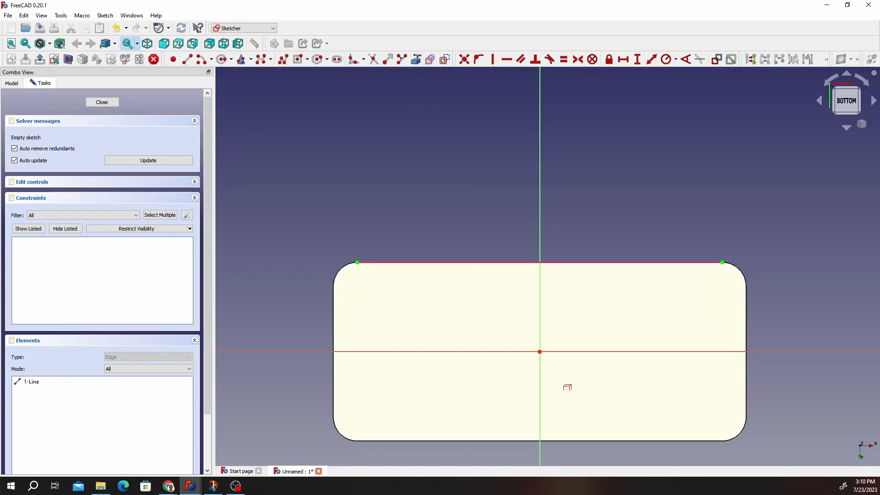
{"action": "left_click", "coordinate": [566, 441]}
{"action": "right_click", "coordinate": [680, 214]}
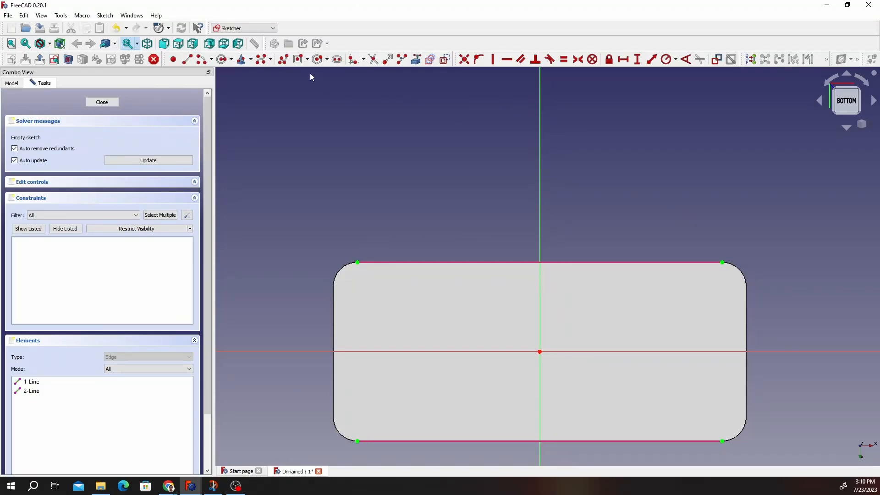
Draw a centered rectangle about 141 mm wide from the origin, with its corner on the upper external edge.
{"action": "left_click", "coordinate": [299, 60]}
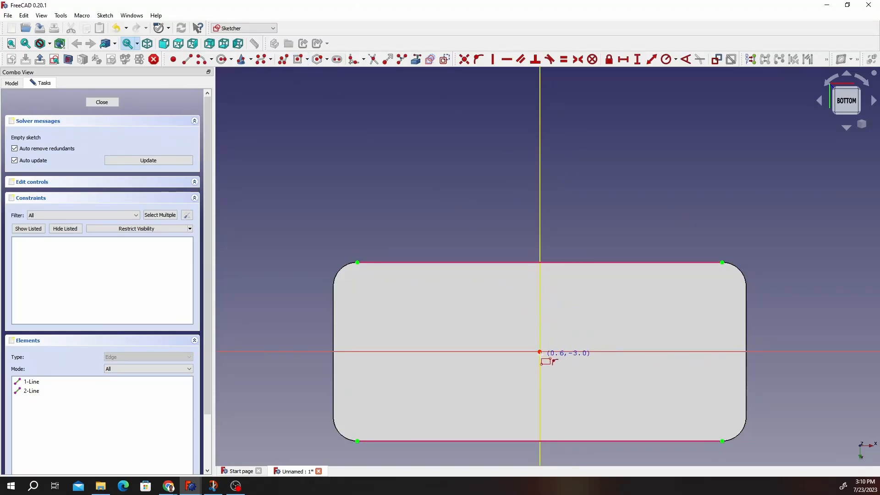
{"action": "left_click", "coordinate": [540, 352]}
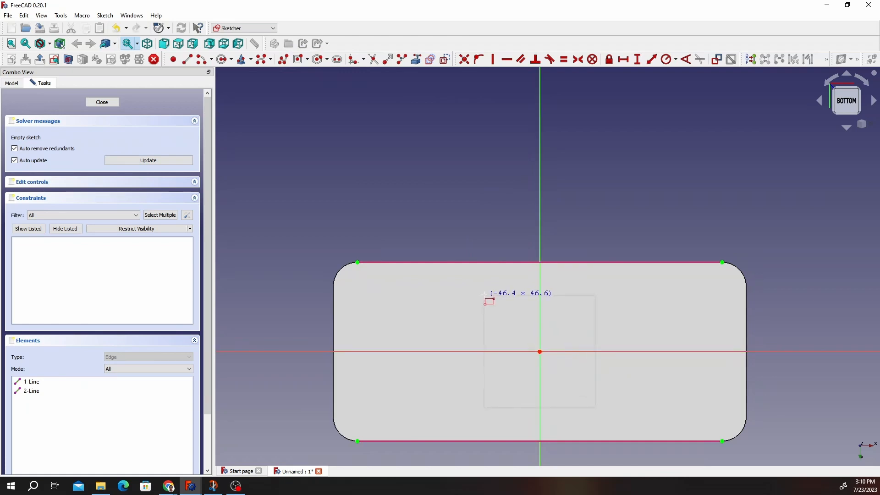
{"action": "left_click", "coordinate": [456, 262]}
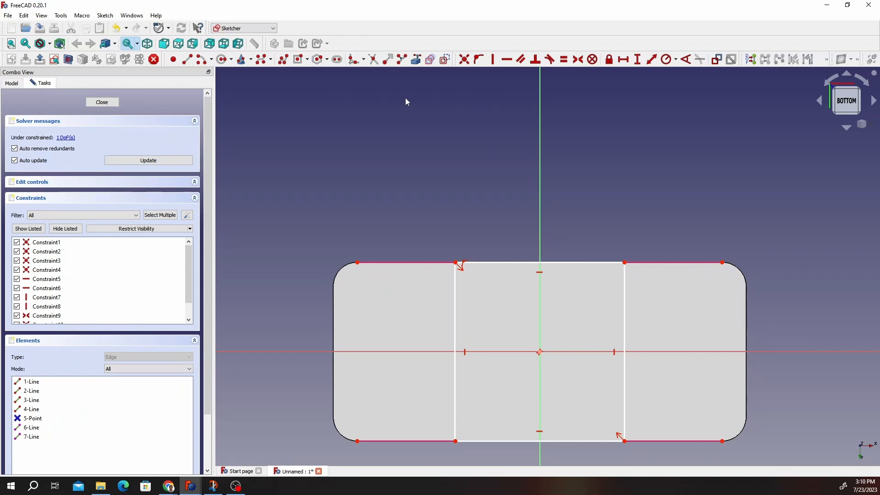
Constrain the rectangle's horizontal width to 230 mm and close the sketch.
{"action": "left_click", "coordinate": [574, 269]}
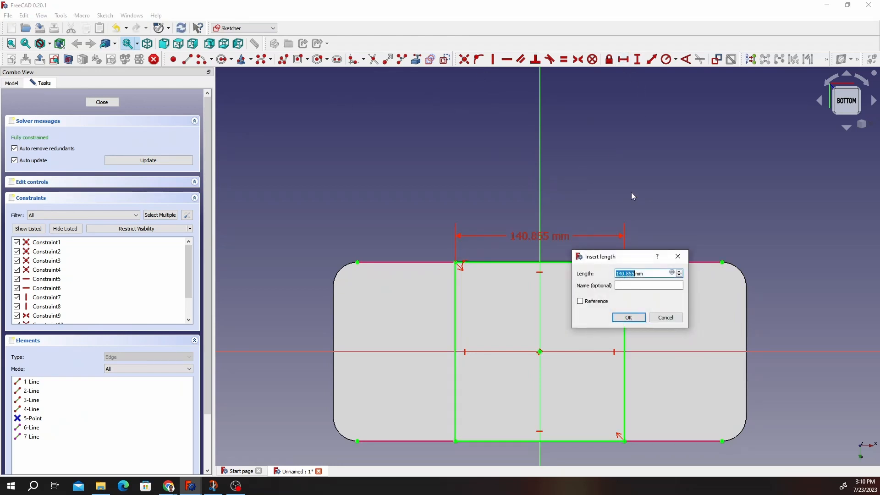
{"action": "type", "text": "230"}
{"action": "left_click", "coordinate": [629, 317]}
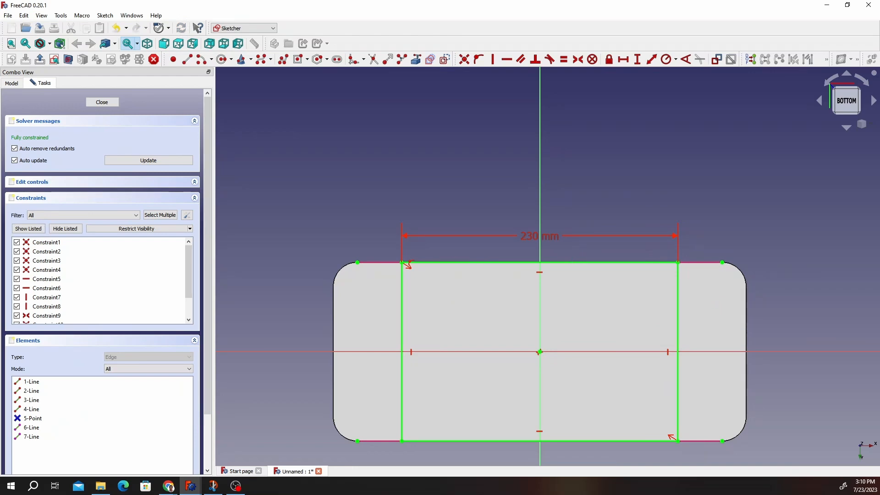
{"action": "left_click", "coordinate": [102, 102]}
Pocket the rectangle sketch into the plate's underside to a depth of 35/2 mm.
{"action": "scroll", "coordinate": [381, 146], "scroll_direction": "down", "scroll_amount": 3}
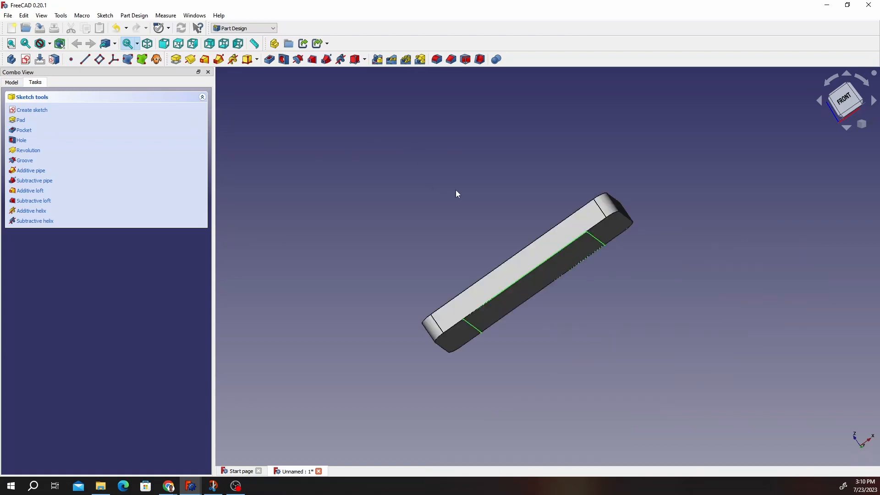
{"action": "left_click", "coordinate": [269, 59]}
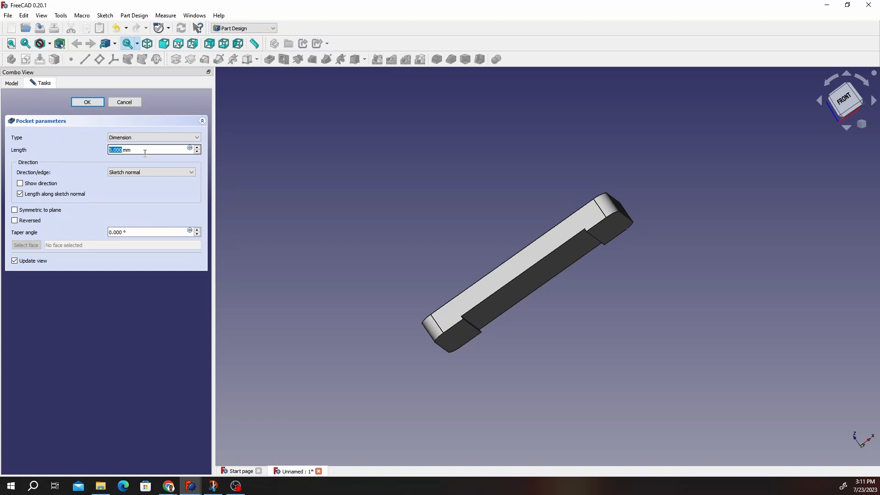
{"action": "type", "text": "35/2"}
{"action": "key", "text": "Return"}
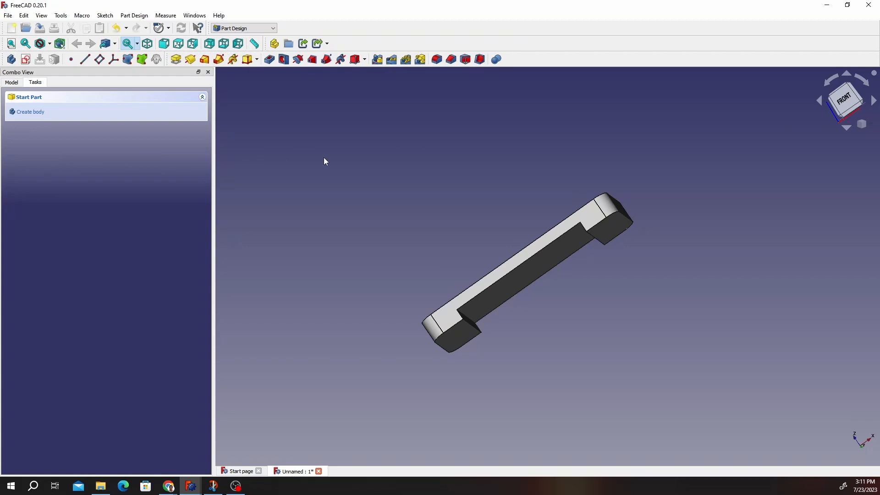
Examine the recess on the plate's underside and the step face at its right end.
{"action": "scroll", "coordinate": [326, 162], "scroll_direction": "down", "scroll_amount": 5}
{"action": "scroll", "coordinate": [465, 162], "scroll_direction": "up", "scroll_amount": 5}
{"action": "scroll", "coordinate": [343, 234], "scroll_direction": "down", "scroll_amount": 5}
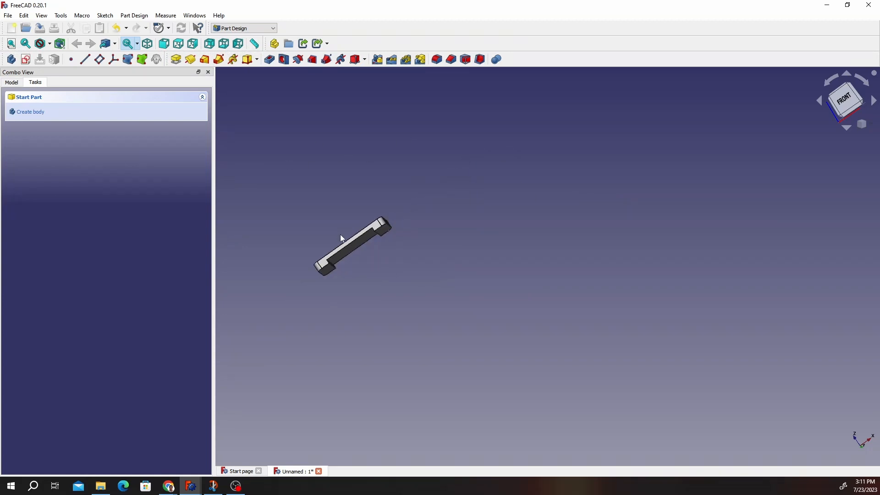
{"action": "scroll", "coordinate": [291, 223], "scroll_direction": "up", "scroll_amount": 6}
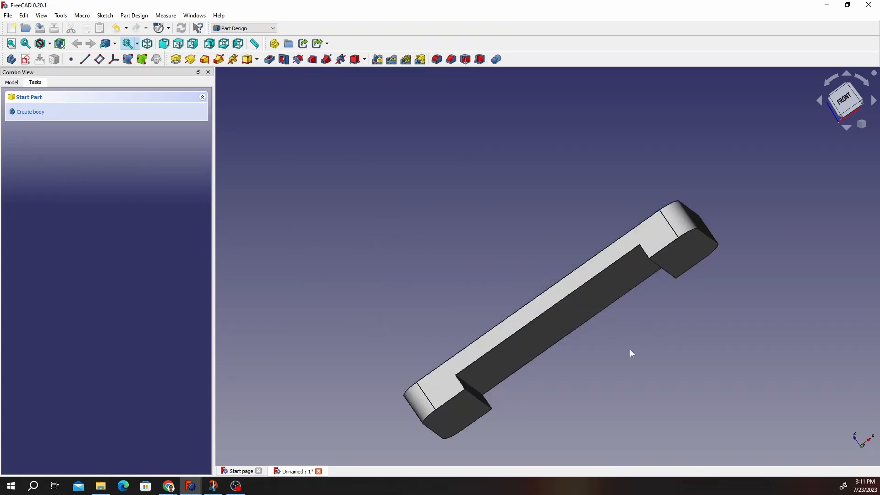
{"action": "scroll", "coordinate": [619, 346], "scroll_direction": "up", "scroll_amount": 1}
{"action": "middle_click_drag", "start_coordinate": [602, 285], "coordinate": [603, 228]}
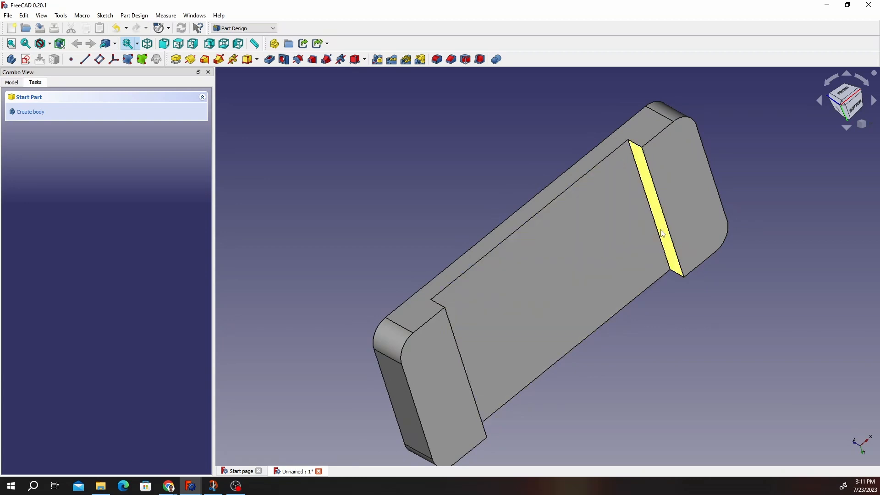
{"action": "scroll", "coordinate": [661, 231], "scroll_direction": "up", "scroll_amount": 4}
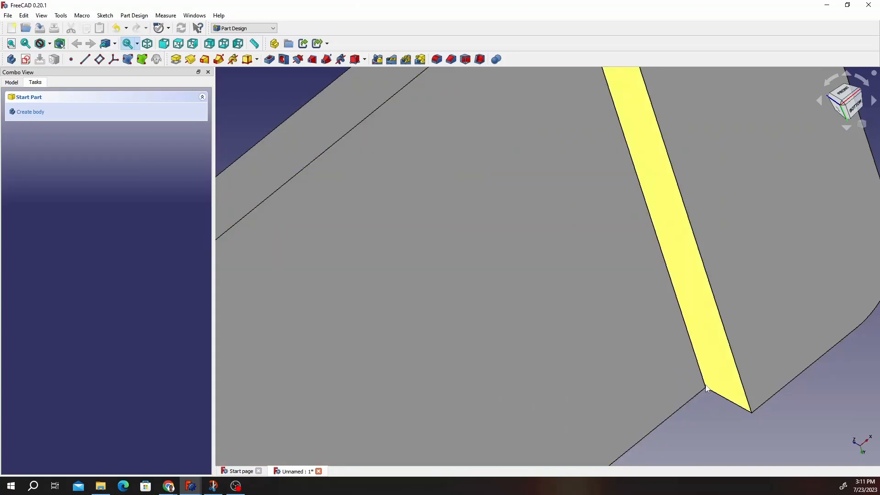
{"action": "scroll", "coordinate": [706, 388], "scroll_direction": "down", "scroll_amount": 4}
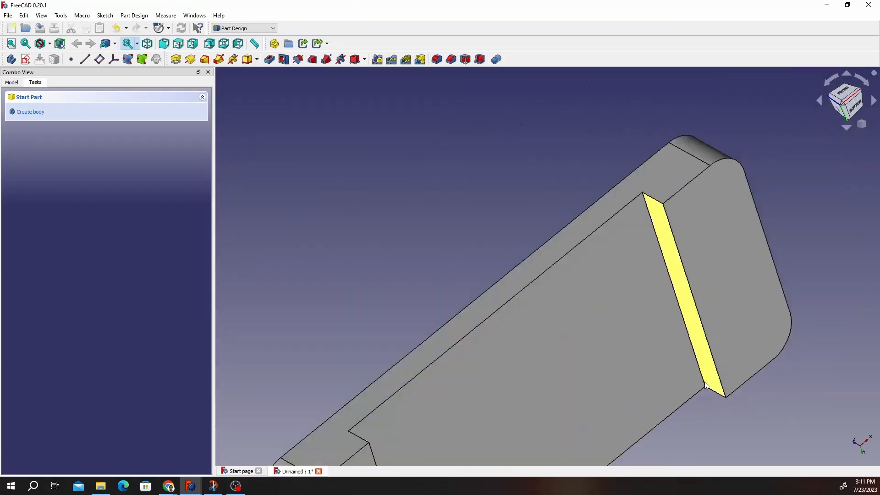
Fillet the two inner edges where the recess floor meets its end walls, using a 3 mm radius.
{"action": "scroll", "coordinate": [596, 348], "scroll_direction": "down", "scroll_amount": 5}
{"action": "scroll", "coordinate": [513, 303], "scroll_direction": "up", "scroll_amount": 5}
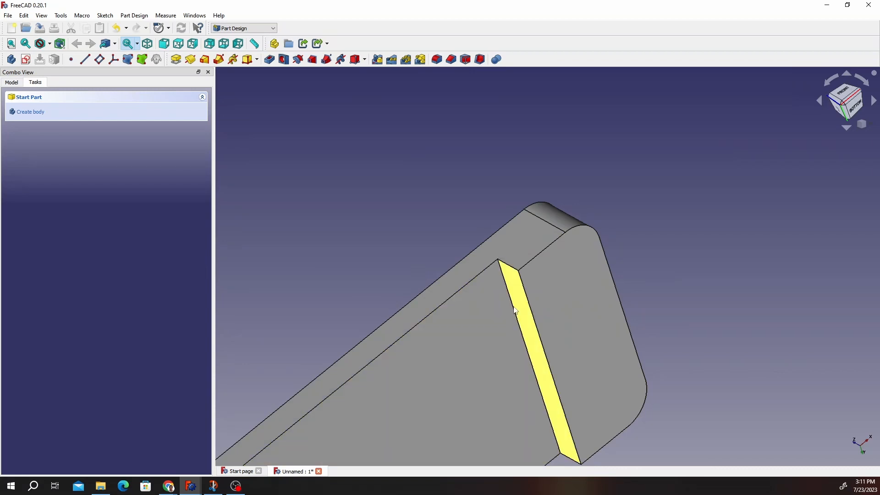
{"action": "left_click", "coordinate": [516, 311]}
{"action": "left_click", "coordinate": [514, 307]}
{"action": "scroll", "coordinate": [454, 310], "scroll_direction": "down", "scroll_amount": 1}
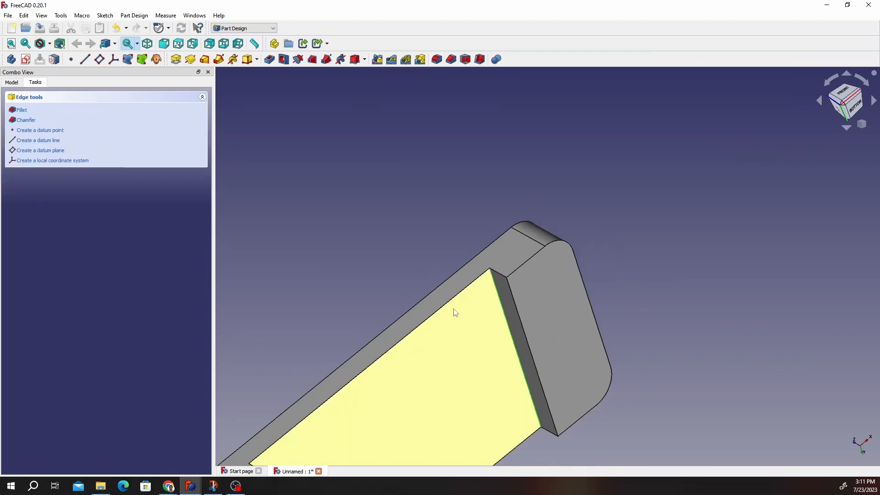
{"action": "scroll", "coordinate": [454, 311], "scroll_direction": "down", "scroll_amount": 3}
{"action": "middle_click_drag", "start_coordinate": [465, 355], "coordinate": [373, 382]}
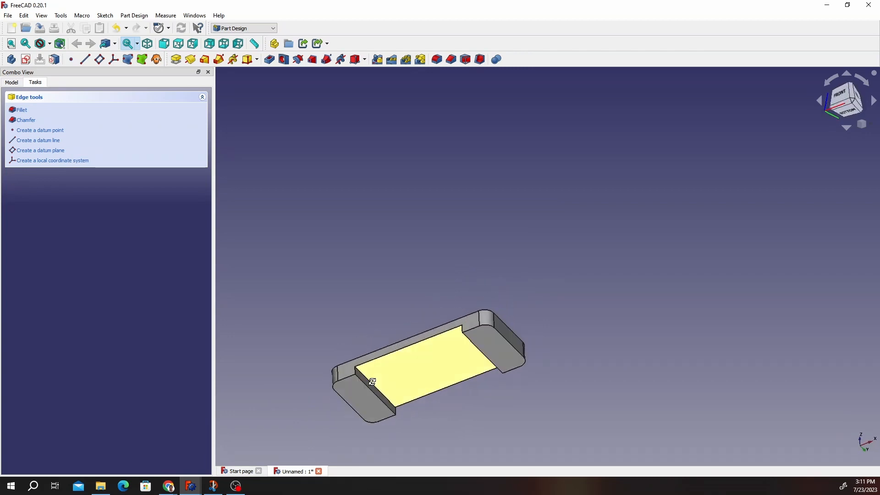
{"action": "scroll", "coordinate": [381, 384], "scroll_direction": "up", "scroll_amount": 5}
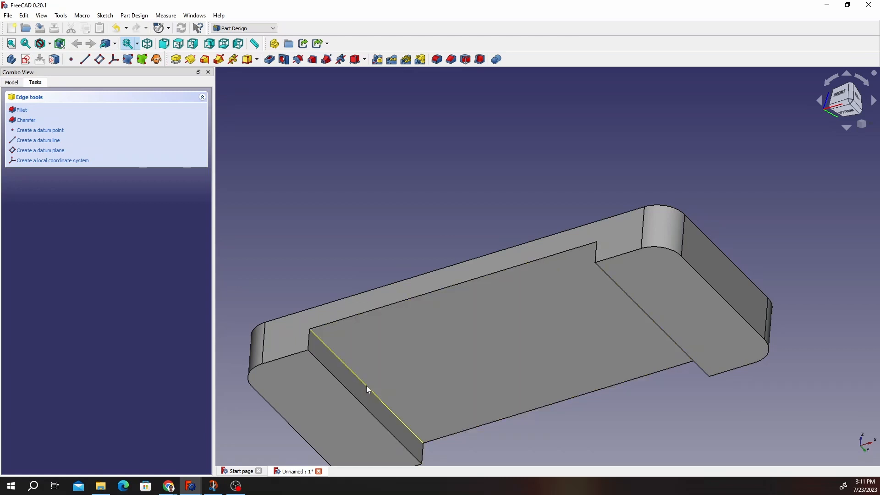
{"action": "left_click", "coordinate": [367, 386]}
{"action": "left_click", "coordinate": [438, 60]}
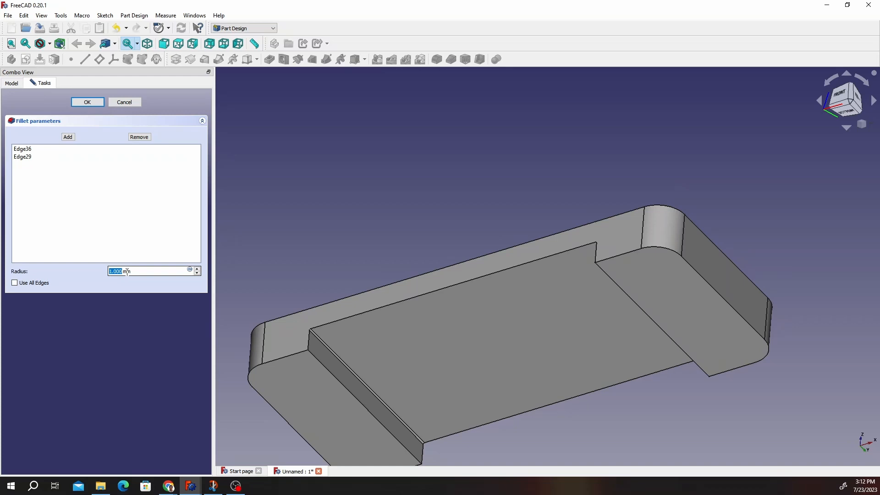
{"action": "type", "text": "2"}
{"action": "left_click", "coordinate": [199, 272]}
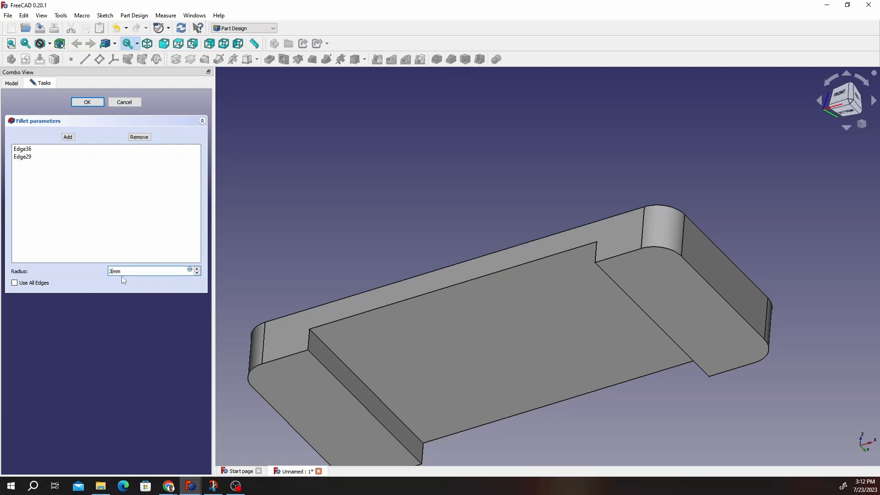
{"action": "key", "text": "Return"}
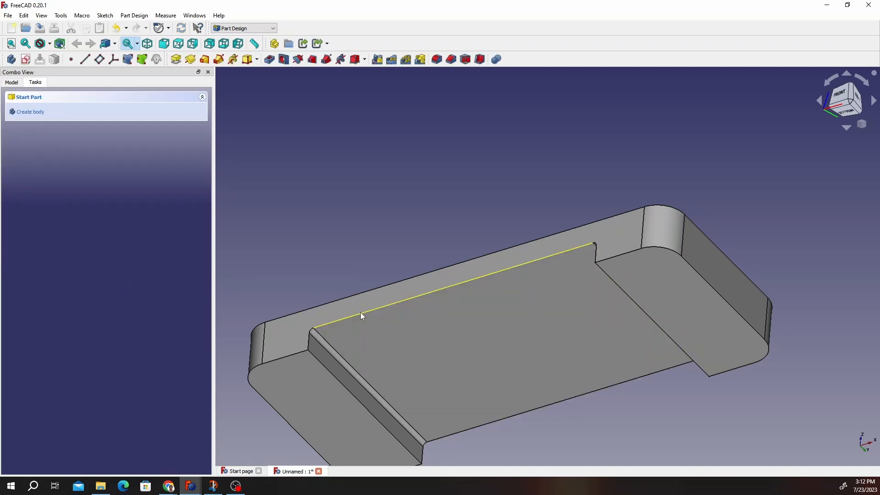
Set the radius of the recess fillet to 6 mm.
{"action": "scroll", "coordinate": [365, 311], "scroll_direction": "down", "scroll_amount": 2}
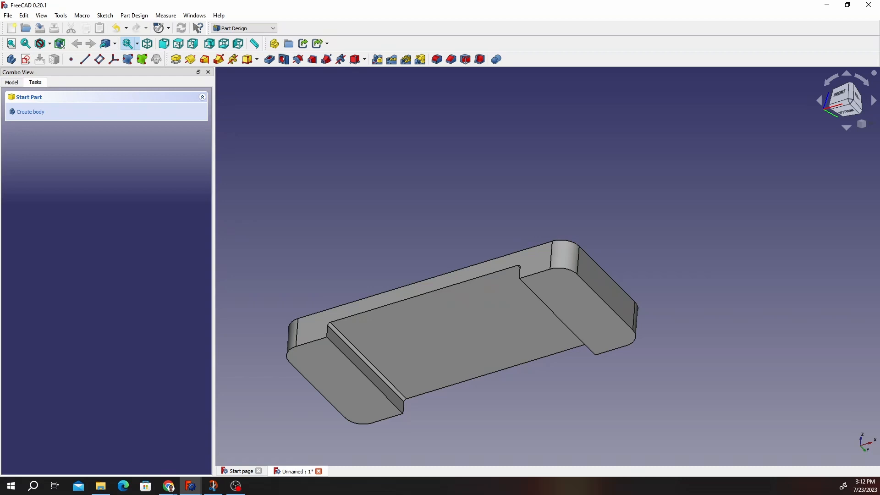
{"action": "scroll", "coordinate": [353, 315], "scroll_direction": "up", "scroll_amount": 4}
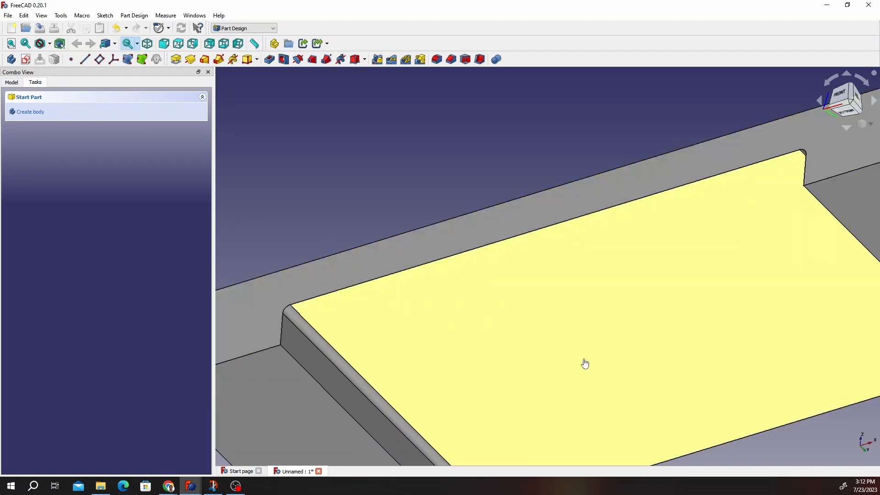
{"action": "left_click", "coordinate": [586, 363]}
{"action": "middle_click_drag", "start_coordinate": [572, 298], "coordinate": [670, 345]}
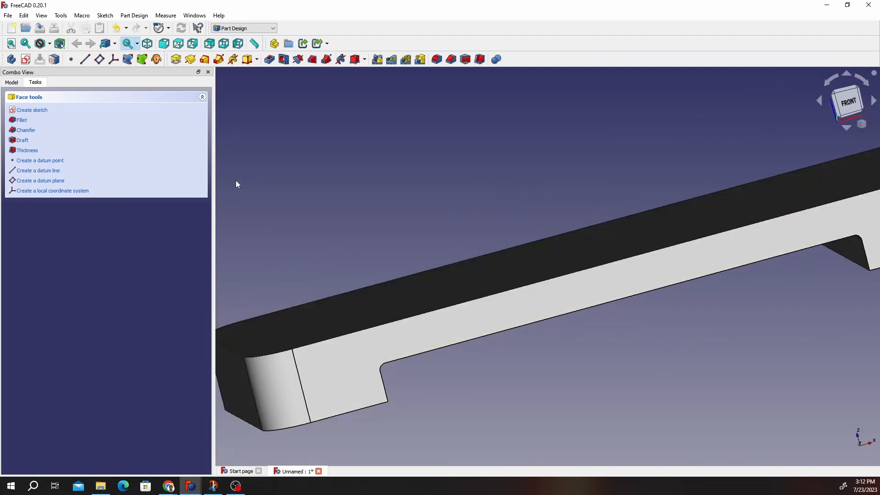
{"action": "left_click", "coordinate": [17, 83]}
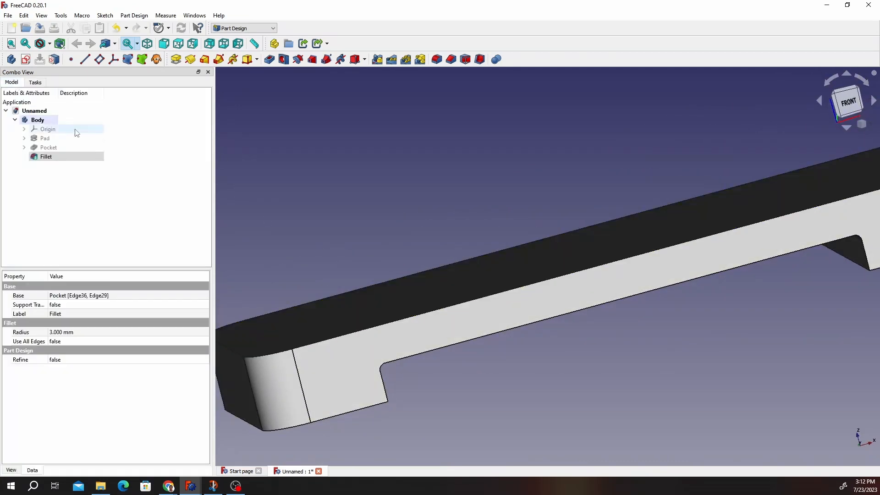
{"action": "double_click", "coordinate": [46, 156]}
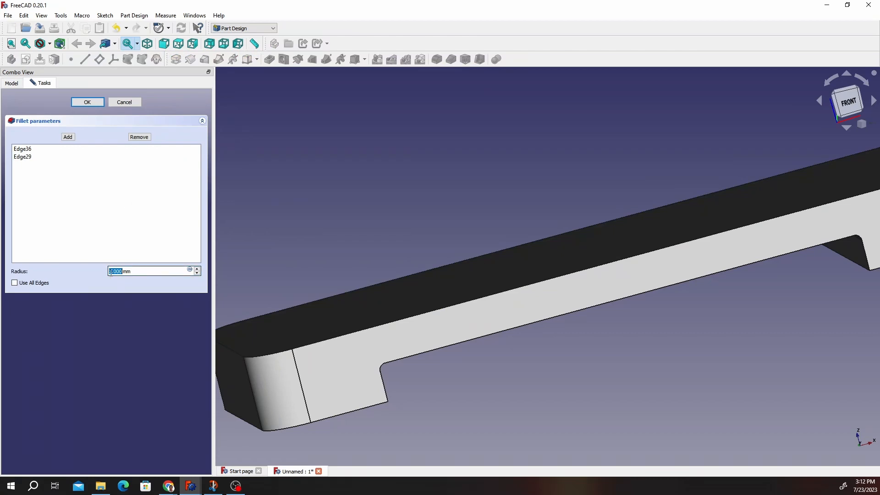
{"action": "type", "text": "6"}
{"action": "key", "text": "Return"}
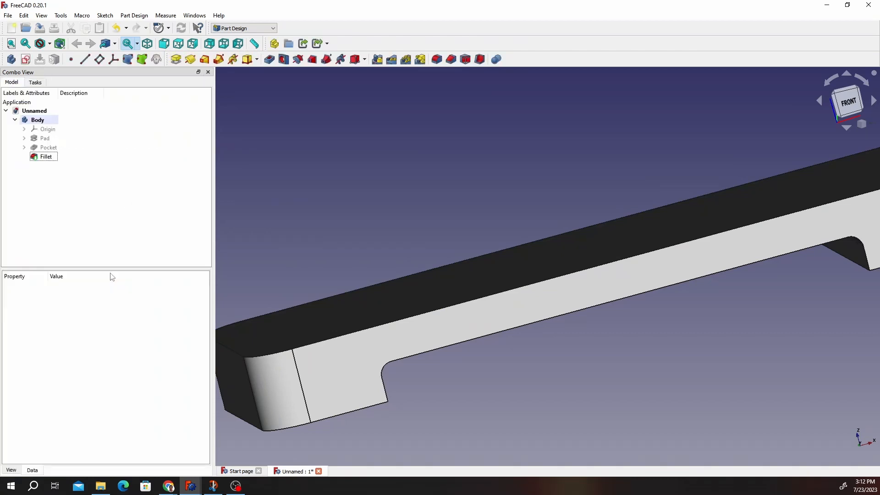
Create a new sketch on the plate's top face.
{"action": "scroll", "coordinate": [302, 179], "scroll_direction": "down", "scroll_amount": 5}
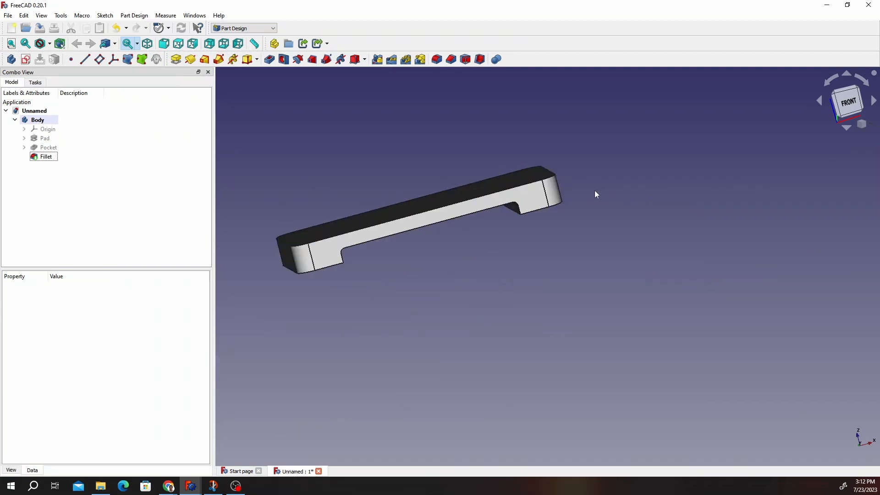
{"action": "scroll", "coordinate": [482, 199], "scroll_direction": "up", "scroll_amount": 5}
{"action": "middle_click_drag", "start_coordinate": [483, 199], "coordinate": [409, 191]}
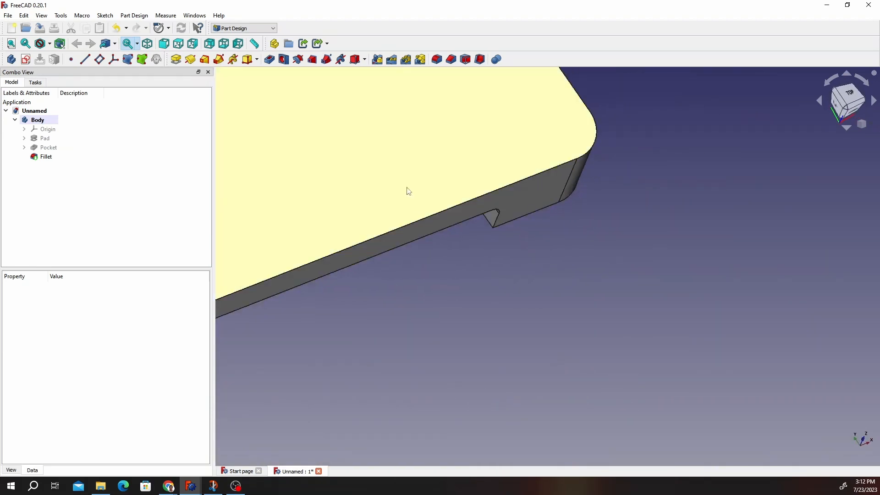
{"action": "left_click", "coordinate": [417, 182]}
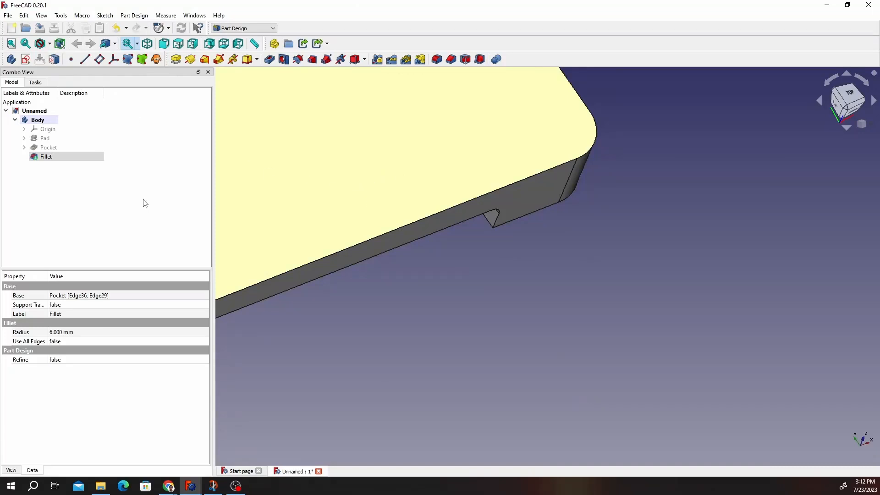
{"action": "left_click", "coordinate": [25, 59]}
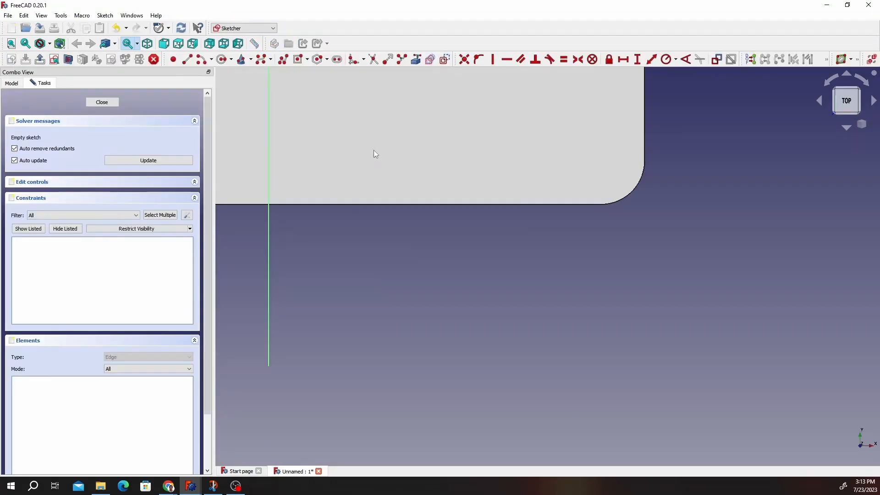
{"action": "mouse_move", "coordinate": [314, 109]}
{"action": "middle_mouse_down"}
{"action": "mouse_move", "coordinate": [488, 256]}
{"action": "mouse_move", "coordinate": [495, 283]}
{"action": "middle_mouse_up"}
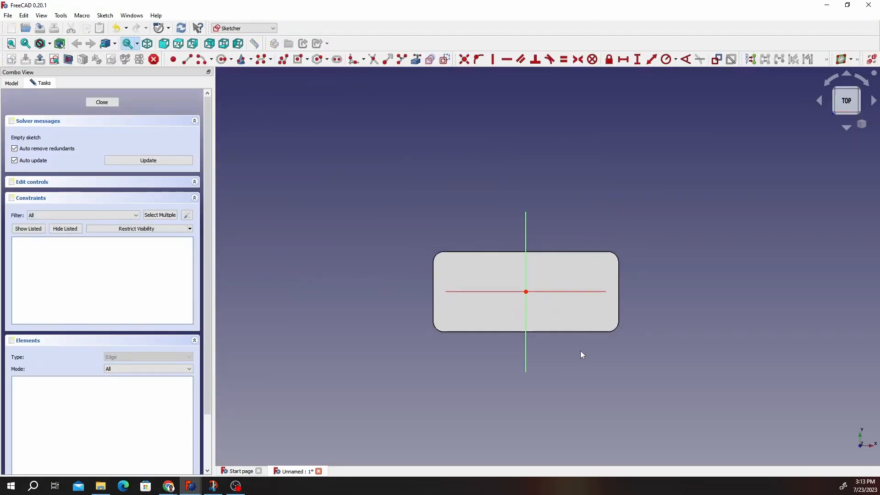
{"action": "scroll", "coordinate": [549, 322], "scroll_direction": "up", "scroll_amount": 5}
{"action": "scroll", "coordinate": [536, 311], "scroll_direction": "down", "scroll_amount": 1}
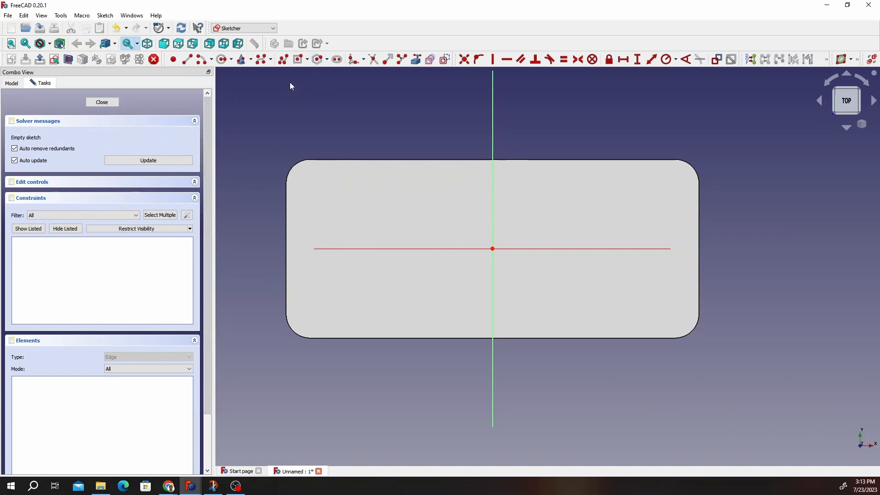
Draw two concentric circles centered on the horizontal axis near the plate's left end, with radii of about 34 mm and 21 mm.
{"action": "left_click", "coordinate": [224, 60]}
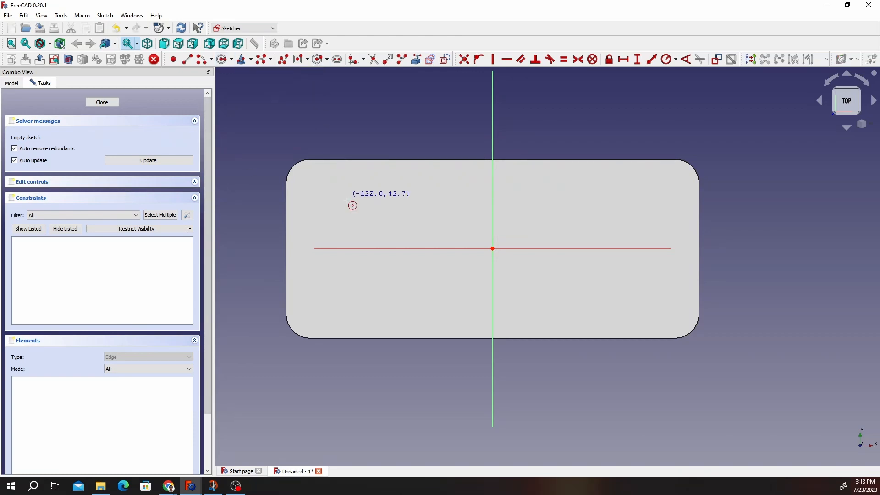
{"action": "left_click", "coordinate": [352, 248]}
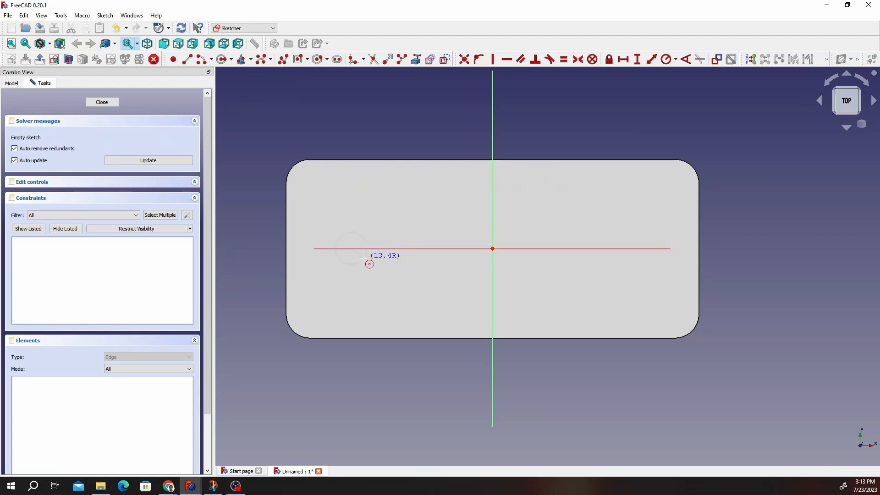
{"action": "left_click", "coordinate": [382, 276]}
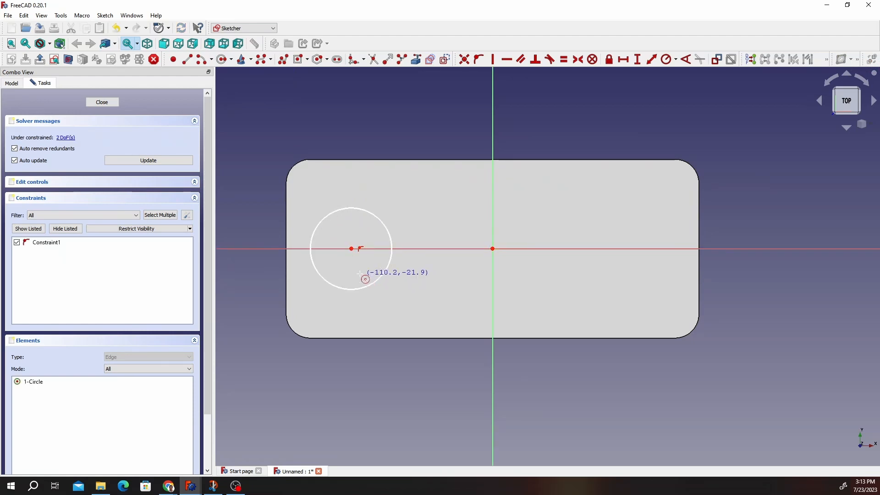
{"action": "left_click", "coordinate": [352, 249]}
{"action": "left_click", "coordinate": [372, 268]}
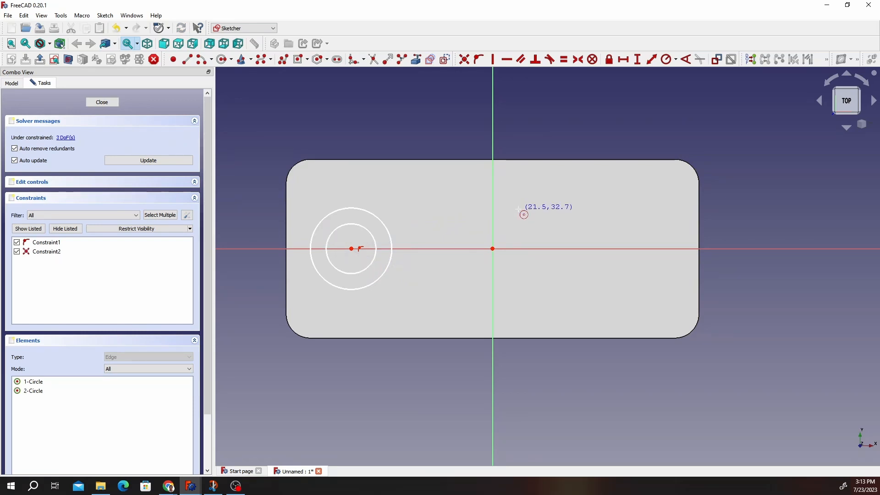
{"action": "right_click", "coordinate": [518, 209]}
Constrain the radius of the larger concentric circle to 36/2 mm.
{"action": "left_click", "coordinate": [666, 59]}
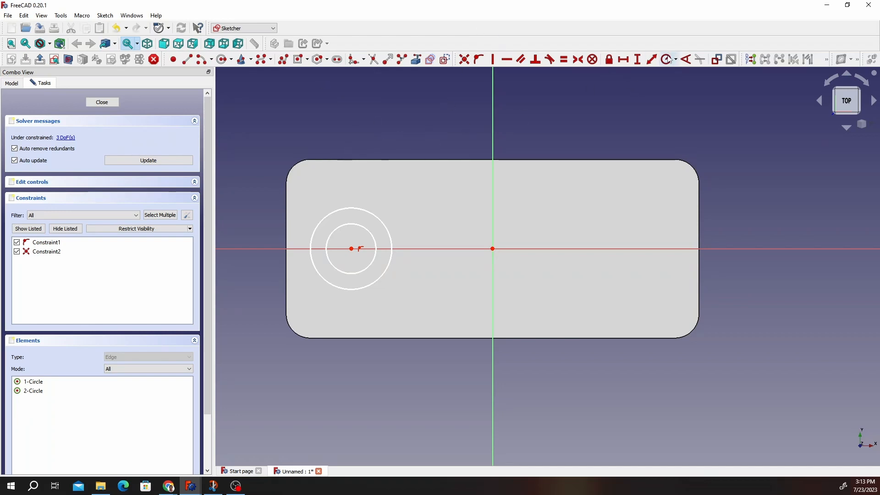
{"action": "left_click", "coordinate": [371, 214]}
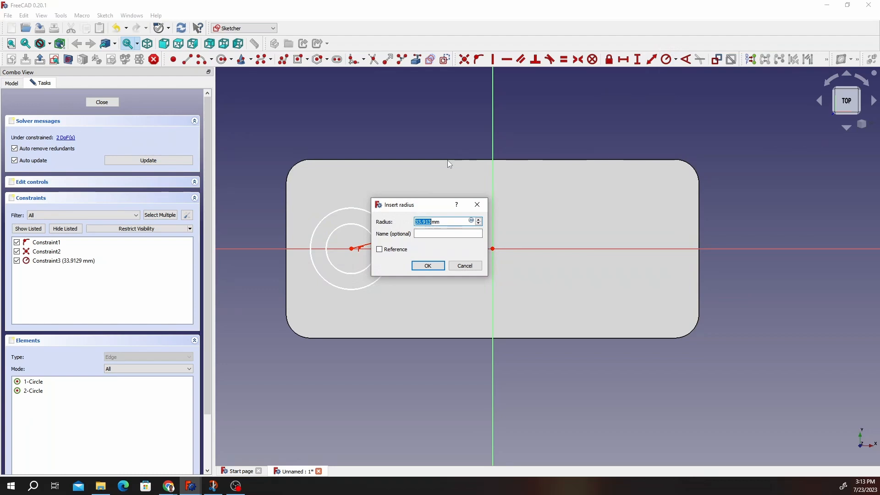
{"action": "type", "text": "36/2"}
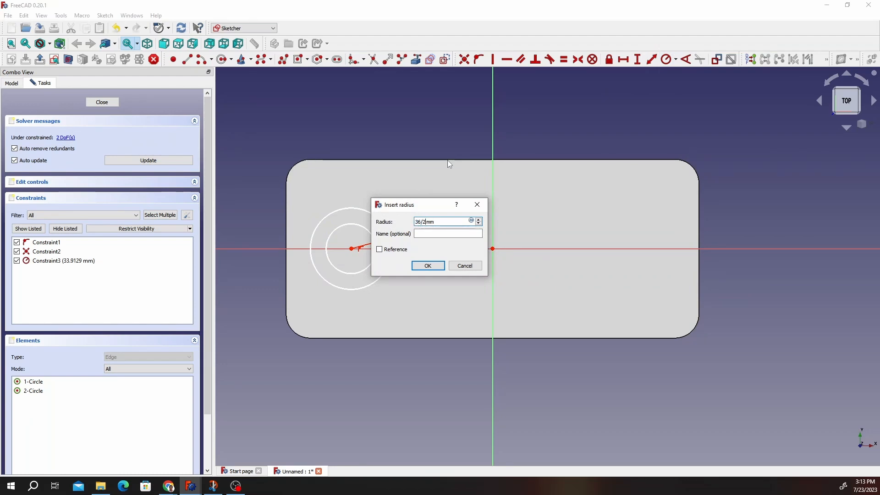
{"action": "key", "text": "Return"}
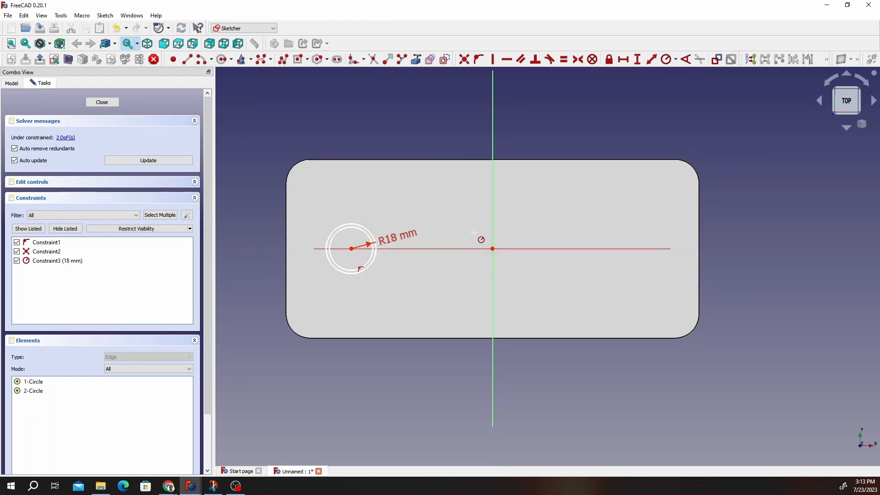
{"action": "left_click", "coordinate": [367, 238]}
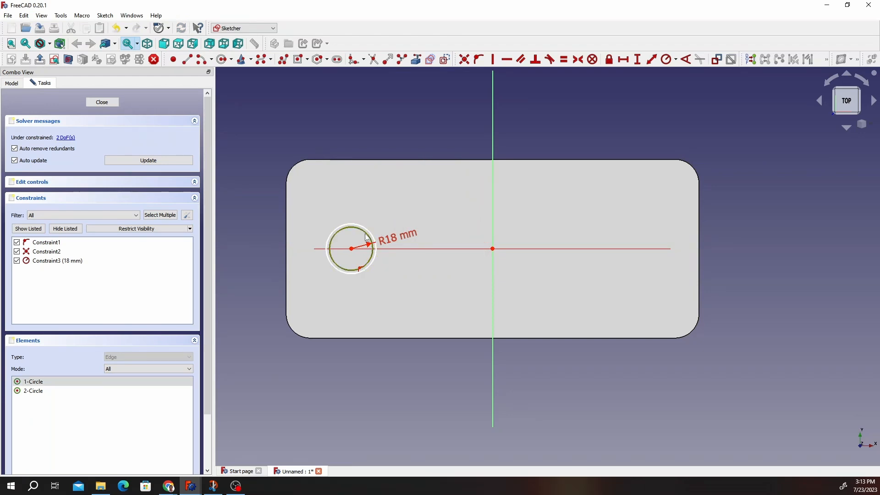
{"action": "left_click", "coordinate": [667, 59]}
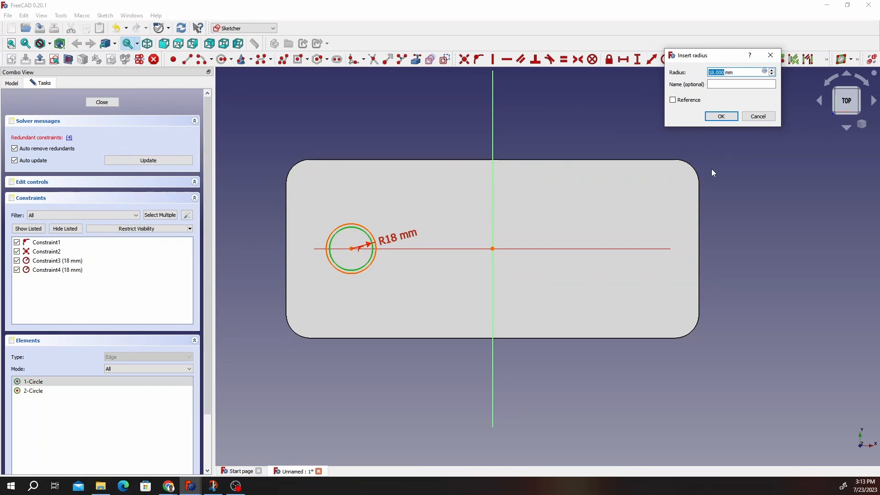
{"action": "left_click", "coordinate": [772, 116]}
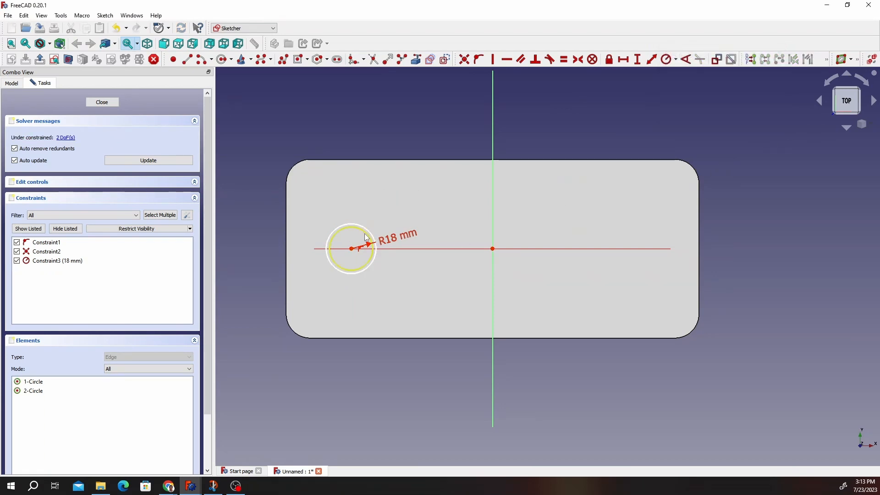
Set the radius of the already dimensioned circle to 24/2 mm.
{"action": "scroll", "coordinate": [371, 239], "scroll_direction": "up", "scroll_amount": 3}
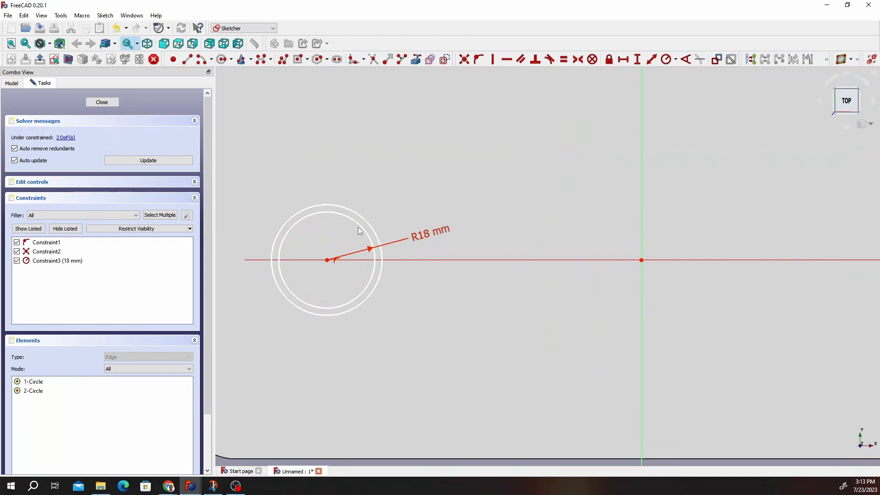
{"action": "left_click", "coordinate": [416, 246]}
{"action": "double_click", "coordinate": [416, 246]}
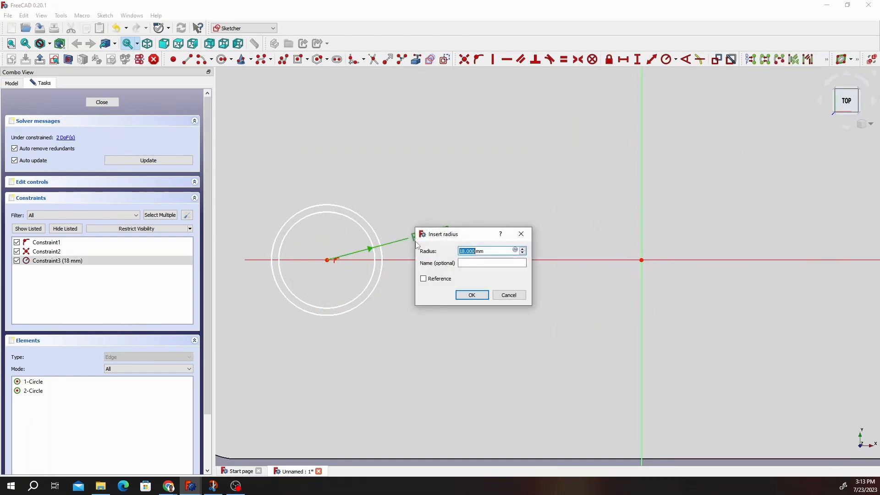
{"action": "type", "text": "24/2"}
{"action": "key", "text": "Return"}
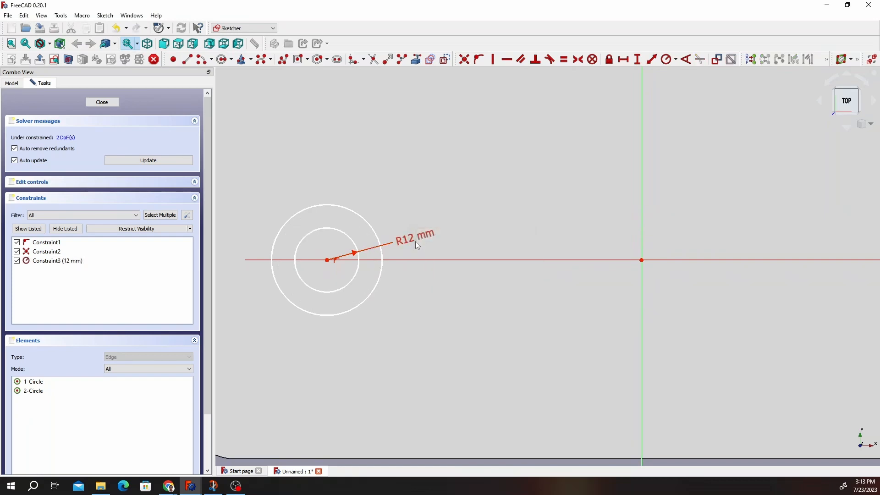
Constrain the radius of the outer concentric circle to 36/2 mm.
{"action": "left_click", "coordinate": [365, 223]}
{"action": "left_click", "coordinate": [667, 59]}
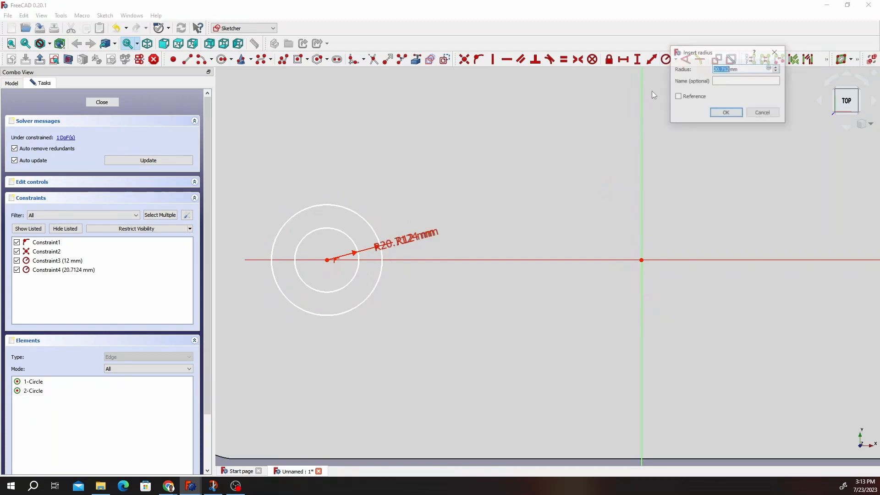
{"action": "type", "text": "36/"}
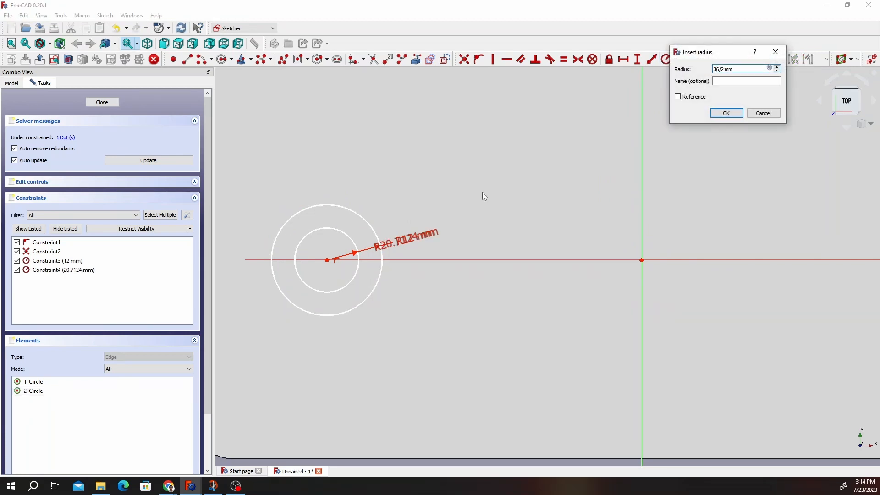
{"action": "key", "text": "Return"}
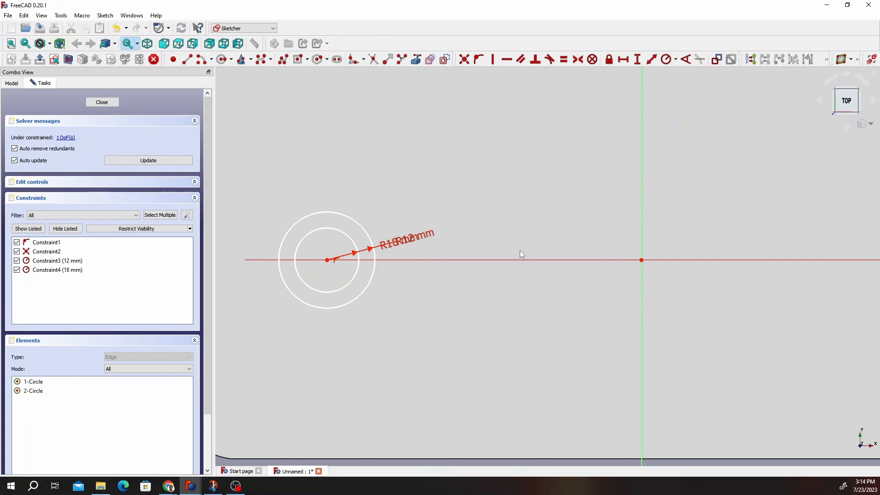
Move the 12 mm and 18 mm radius labels apart, above the concentric circles, so they no longer overlap.
{"action": "scroll", "coordinate": [515, 246], "scroll_direction": "down", "scroll_amount": 1}
{"action": "right_click", "coordinate": [416, 178]}
{"action": "left_click", "coordinate": [409, 218]}
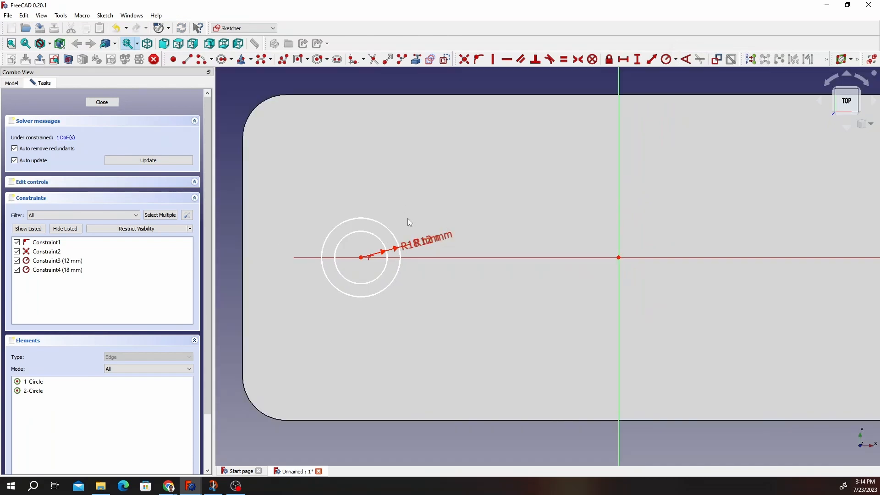
{"action": "left_click_drag", "start_coordinate": [430, 242], "coordinate": [415, 153]}
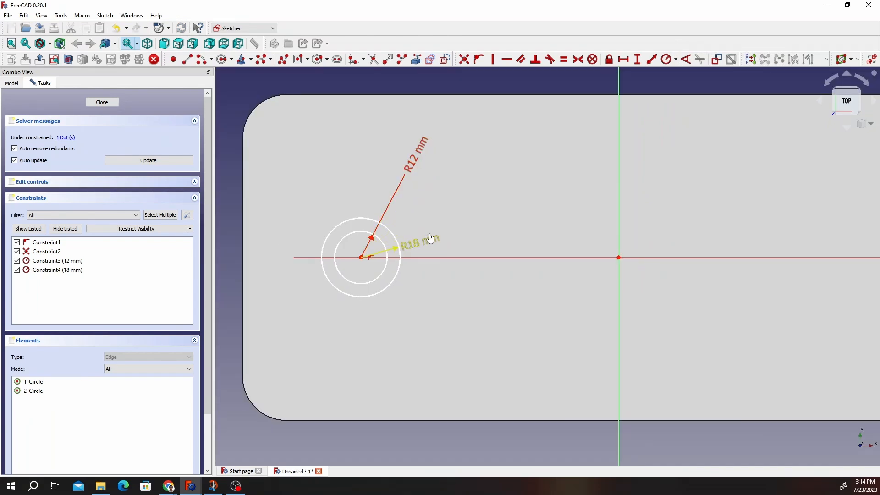
{"action": "left_click_drag", "start_coordinate": [431, 238], "coordinate": [482, 184]}
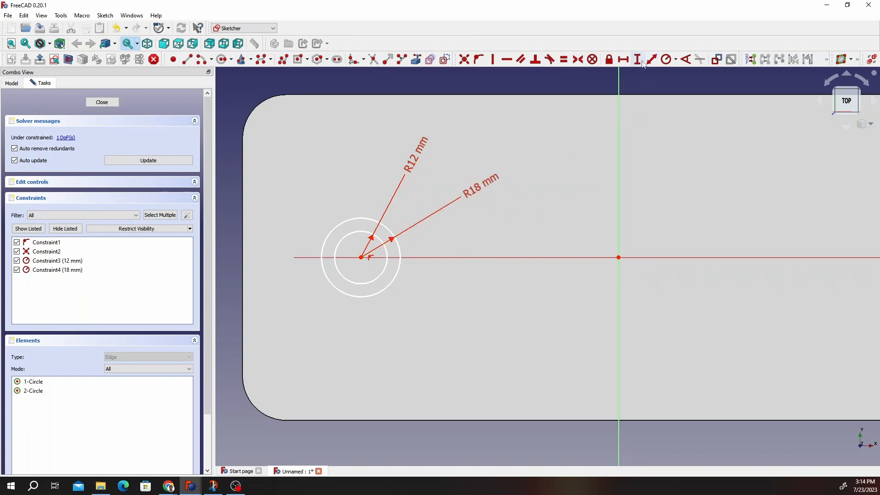
Constrain the horizontal distance from the origin to the circles' center to 140 mm and finish the sketch.
{"action": "left_click", "coordinate": [624, 60]}
{"action": "left_click", "coordinate": [619, 258]}
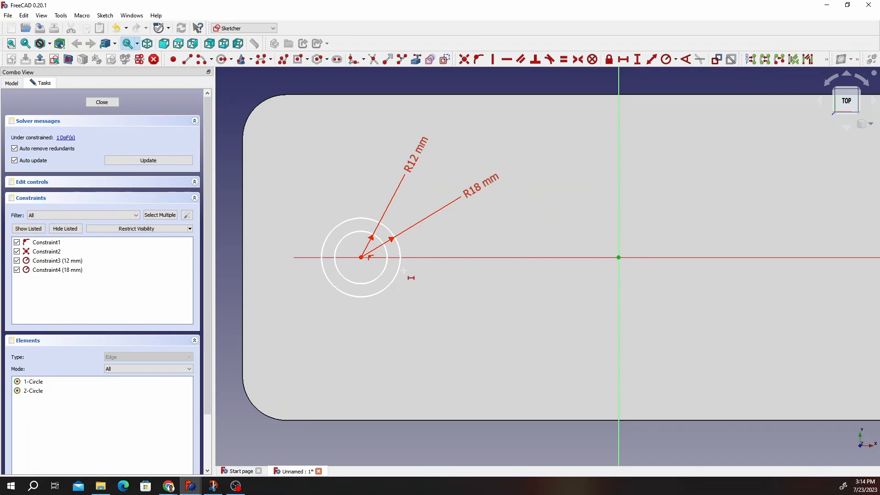
{"action": "left_click", "coordinate": [361, 257]}
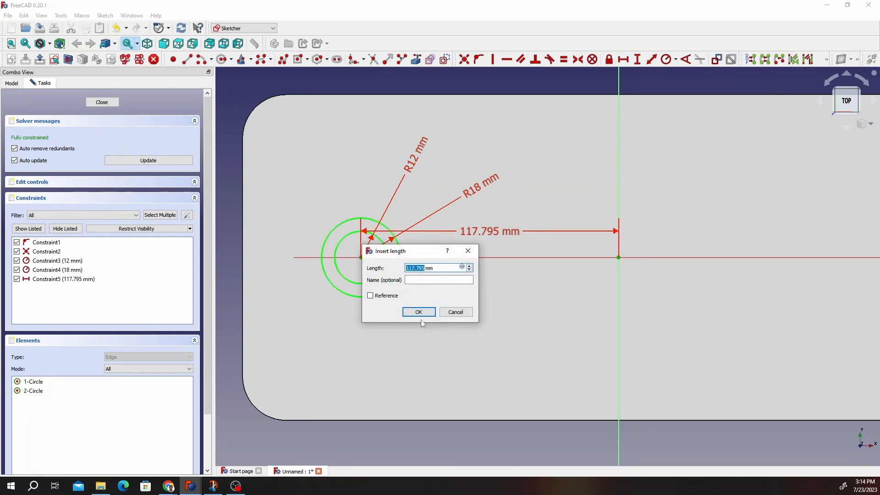
{"action": "type", "text": "140"}
{"action": "key", "text": "Return"}
{"action": "scroll", "coordinate": [486, 282], "scroll_direction": "down", "scroll_amount": 5}
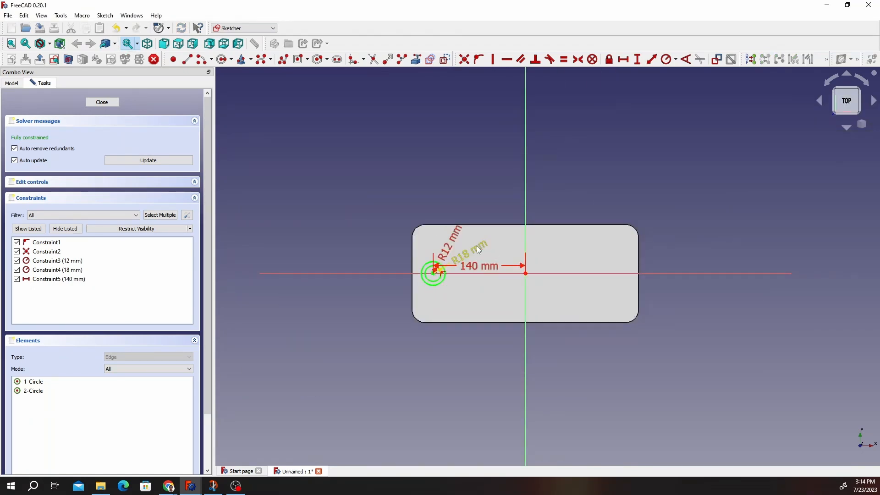
{"action": "scroll", "coordinate": [443, 275], "scroll_direction": "up", "scroll_amount": 4}
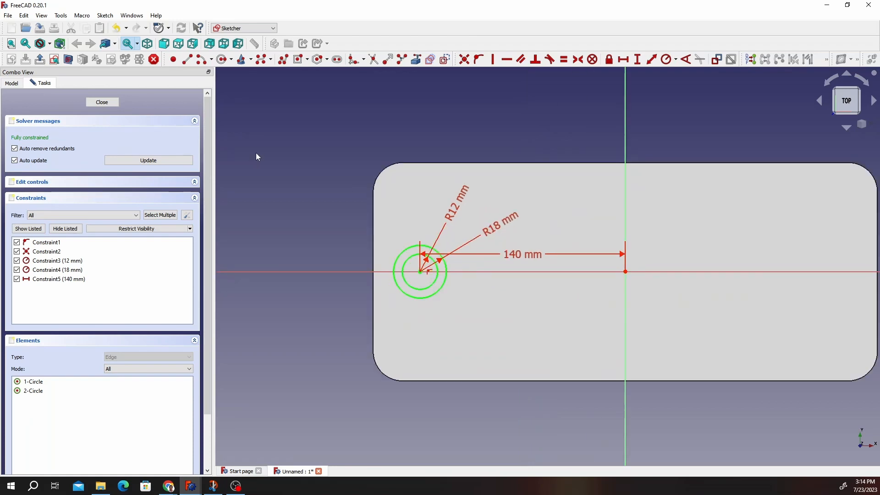
{"action": "left_click", "coordinate": [106, 103]}
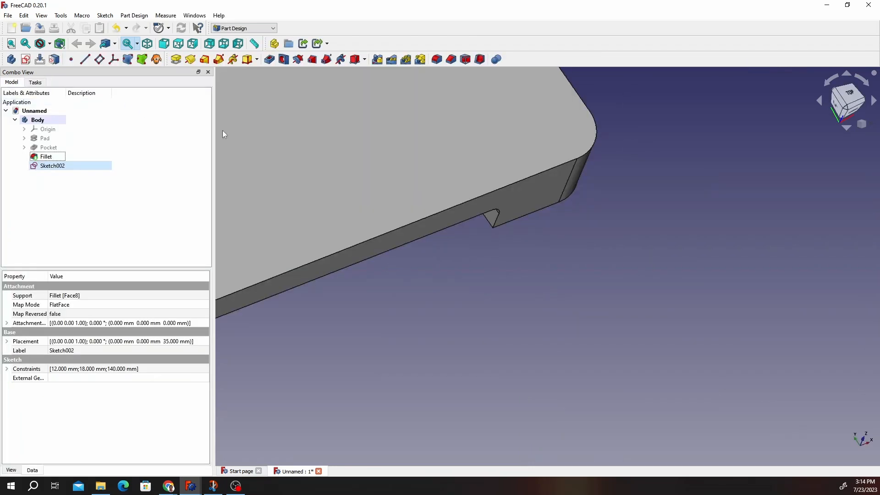
{"action": "scroll", "coordinate": [222, 130], "scroll_direction": "down", "scroll_amount": 5}
{"action": "middle_click_drag", "start_coordinate": [227, 118], "coordinate": [504, 257]}
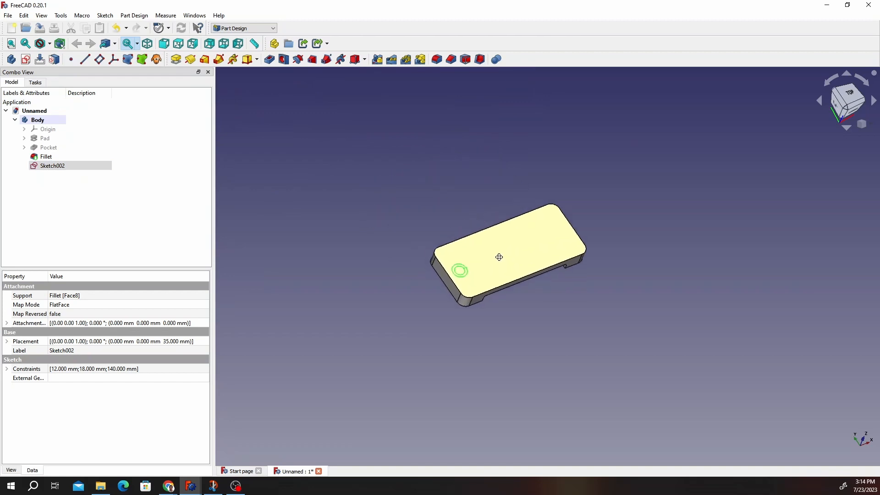
{"action": "left_click", "coordinate": [504, 257]}
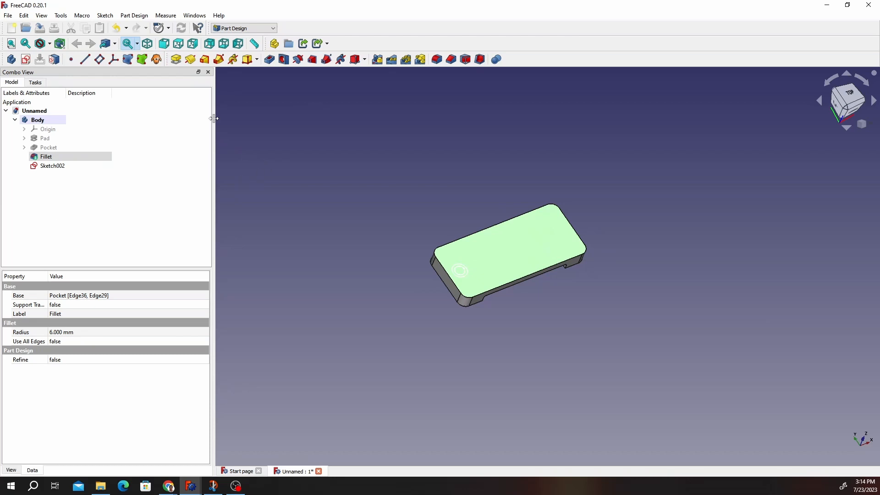
{"action": "left_click", "coordinate": [179, 63]}
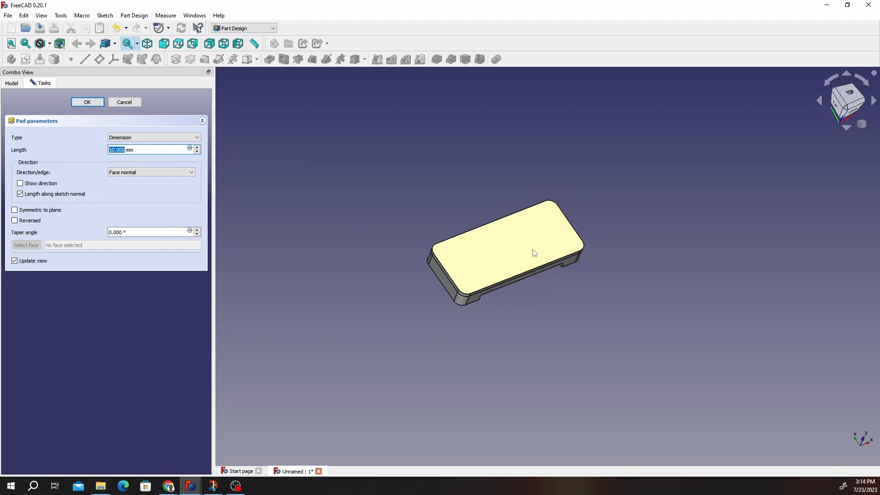
{"action": "scroll", "coordinate": [535, 253], "scroll_direction": "down", "scroll_amount": 1}
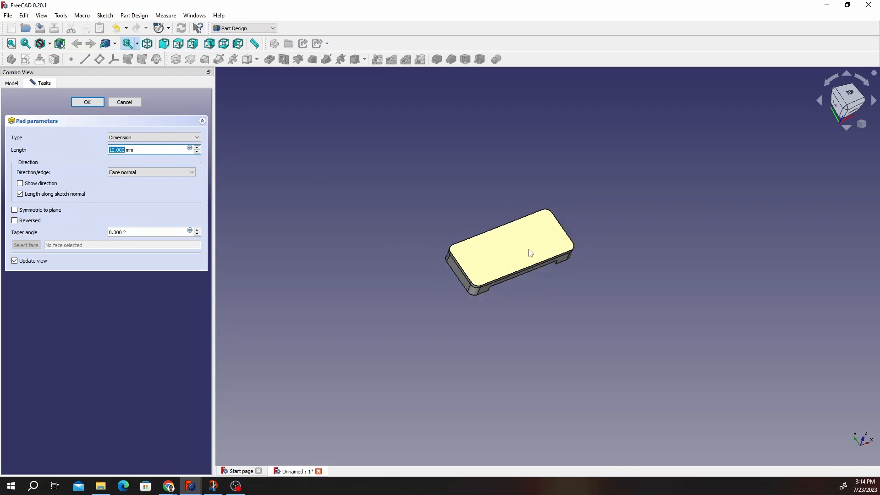
{"action": "left_click", "coordinate": [146, 139]}
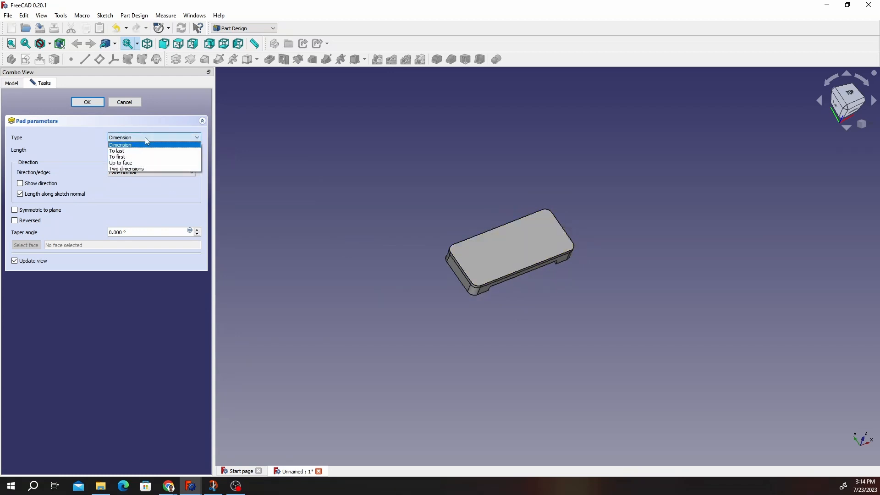
{"action": "left_click", "coordinate": [135, 163]}
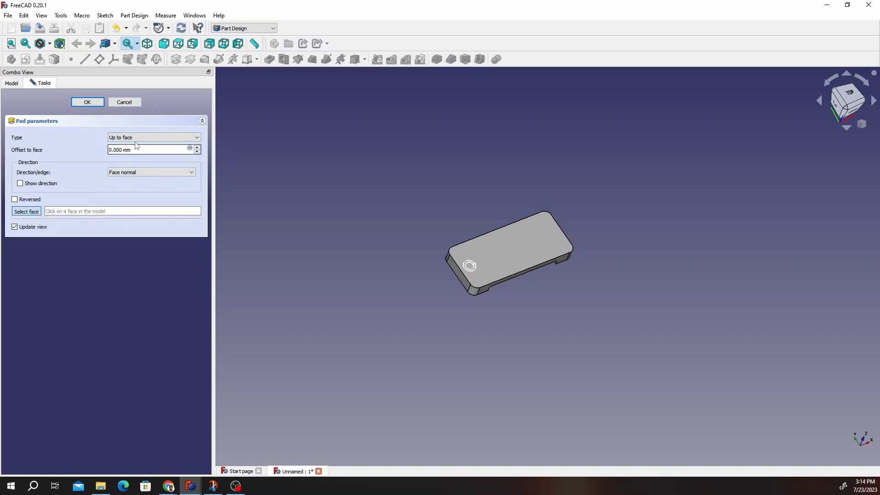
{"action": "left_click", "coordinate": [121, 138]}
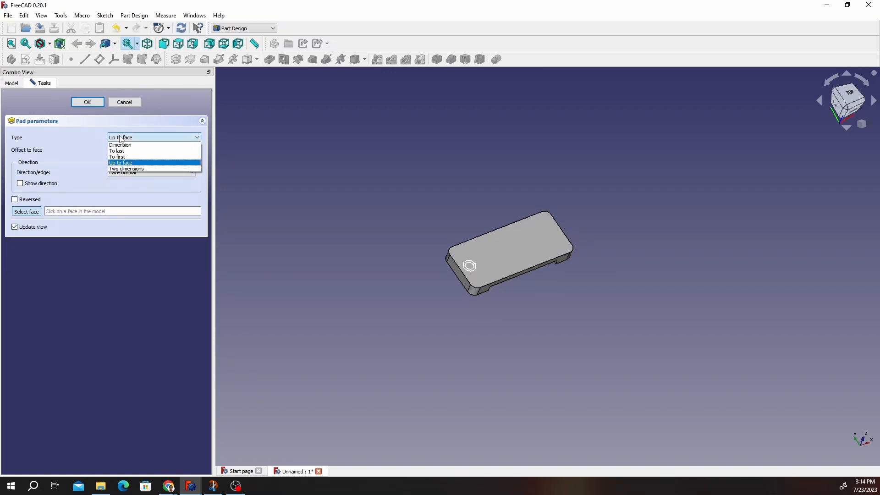
{"action": "left_click", "coordinate": [119, 156]}
{"action": "left_click", "coordinate": [121, 138]}
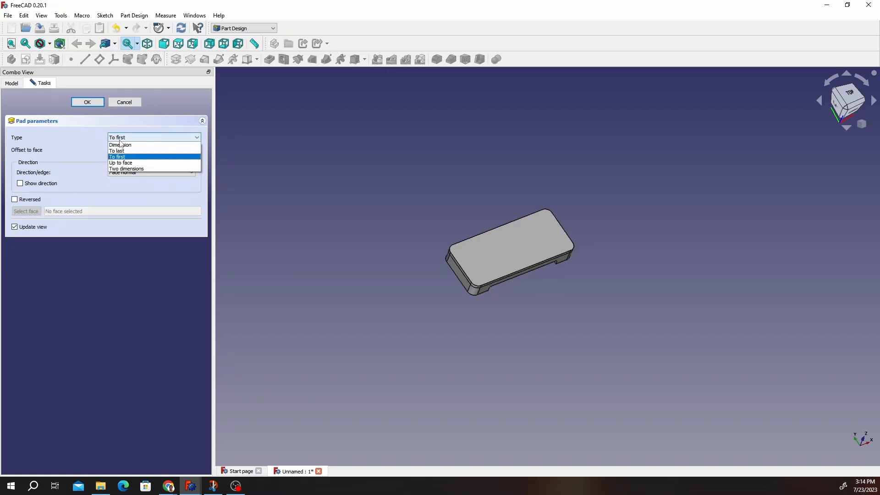
{"action": "left_click", "coordinate": [118, 151]}
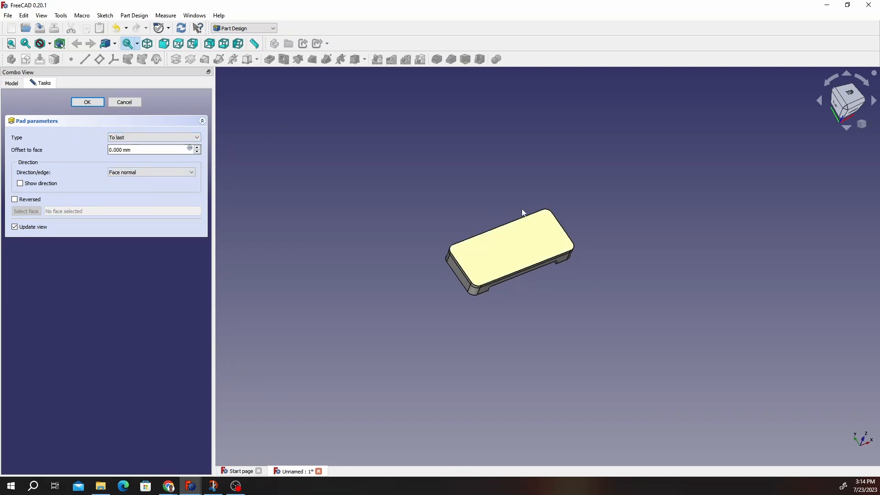
{"action": "key", "text": "Escape"}
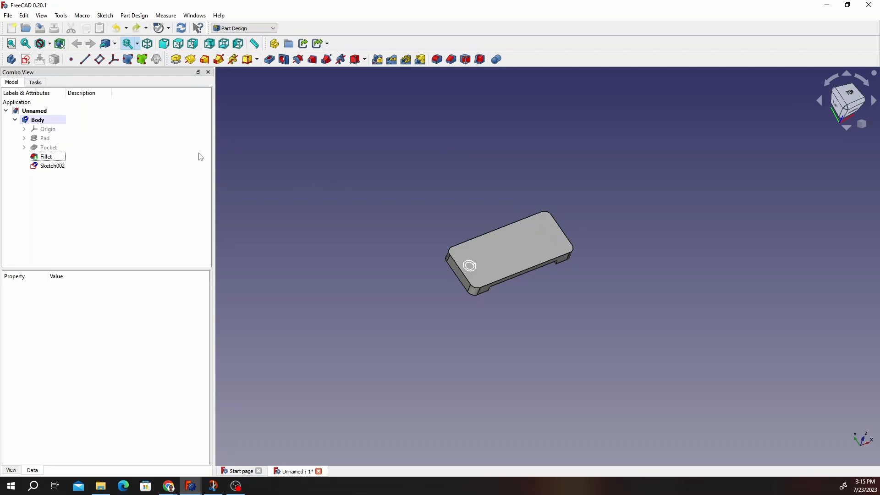
Pad the concentric-circle sketch 10 mm along its sketch normal to form a ring boss on the plate's top face.
{"action": "left_click", "coordinate": [58, 167]}
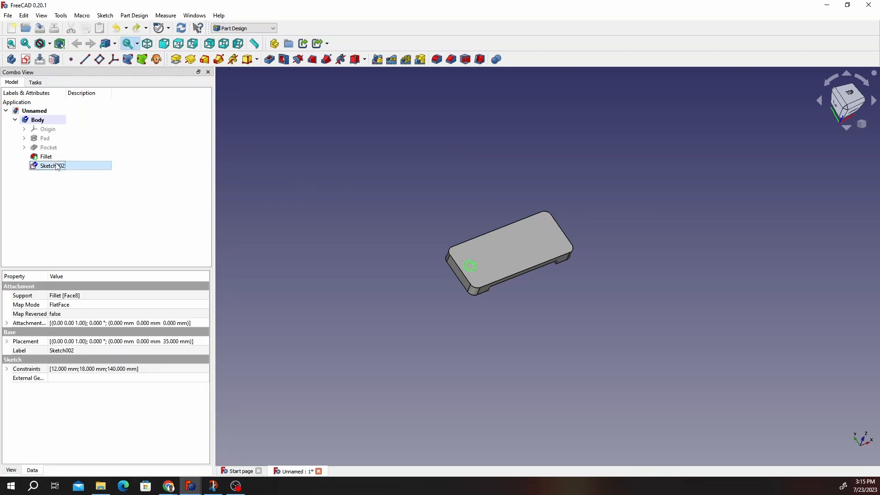
{"action": "double_click", "coordinate": [58, 166]}
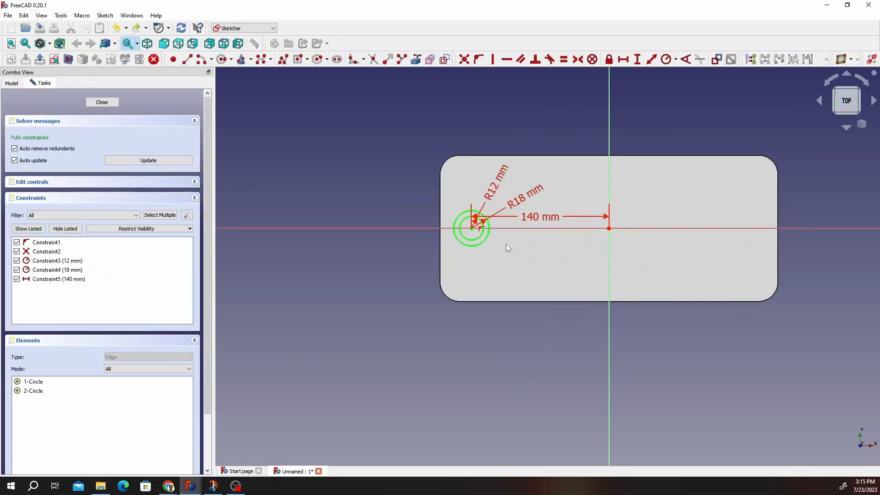
{"action": "middle_click_drag", "start_coordinate": [507, 244], "coordinate": [516, 184]}
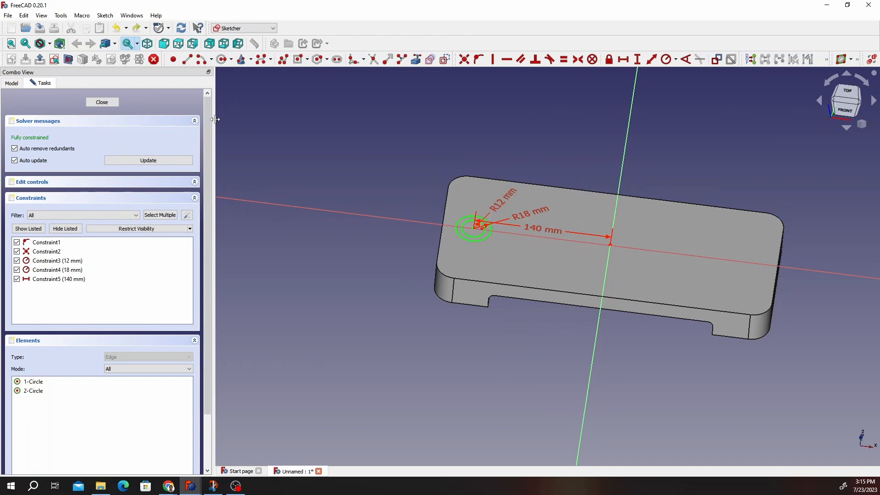
{"action": "left_click", "coordinate": [119, 103]}
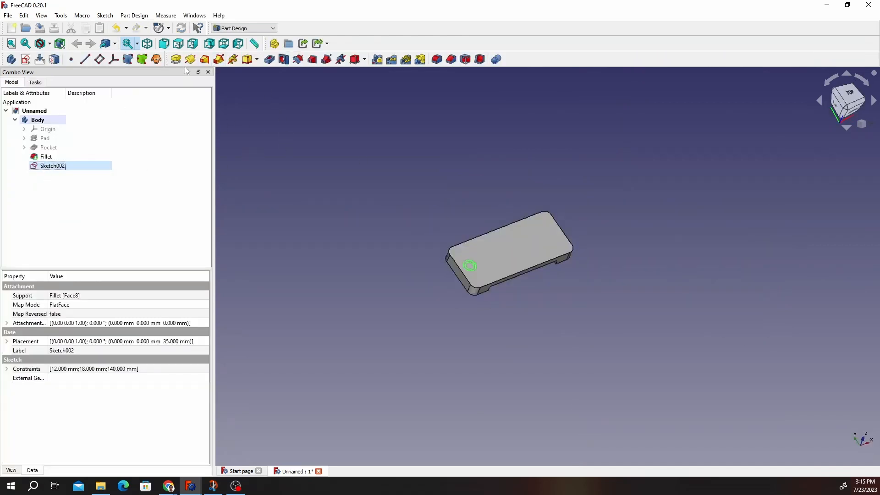
{"action": "left_click", "coordinate": [175, 59]}
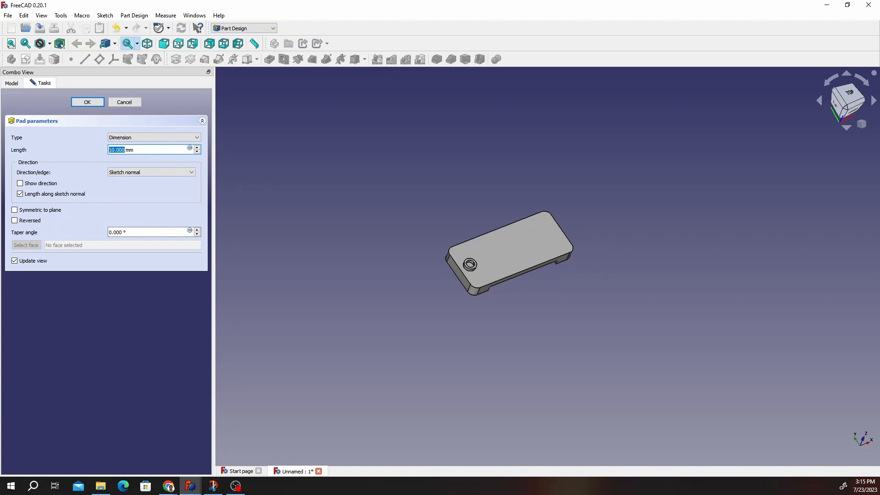
{"action": "left_click", "coordinate": [93, 101]}
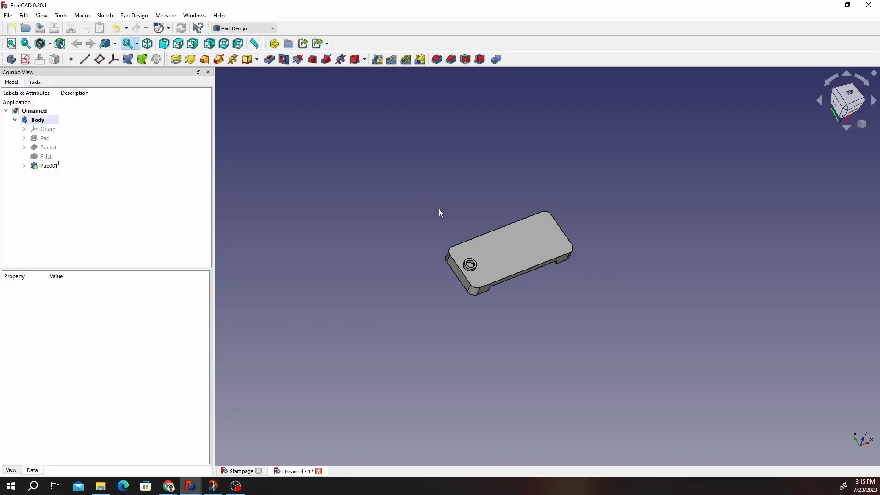
Mirror the ring boss pad about the vertical sketch axis onto the plate's opposite end.
{"action": "middle_click_drag", "start_coordinate": [524, 277], "coordinate": [455, 235]}
{"action": "scroll", "coordinate": [455, 238], "scroll_direction": "up", "scroll_amount": 11}
{"action": "scroll", "coordinate": [490, 251], "scroll_direction": "down", "scroll_amount": 4}
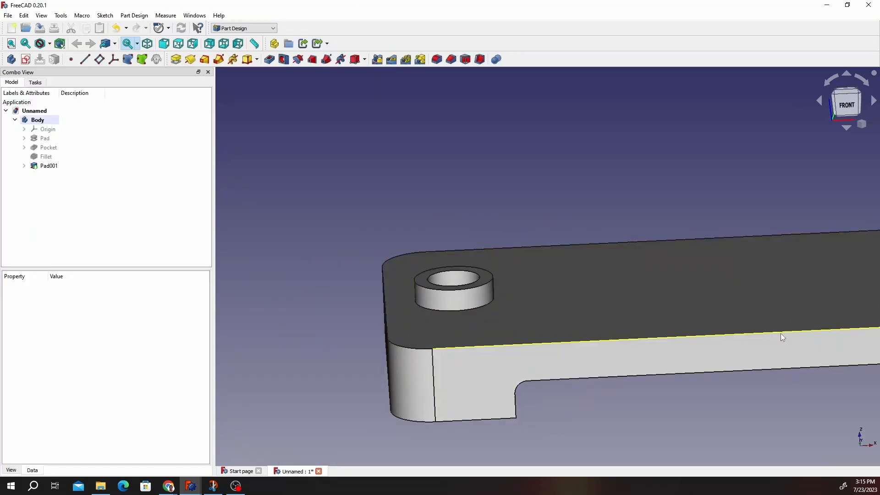
{"action": "middle_click_drag", "start_coordinate": [780, 334], "coordinate": [504, 302]}
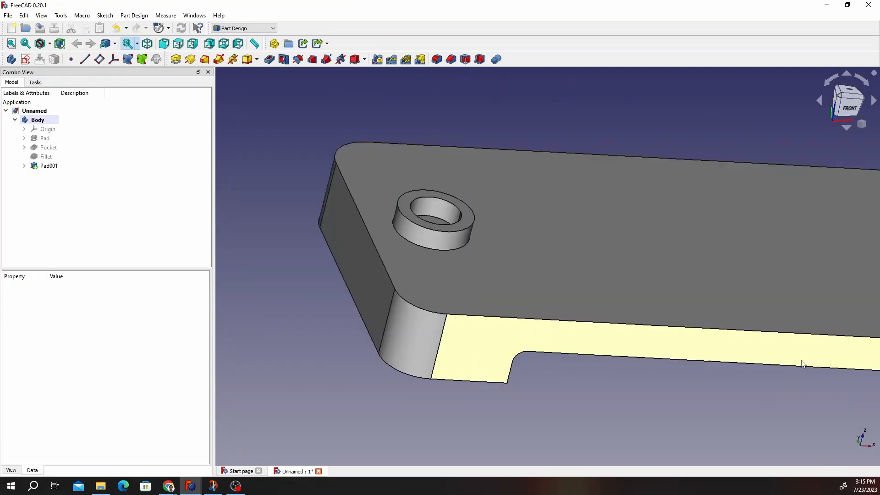
{"action": "left_click", "coordinate": [46, 165]}
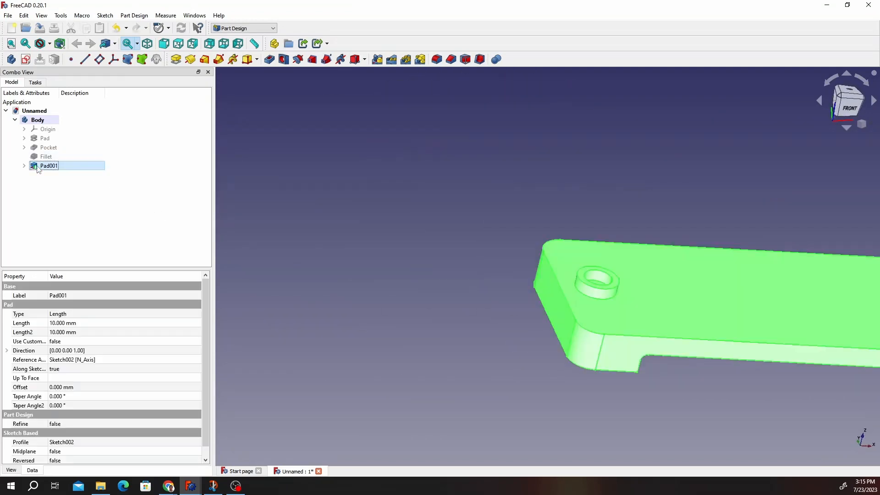
{"action": "left_click", "coordinate": [377, 59]}
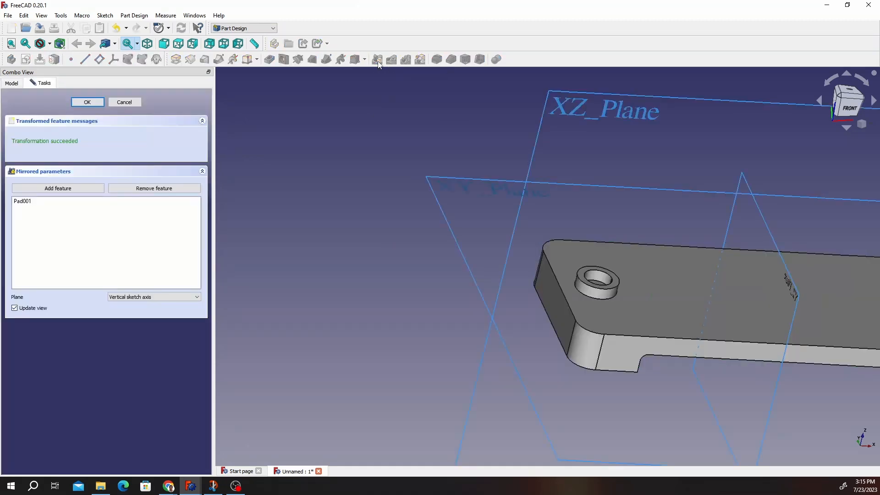
{"action": "scroll", "coordinate": [590, 179], "scroll_direction": "down", "scroll_amount": 5}
{"action": "scroll", "coordinate": [693, 188], "scroll_direction": "up", "scroll_amount": 5}
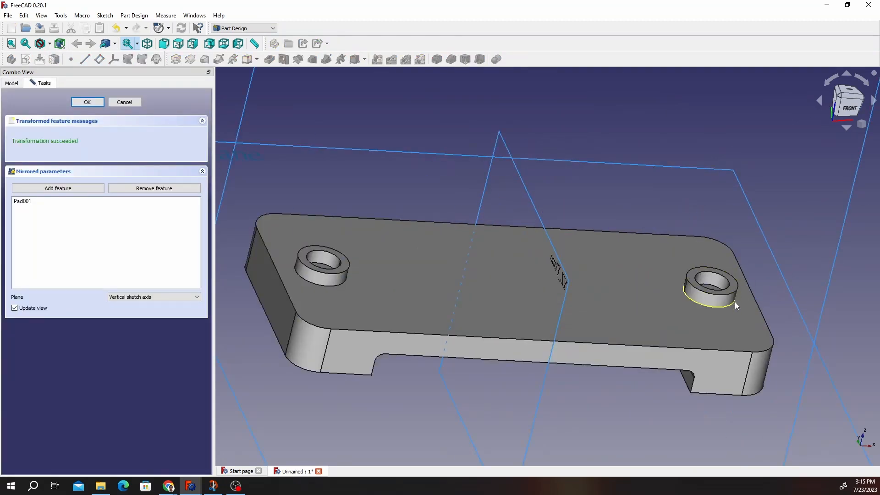
{"action": "middle_click_drag", "start_coordinate": [736, 301], "coordinate": [659, 319]}
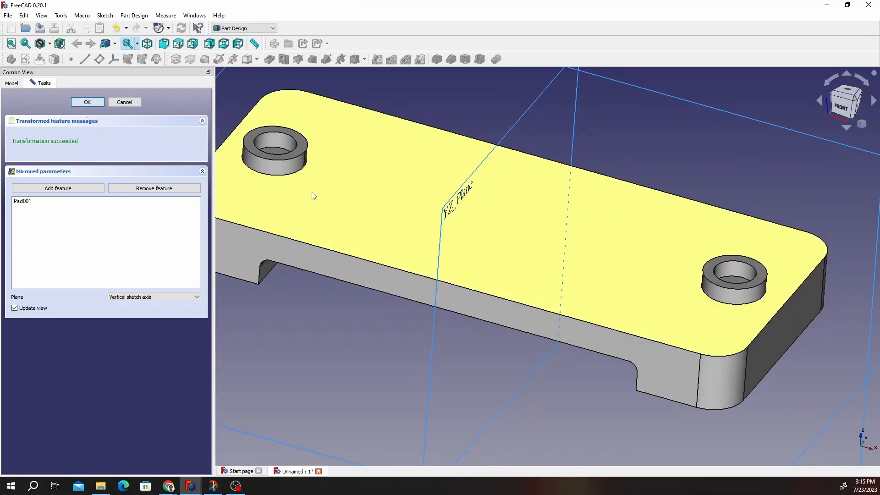
{"action": "key", "text": "Return"}
{"action": "scroll", "coordinate": [489, 220], "scroll_direction": "down", "scroll_amount": 5}
{"action": "middle_click_drag", "start_coordinate": [478, 208], "coordinate": [478, 304]}
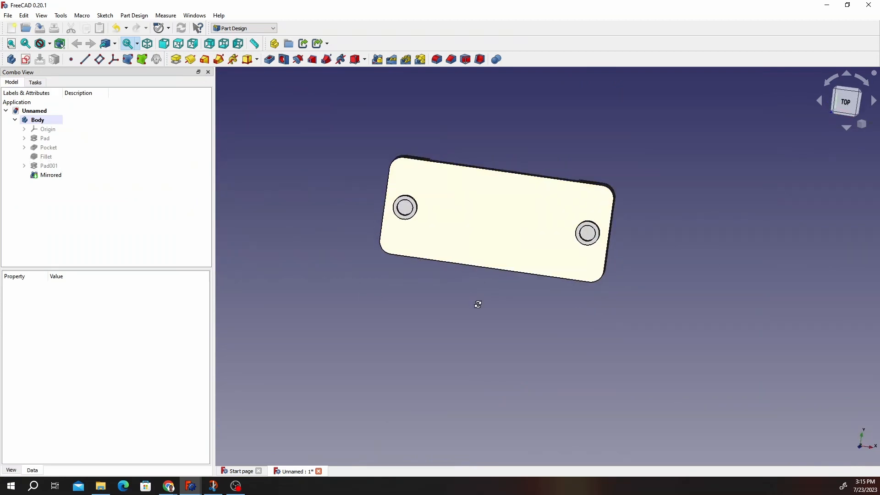
{"action": "scroll", "coordinate": [510, 263], "scroll_direction": "up", "scroll_amount": 4}
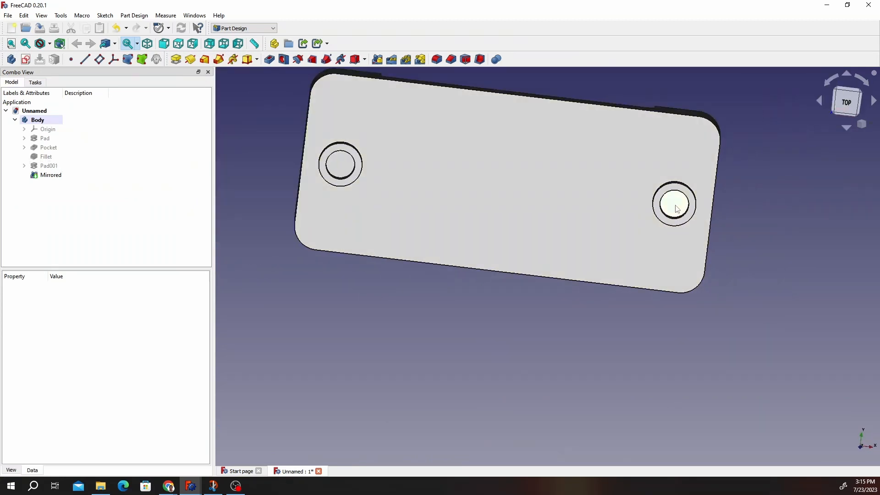
Pocket the circular faces inside both ring bosses through all, opening two holes through the plate.
{"action": "left_click", "coordinate": [677, 208]}
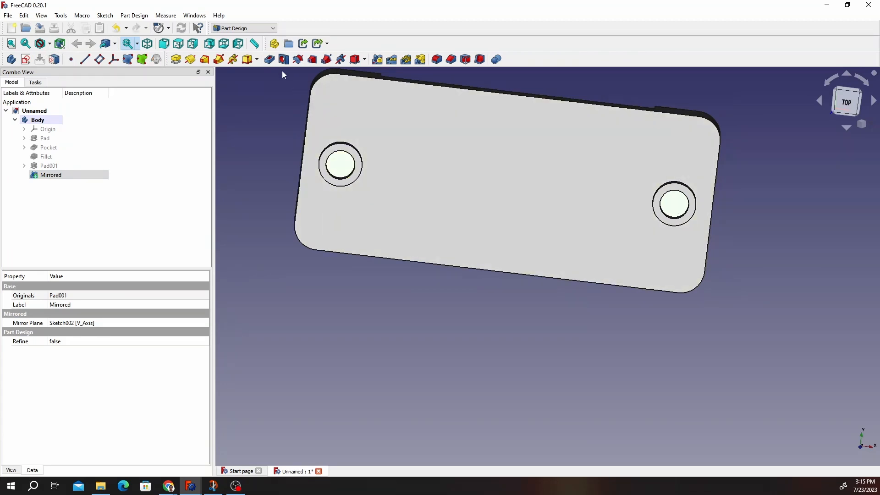
{"action": "left_click", "coordinate": [275, 62]}
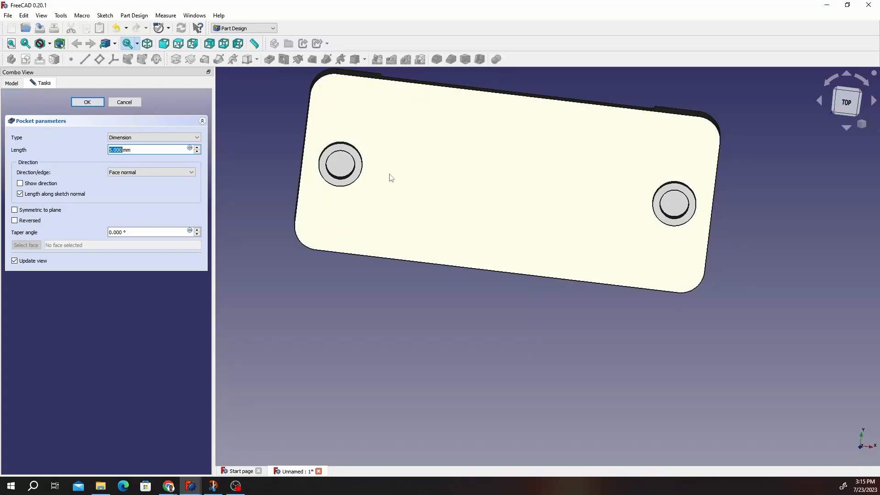
{"action": "left_click", "coordinate": [137, 137]}
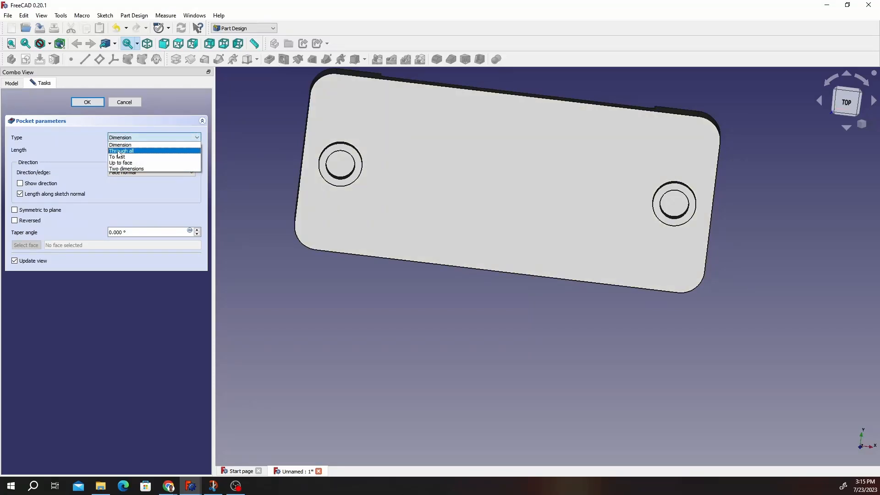
{"action": "left_click", "coordinate": [138, 151]}
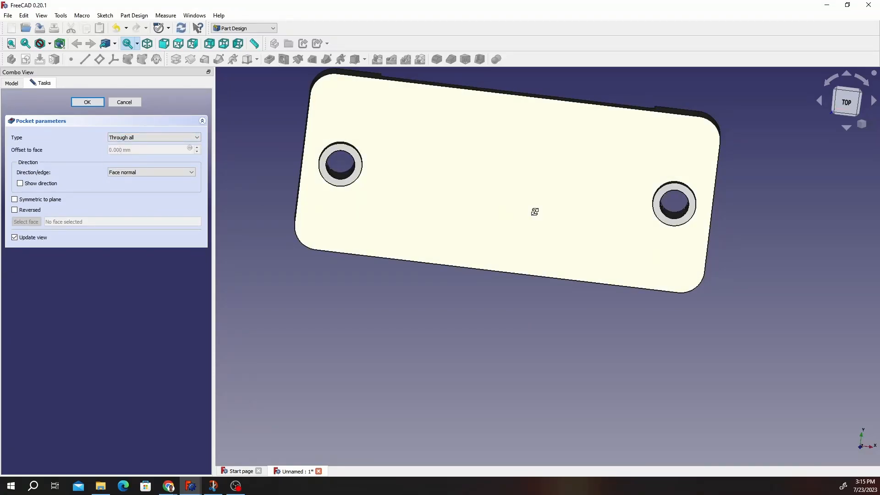
Examine the two through holes from the plate's underside and from above.
{"action": "middle_click_drag", "start_coordinate": [532, 211], "coordinate": [597, 90]}
{"action": "scroll", "coordinate": [544, 174], "scroll_direction": "down", "scroll_amount": 3}
{"action": "scroll", "coordinate": [487, 222], "scroll_direction": "up", "scroll_amount": 5}
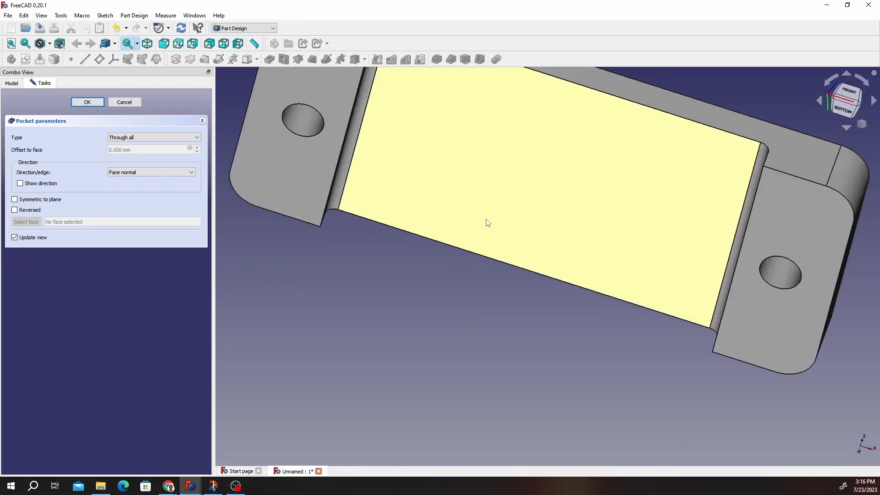
{"action": "middle_click_drag", "start_coordinate": [511, 217], "coordinate": [530, 306]}
{"action": "scroll", "coordinate": [507, 270], "scroll_direction": "up", "scroll_amount": 6}
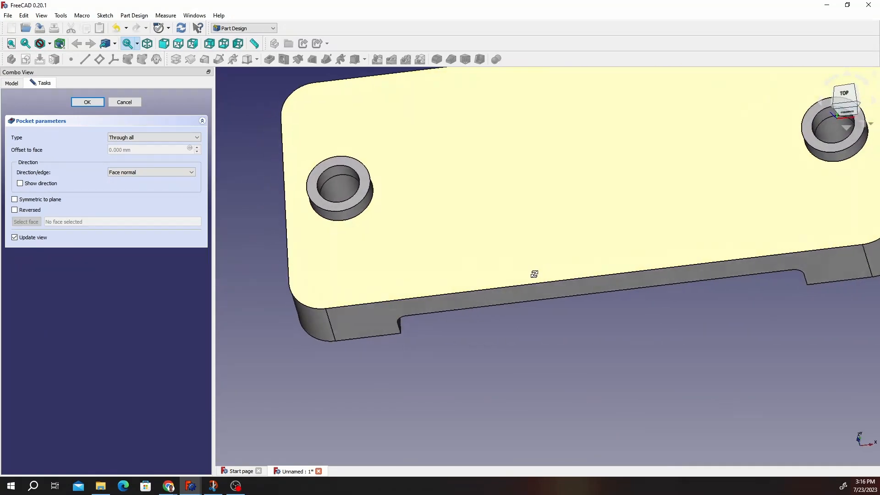
{"action": "scroll", "coordinate": [558, 275], "scroll_direction": "down", "scroll_amount": 6}
{"action": "middle_click_drag", "start_coordinate": [737, 188], "coordinate": [737, 144]}
{"action": "scroll", "coordinate": [688, 269], "scroll_direction": "up", "scroll_amount": 3}
{"action": "scroll", "coordinate": [656, 269], "scroll_direction": "down", "scroll_amount": 2}
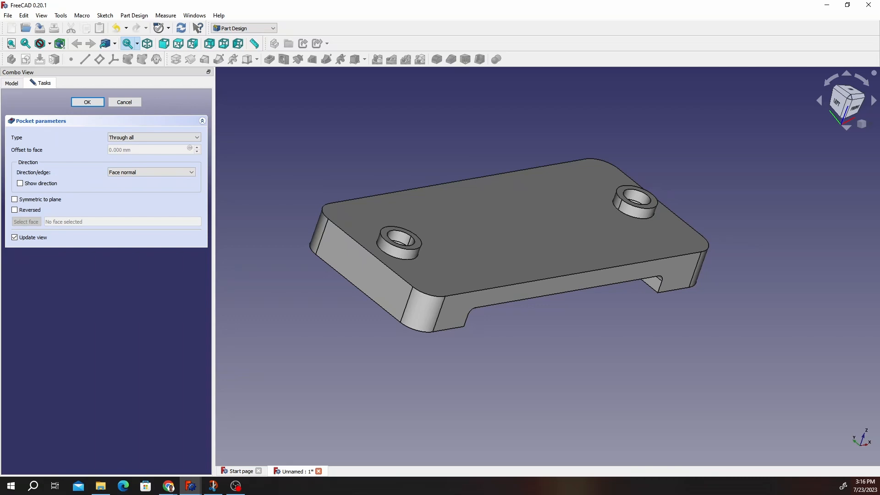
Accept the through-all pocket and start a new sketch on the plate's top face.
{"action": "left_click", "coordinate": [453, 231]}
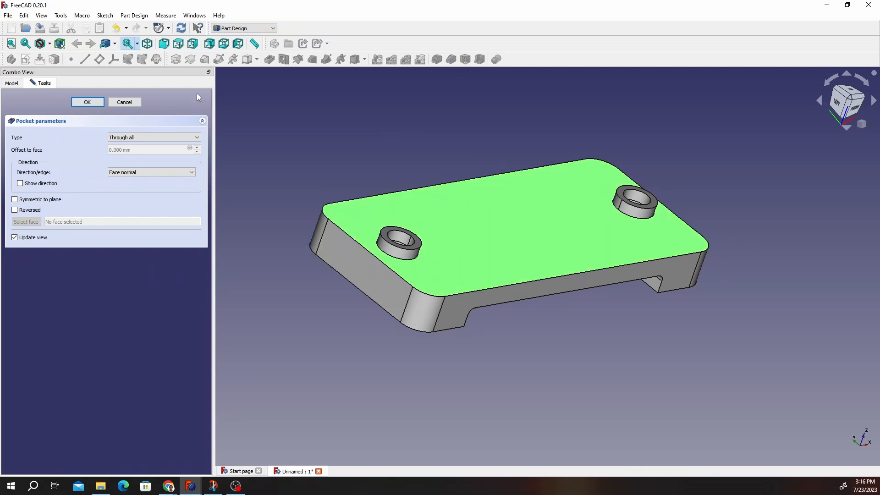
{"action": "left_click", "coordinate": [86, 104]}
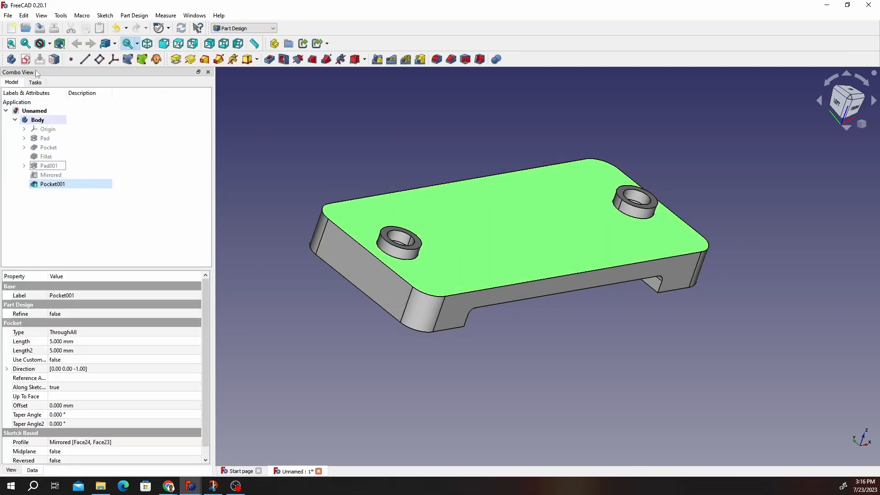
{"action": "left_click", "coordinate": [26, 59]}
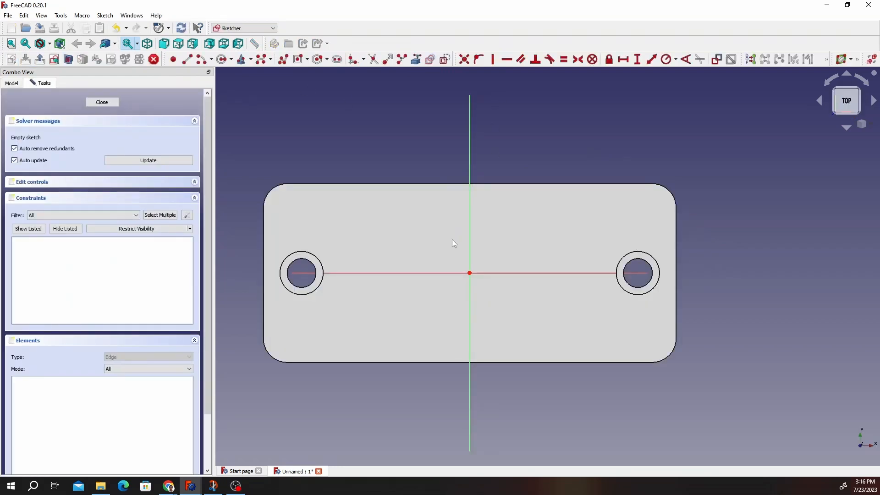
Draw two crossing rectangles centered on the origin, a horizontal one about 218 × 64 mm and a vertical one about 42 × 136 mm.
{"action": "left_click", "coordinate": [299, 60]}
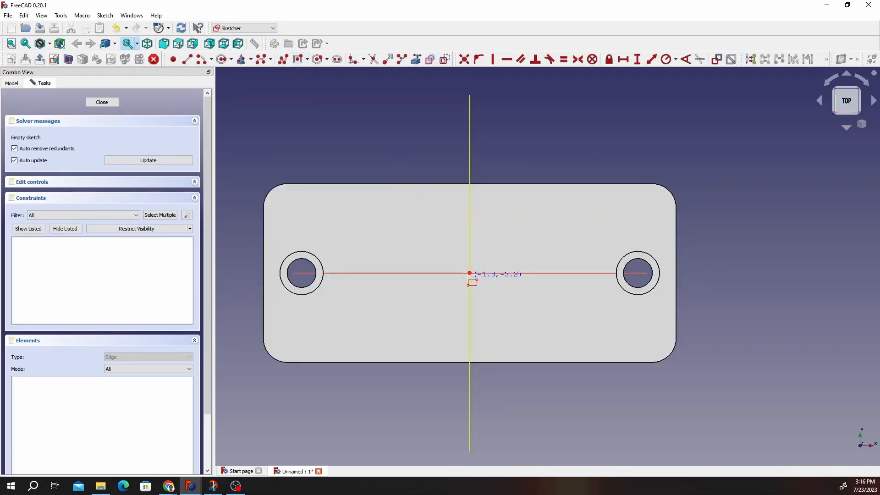
{"action": "left_click", "coordinate": [470, 273]}
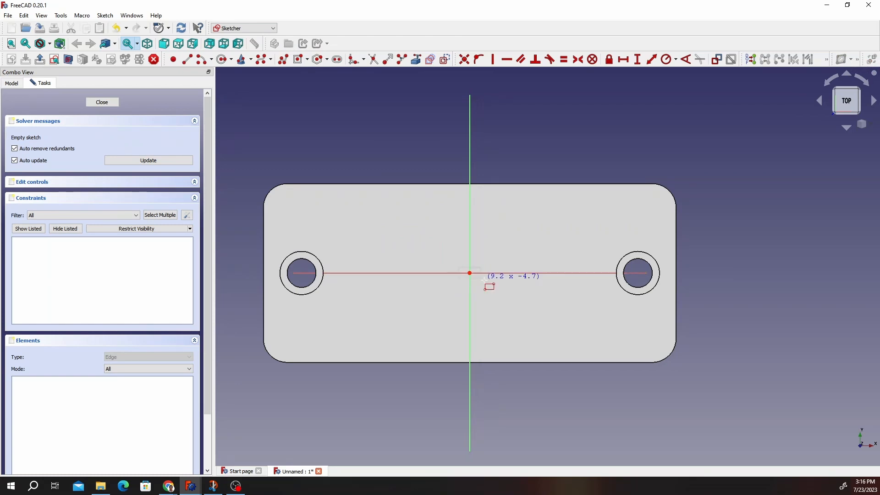
{"action": "left_click", "coordinate": [601, 311]}
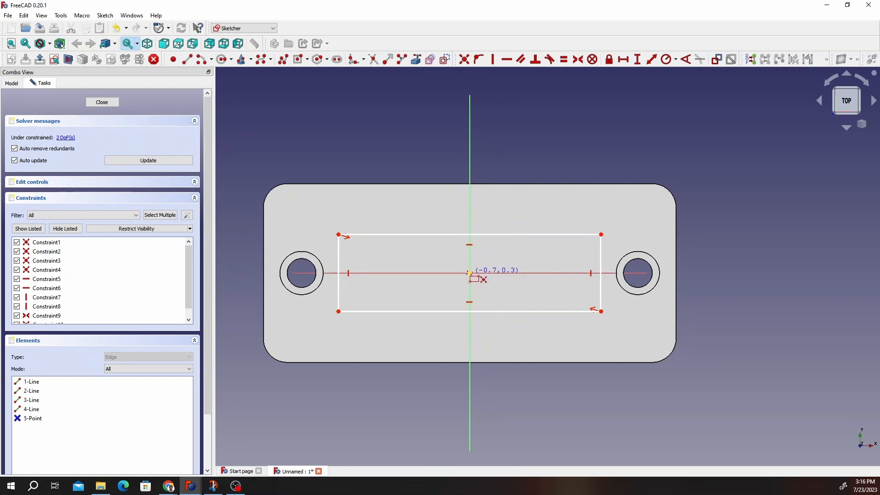
{"action": "left_click", "coordinate": [470, 273]}
{"action": "left_click", "coordinate": [495, 190]}
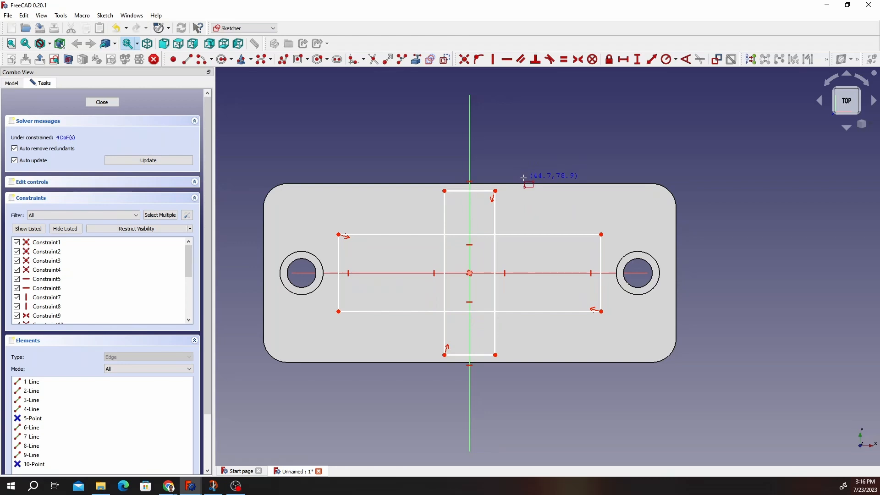
{"action": "key", "text": "Escape"}
Constrain the horizontal rectangle's length to 230 mm.
{"action": "left_click", "coordinate": [624, 60]}
{"action": "left_click", "coordinate": [532, 235]}
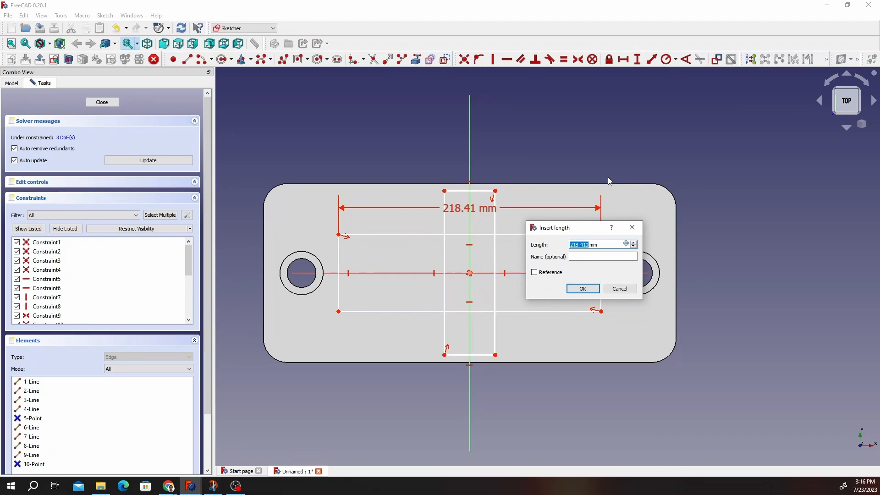
{"action": "type", "text": "2"}
{"action": "key", "text": "Return"}
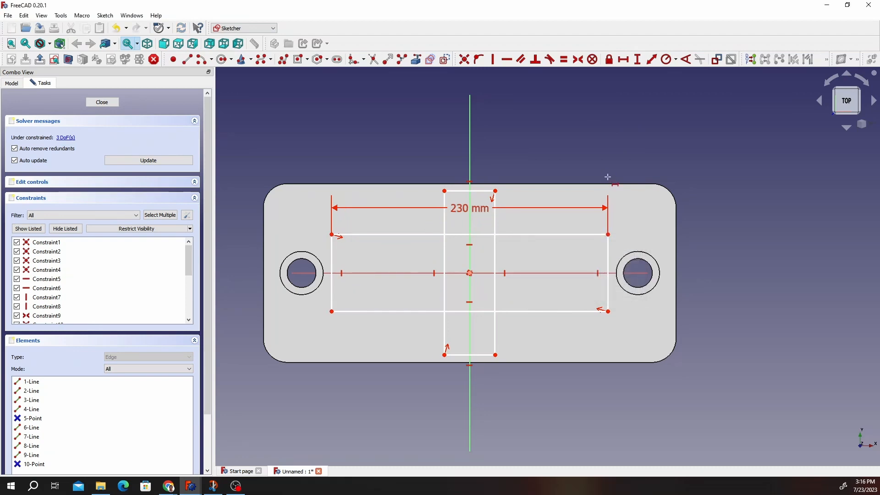
Constrain the vertical rectangle's height to 142 mm and move both dimension labels outside the plate.
{"action": "left_click", "coordinate": [637, 61]}
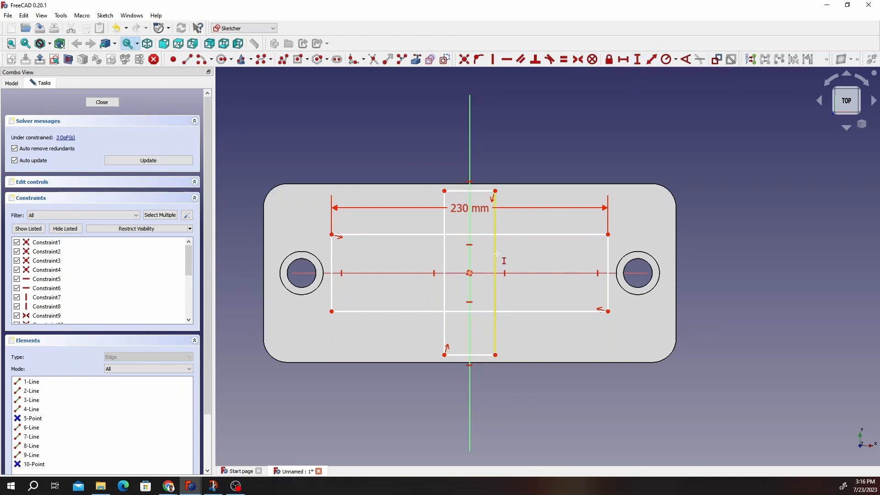
{"action": "left_click", "coordinate": [496, 256]}
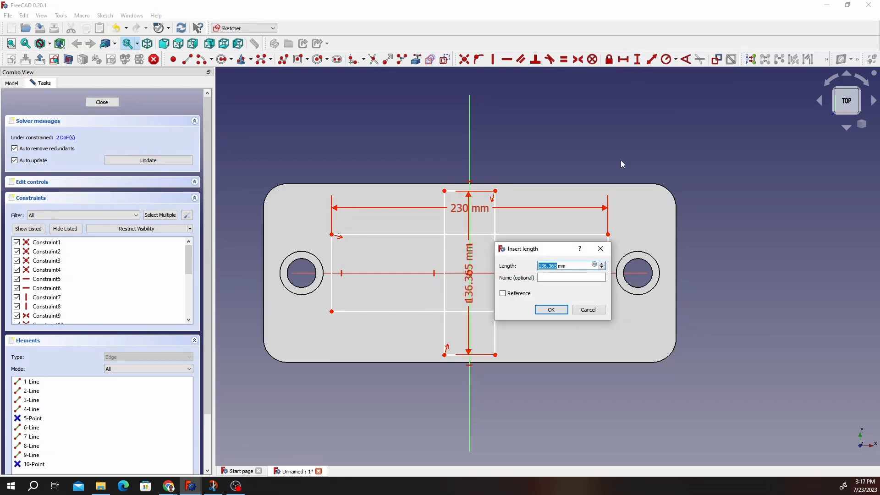
{"action": "type", "text": "142"}
{"action": "left_click", "coordinate": [558, 310]}
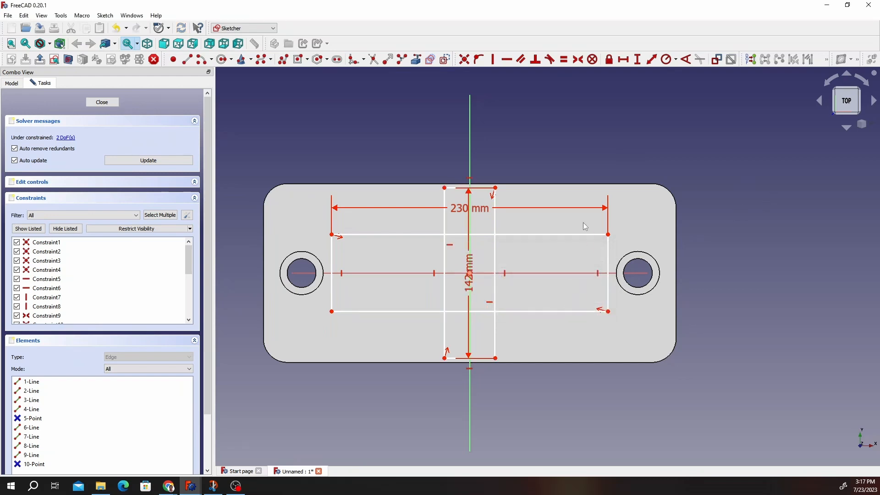
{"action": "mouse_move", "coordinate": [469, 287]}
{"action": "left_mouse_down"}
{"action": "mouse_move", "coordinate": [504, 295]}
{"action": "mouse_move", "coordinate": [535, 227]}
{"action": "mouse_move", "coordinate": [564, 191]}
{"action": "mouse_move", "coordinate": [575, 167]}
{"action": "mouse_move", "coordinate": [563, 117]}
{"action": "left_mouse_up"}
{"action": "mouse_move", "coordinate": [469, 212]}
{"action": "left_mouse_down"}
{"action": "mouse_move", "coordinate": [701, 220]}
{"action": "mouse_move", "coordinate": [746, 181]}
{"action": "mouse_move", "coordinate": [755, 219]}
{"action": "mouse_move", "coordinate": [764, 209]}
{"action": "left_mouse_up"}
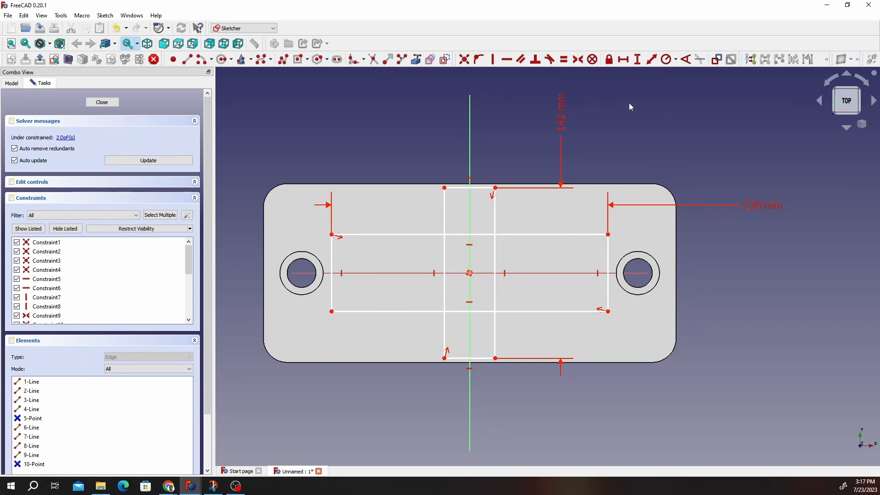
{"action": "left_click", "coordinate": [623, 59]}
{"action": "left_click", "coordinate": [609, 257]}
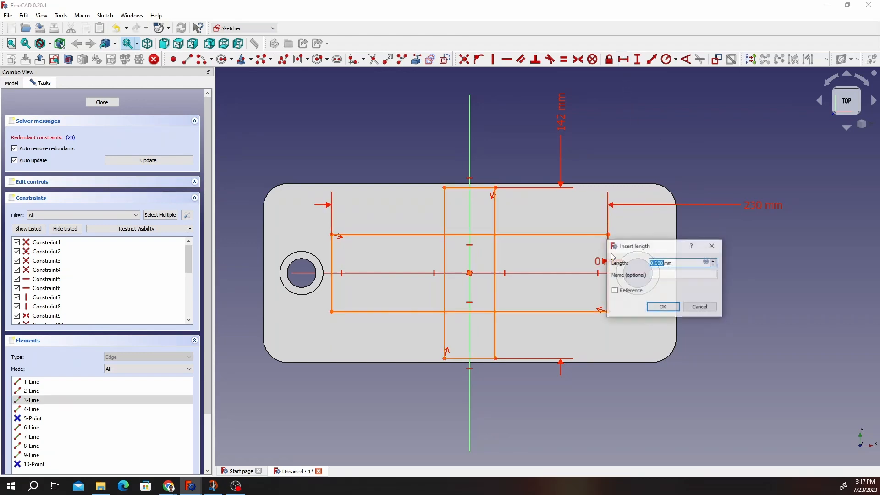
{"action": "left_click", "coordinate": [701, 308]}
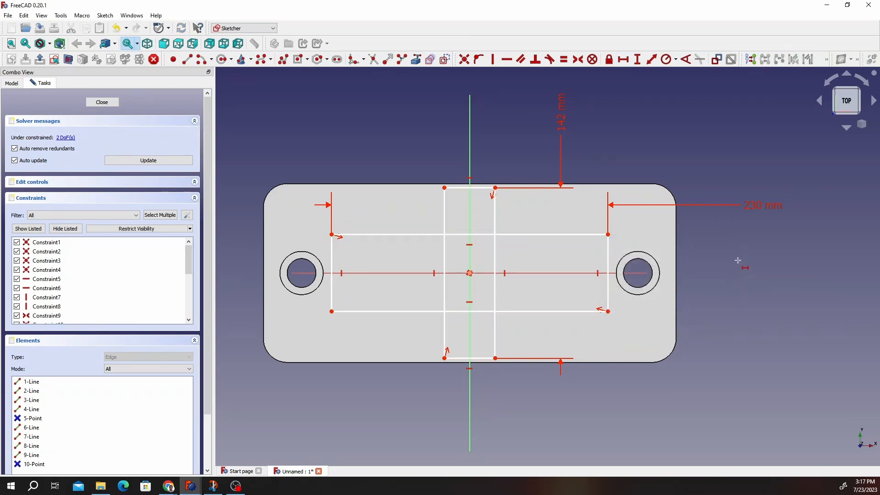
Constrain the horizontal rectangle's height to 15 mm.
{"action": "left_click", "coordinate": [637, 59]}
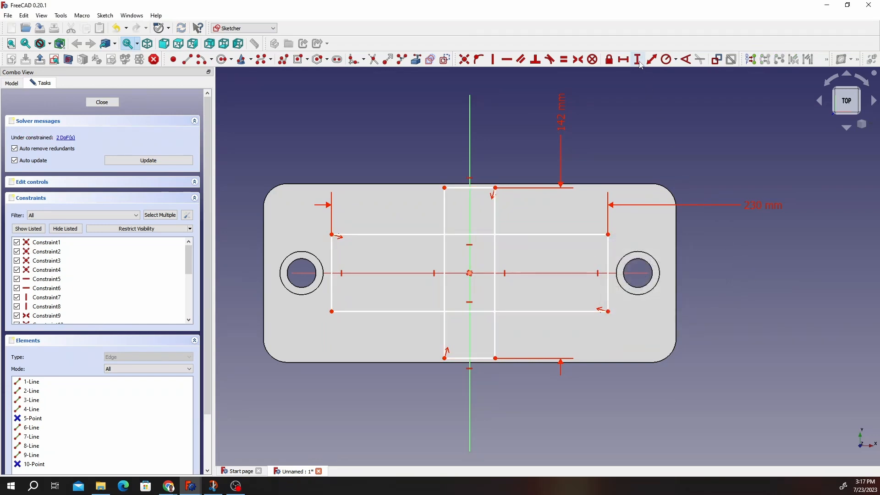
{"action": "left_click", "coordinate": [609, 249]}
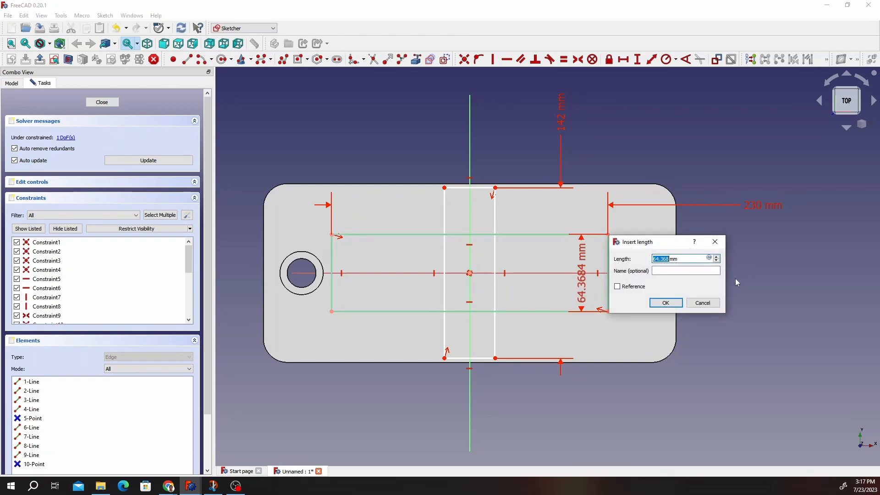
{"action": "type", "text": "15"}
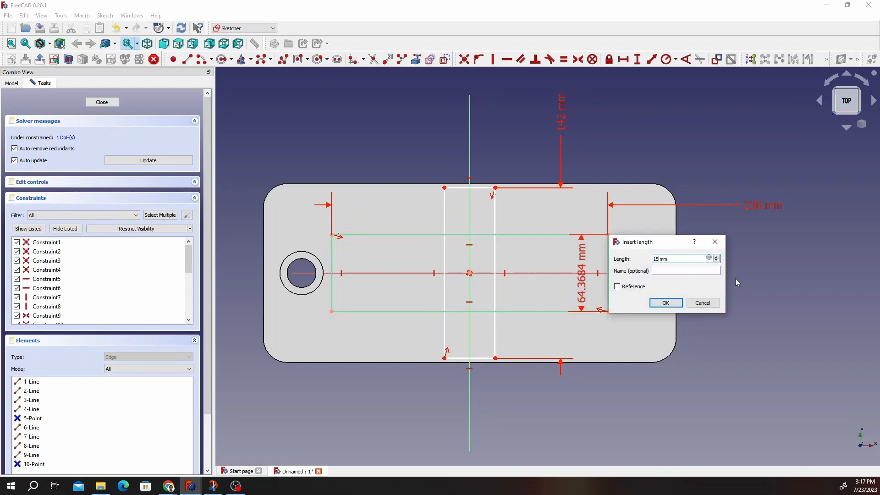
{"action": "left_click", "coordinate": [666, 303]}
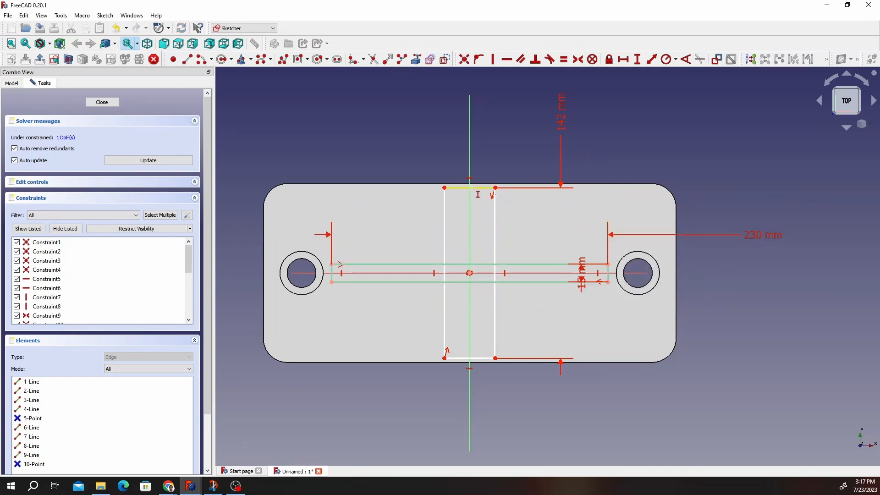
Constrain the vertical rectangle's width to 15 mm and move both 15 mm labels clear of the rectangles.
{"action": "left_click", "coordinate": [623, 59]}
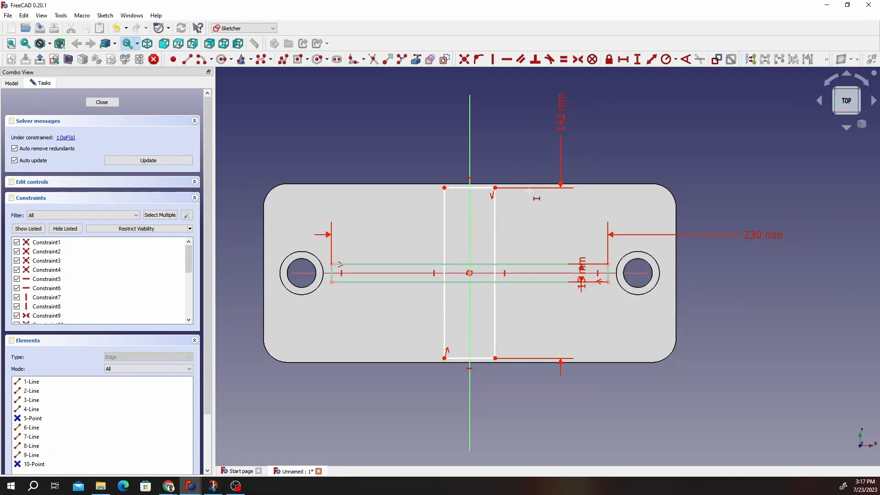
{"action": "left_click", "coordinate": [457, 187]}
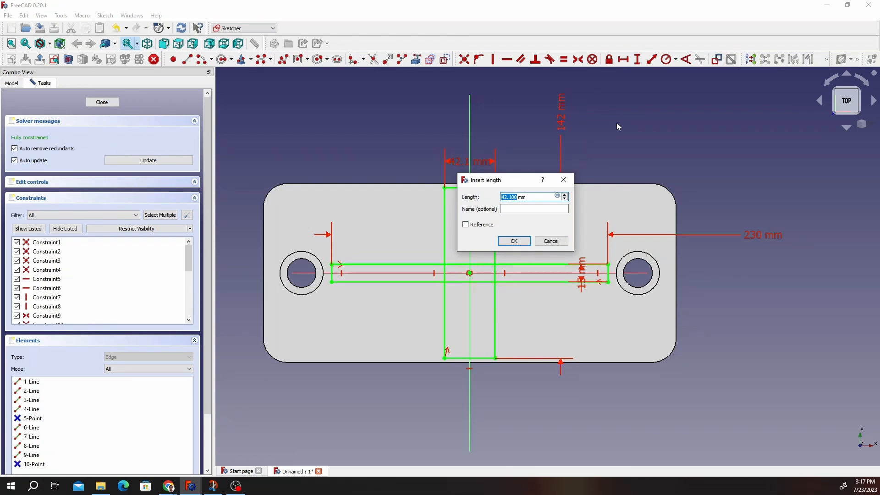
{"action": "type", "text": "15"}
{"action": "left_click", "coordinate": [515, 240]}
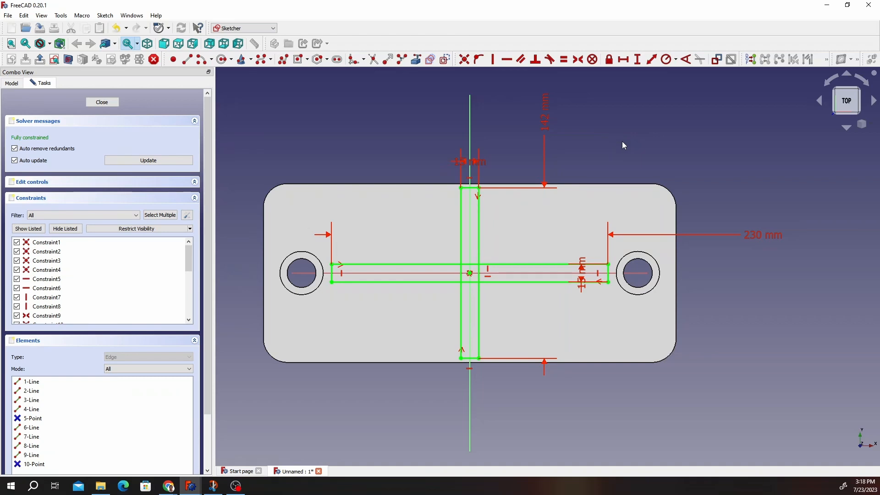
{"action": "left_click_drag", "start_coordinate": [582, 274], "coordinate": [584, 332]}
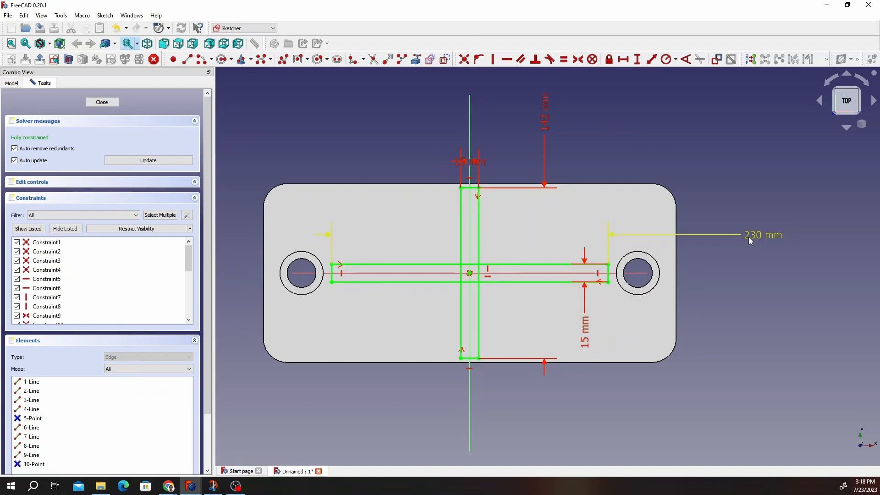
{"action": "left_click_drag", "start_coordinate": [475, 164], "coordinate": [387, 143]}
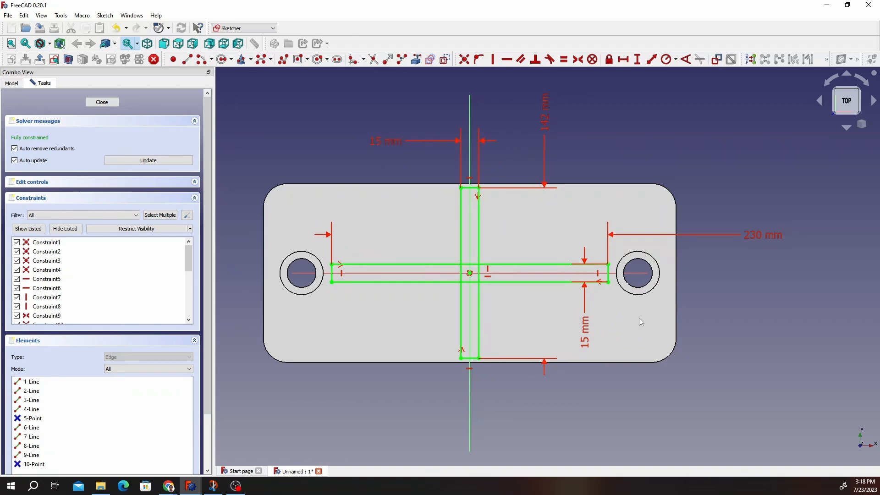
Trim the four inner line segments where the two rectangles overlap, leaving a single cross-shaped outline.
{"action": "scroll", "coordinate": [504, 289], "scroll_direction": "up", "scroll_amount": 3}
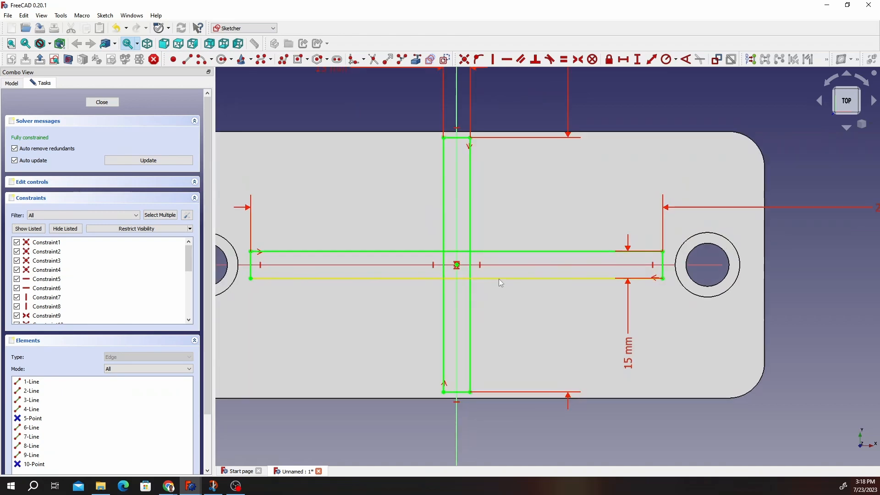
{"action": "scroll", "coordinate": [495, 287], "scroll_direction": "up", "scroll_amount": 1}
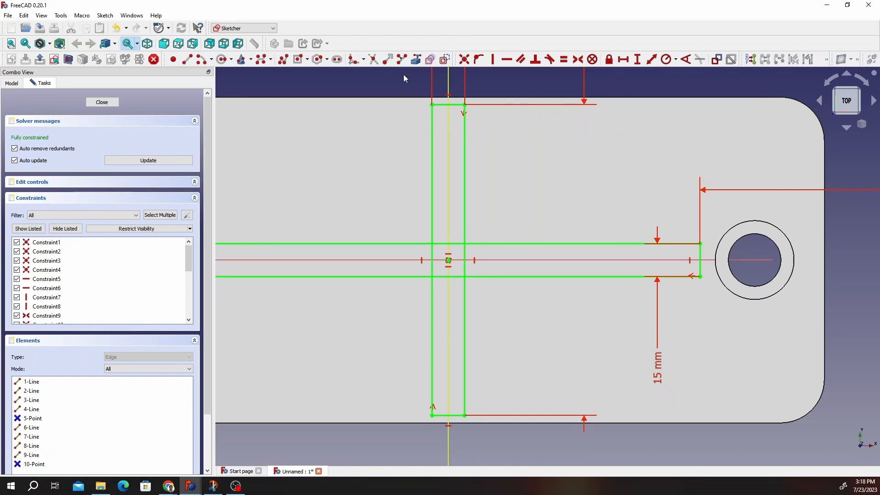
{"action": "left_click", "coordinate": [446, 244]}
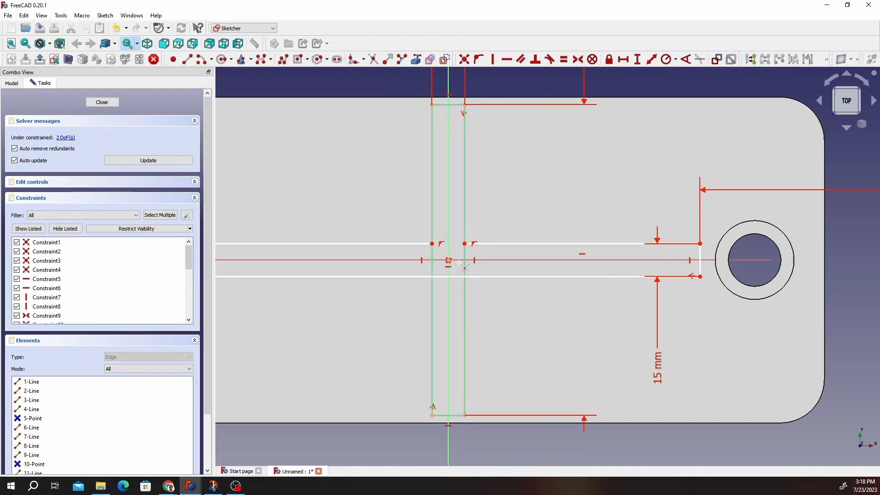
{"action": "left_click", "coordinate": [465, 270]}
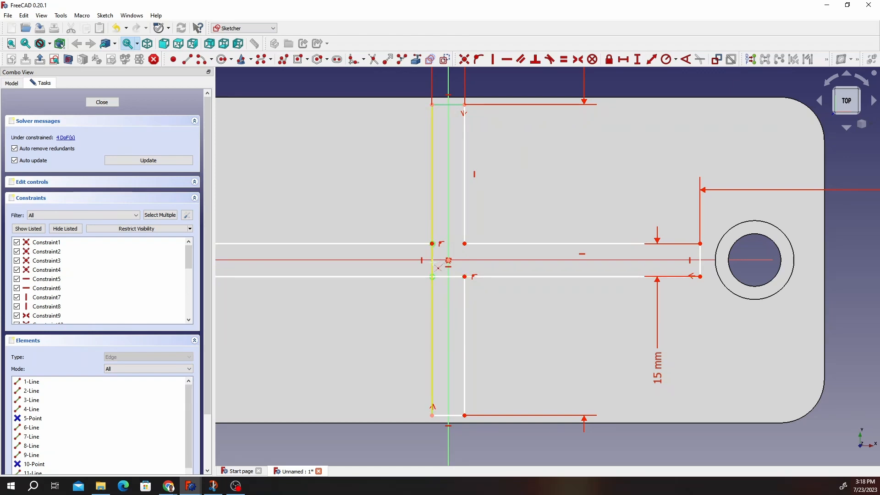
{"action": "left_click", "coordinate": [433, 264]}
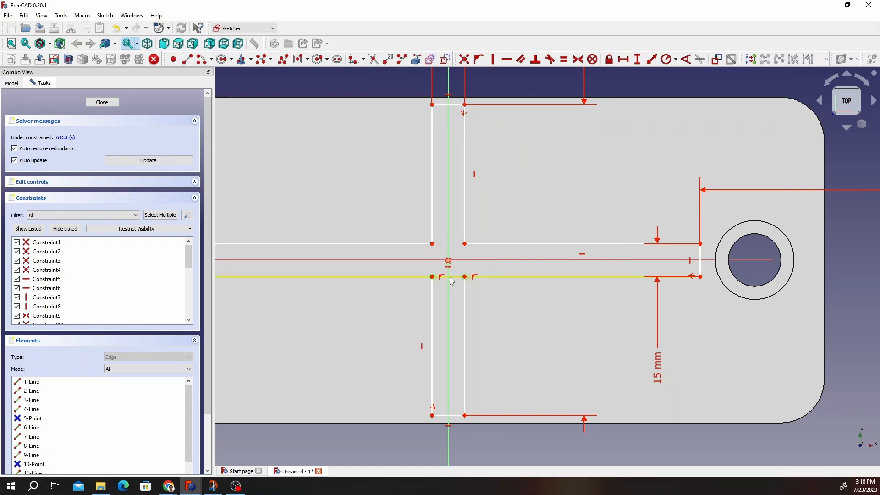
{"action": "left_click", "coordinate": [455, 277]}
Constrain the left edge of the cross's upper arm and the right edge of its lower arm to equal length.
{"action": "scroll", "coordinate": [473, 210], "scroll_direction": "down", "scroll_amount": 5}
{"action": "scroll", "coordinate": [385, 183], "scroll_direction": "up", "scroll_amount": 3}
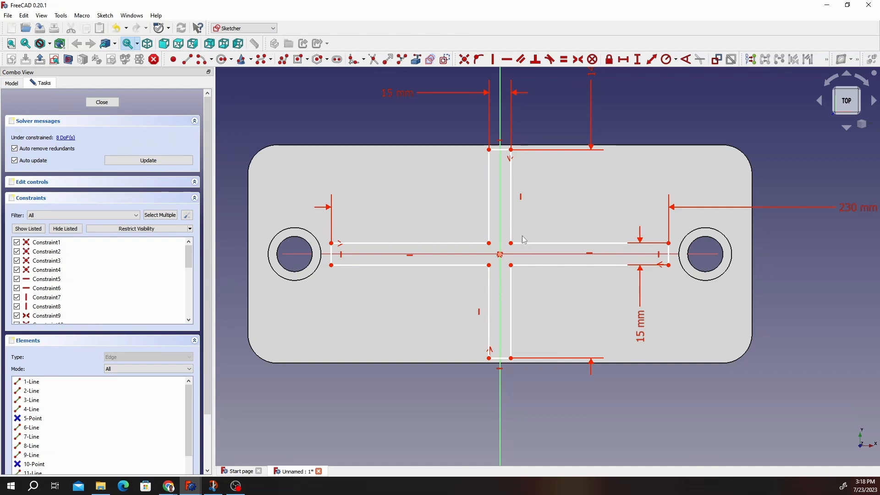
{"action": "left_click", "coordinate": [492, 223]}
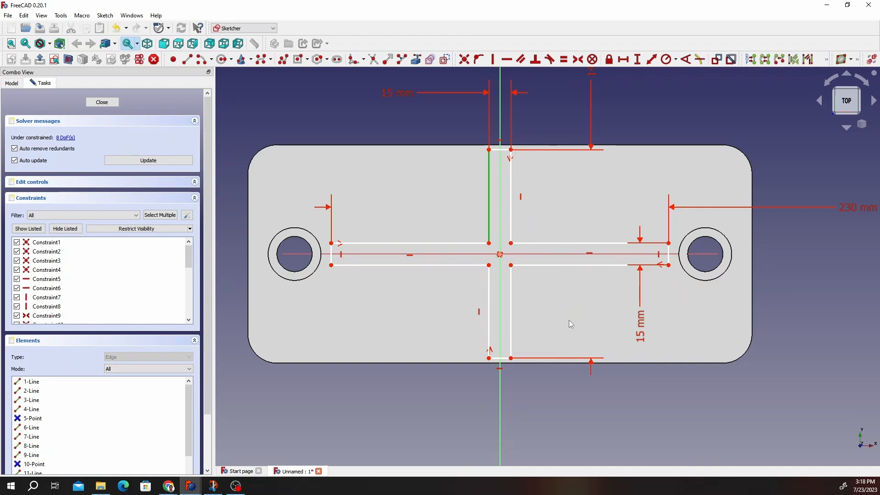
{"action": "left_click", "coordinate": [511, 319]}
{"action": "left_click", "coordinate": [564, 59]}
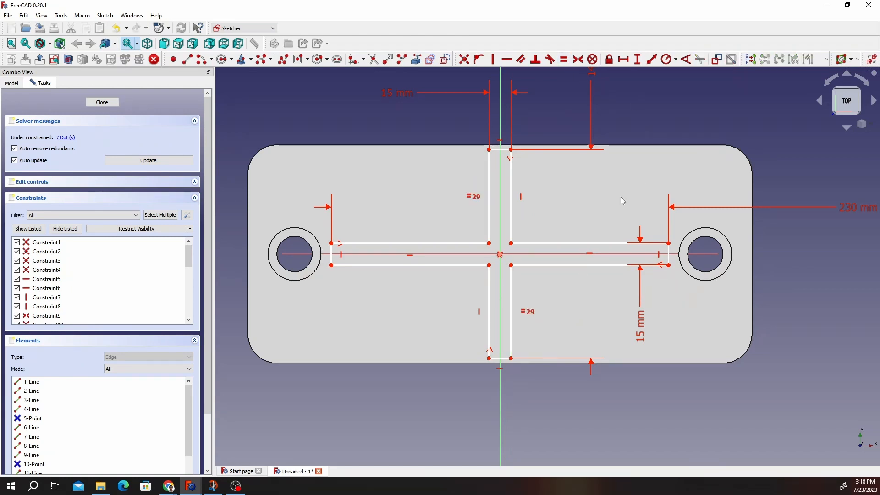
Try to make the right arm's upper edge and the left arm's lower edge equal in length.
{"action": "left_click", "coordinate": [616, 243]}
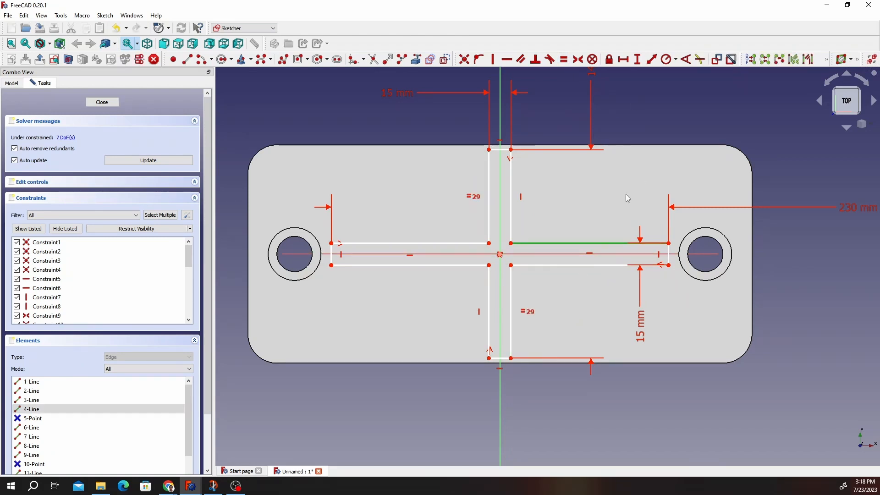
{"action": "left_click", "coordinate": [413, 265]}
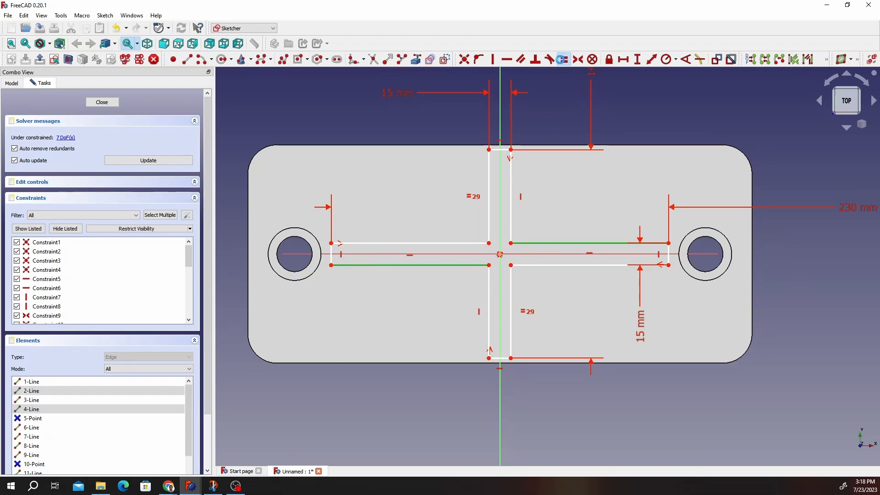
{"action": "left_click", "coordinate": [564, 59]}
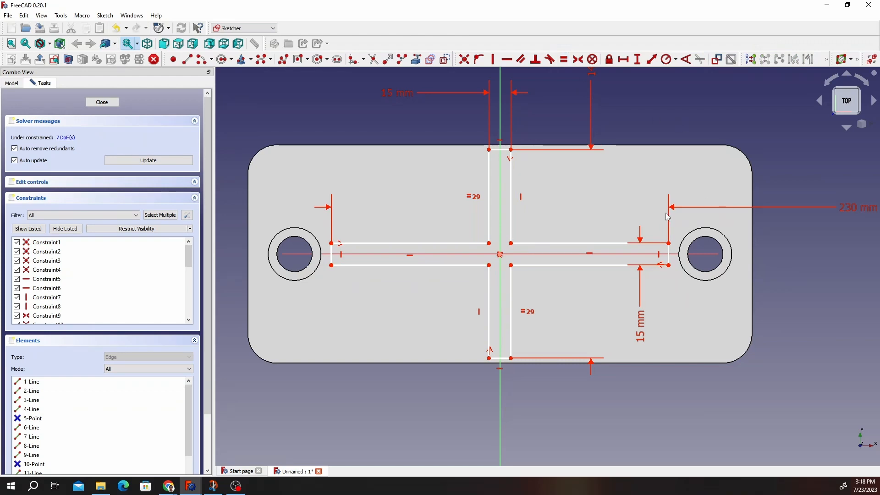
Make the left arm's upper edge equal to the right arm's lower edge, and the upper arm's right edge equal to the lower arm's left edge.
{"action": "left_click", "coordinate": [464, 244]}
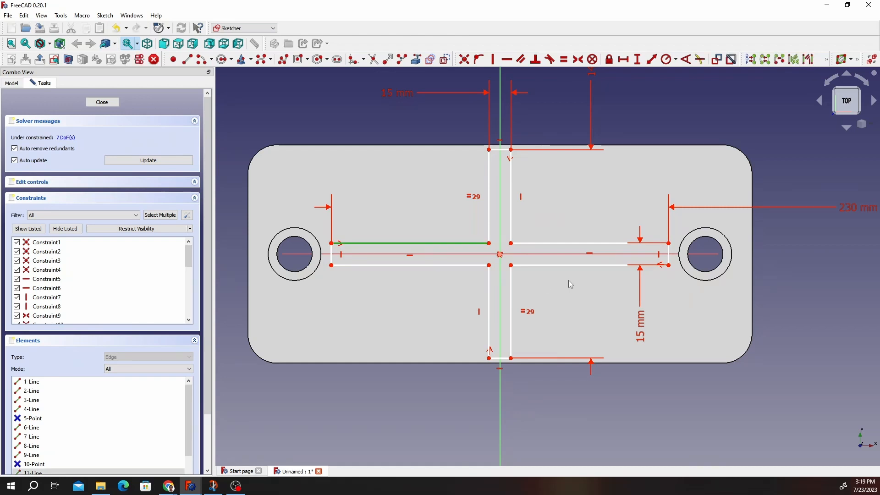
{"action": "left_click", "coordinate": [569, 265]}
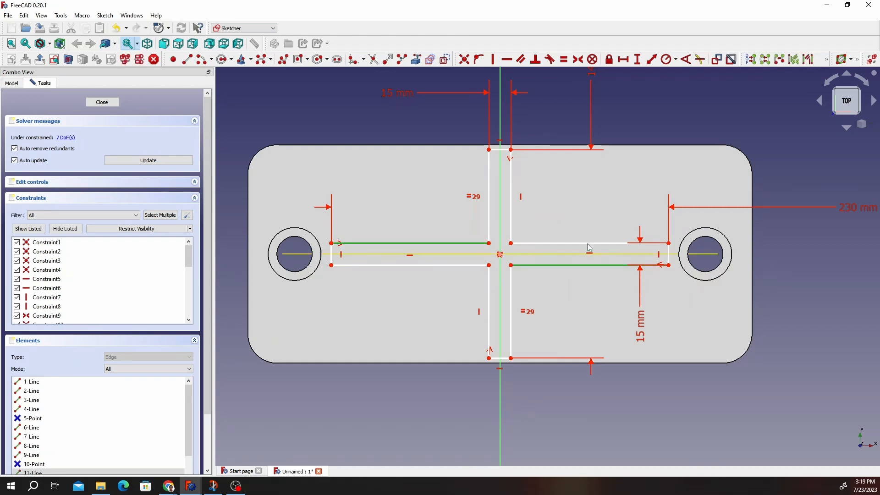
{"action": "left_click", "coordinate": [566, 64]}
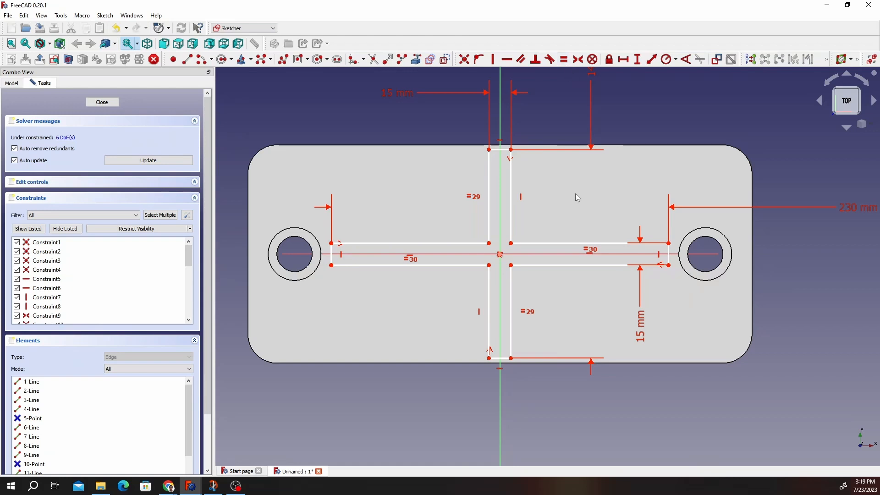
{"action": "left_click", "coordinate": [512, 178]}
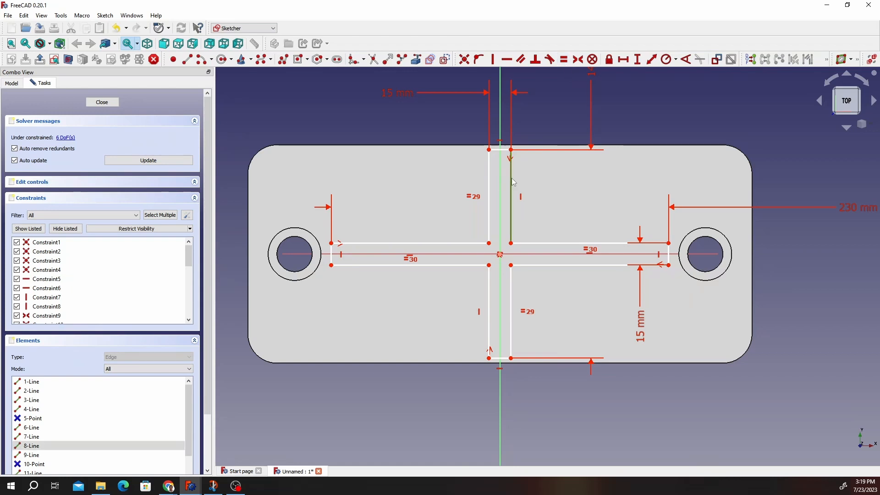
{"action": "left_click", "coordinate": [489, 316]}
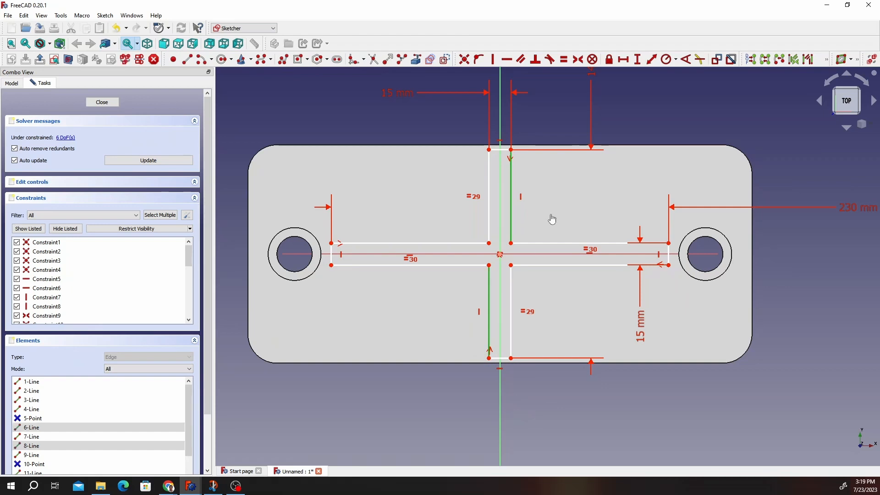
{"action": "left_click", "coordinate": [564, 59]}
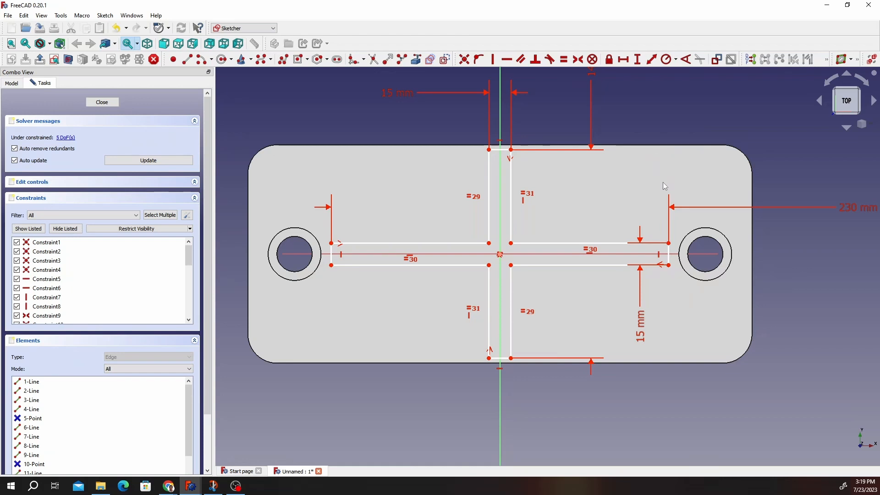
Try to make the short end edges of the cross's left and right arms equal in length.
{"action": "left_click", "coordinate": [669, 260]}
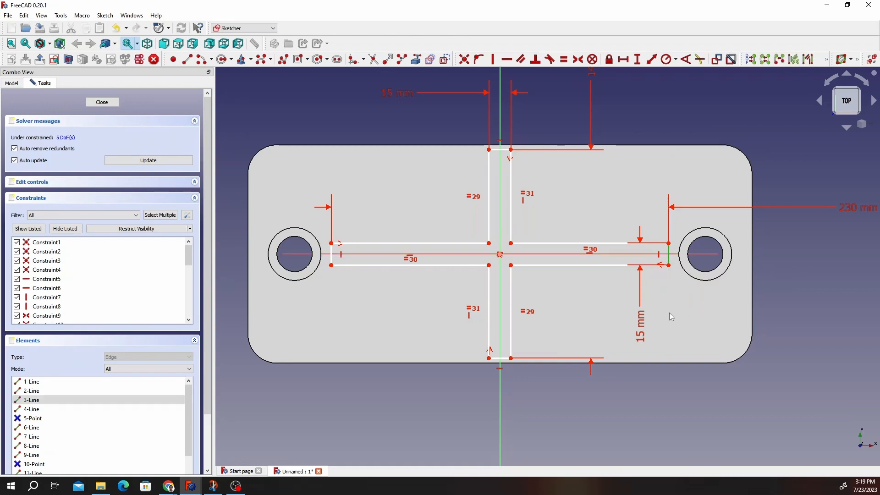
{"action": "left_click", "coordinate": [333, 260]}
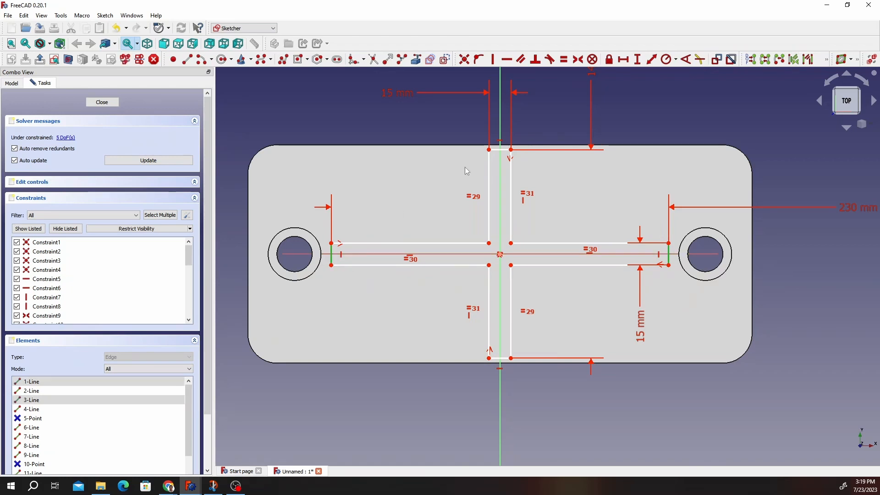
{"action": "left_click", "coordinate": [564, 60]}
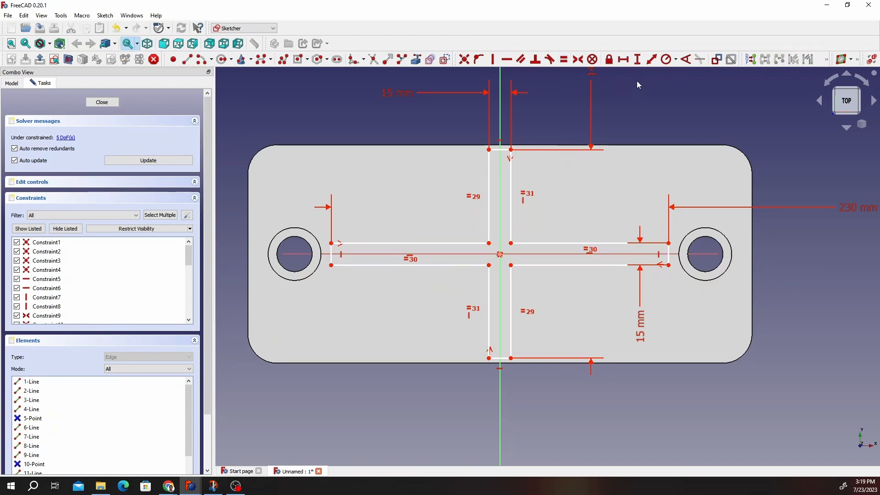
Constrain the short end edges of the cross's upper and lower arms to equal length.
{"action": "left_click", "coordinate": [502, 151]}
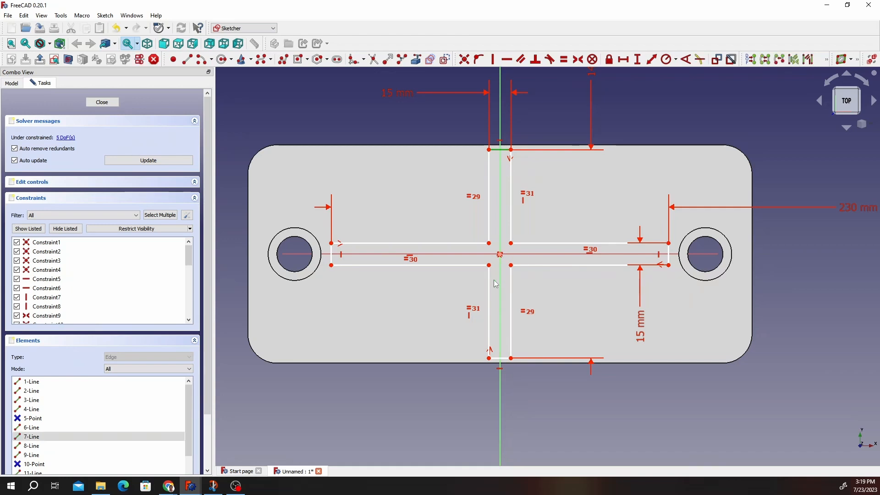
{"action": "left_click", "coordinate": [504, 359]}
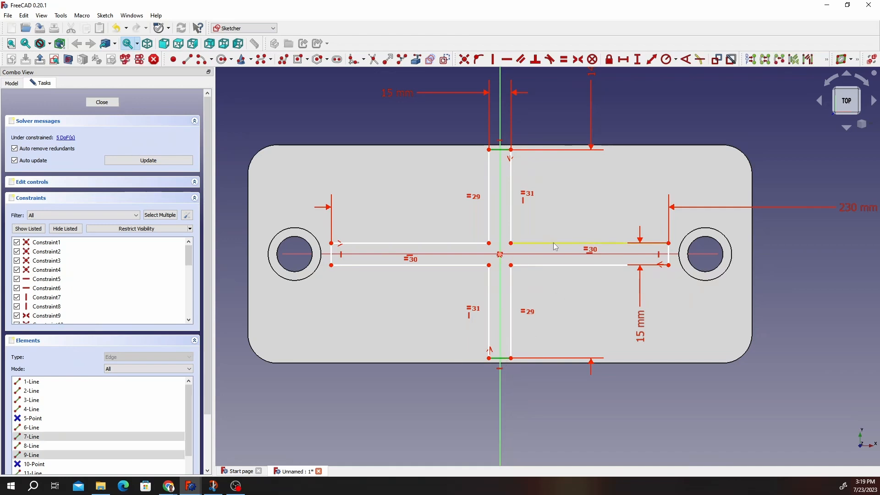
{"action": "left_click", "coordinate": [563, 60]}
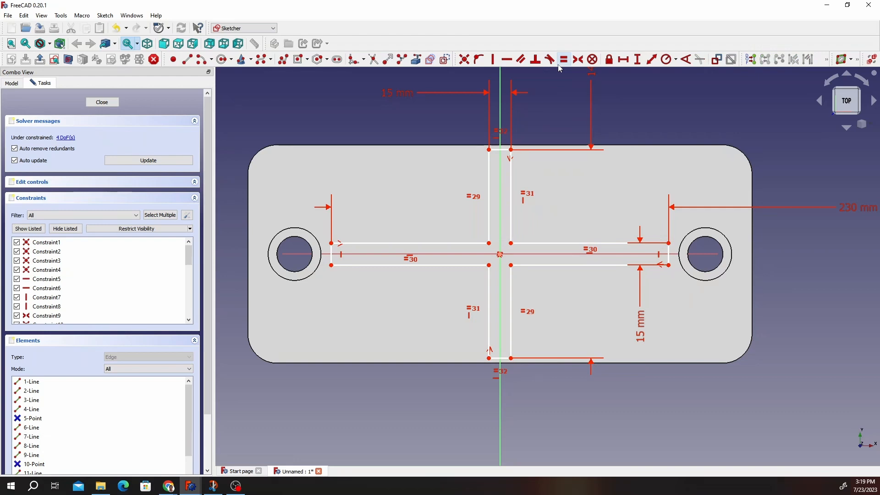
Add a 21.213 mm distance constraint between the upper-left and lower-right inner corners of the cross.
{"action": "left_click", "coordinate": [652, 59]}
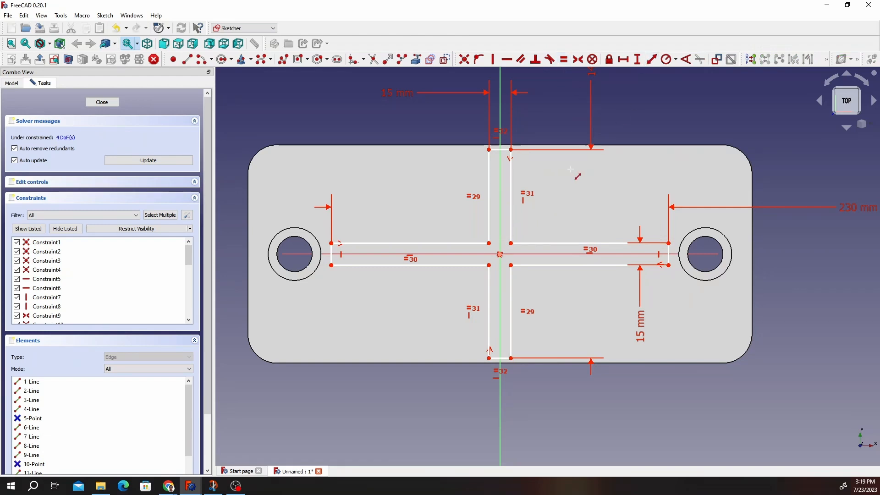
{"action": "left_click", "coordinate": [488, 243]}
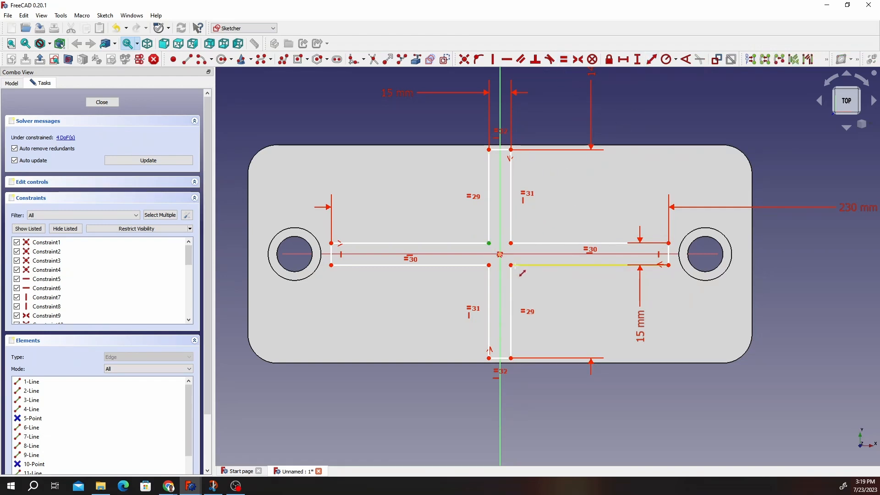
{"action": "left_click", "coordinate": [512, 265]}
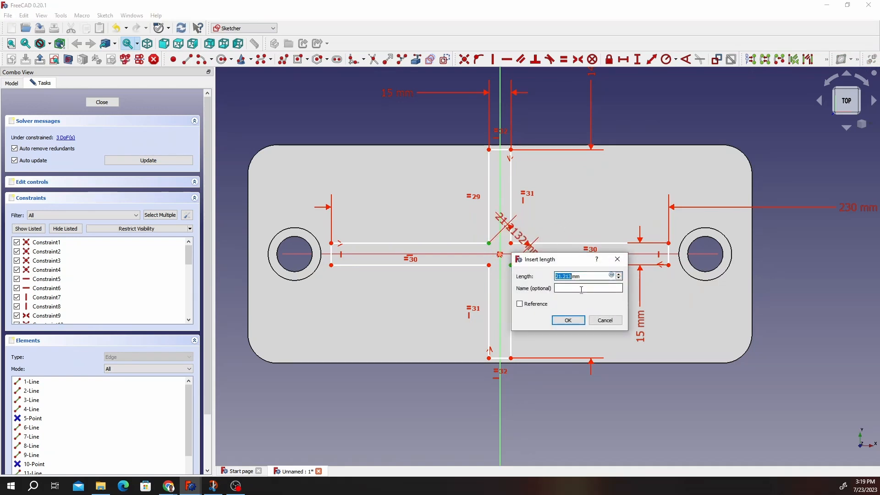
{"action": "left_click", "coordinate": [579, 320]}
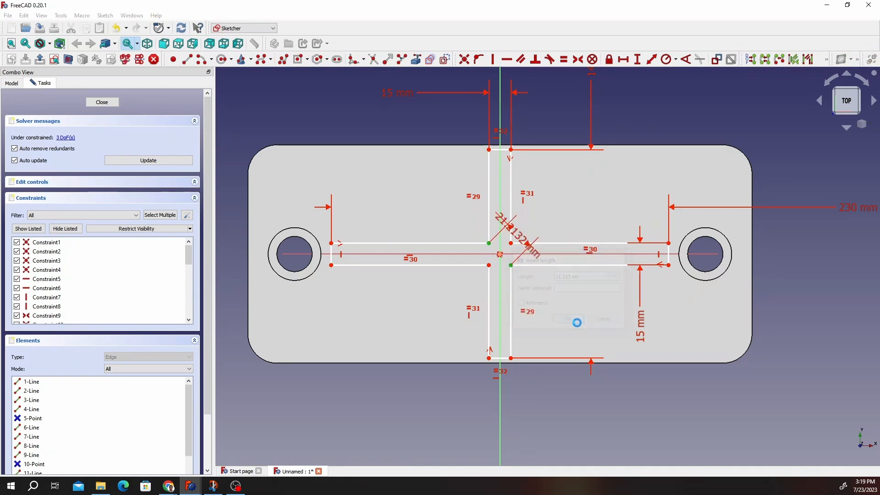
Constrain the lower-left to upper-right inner corner distance to 21.213 mm and move both diagonal dimension labels away from the cross's centre.
{"action": "left_click", "coordinate": [490, 265]}
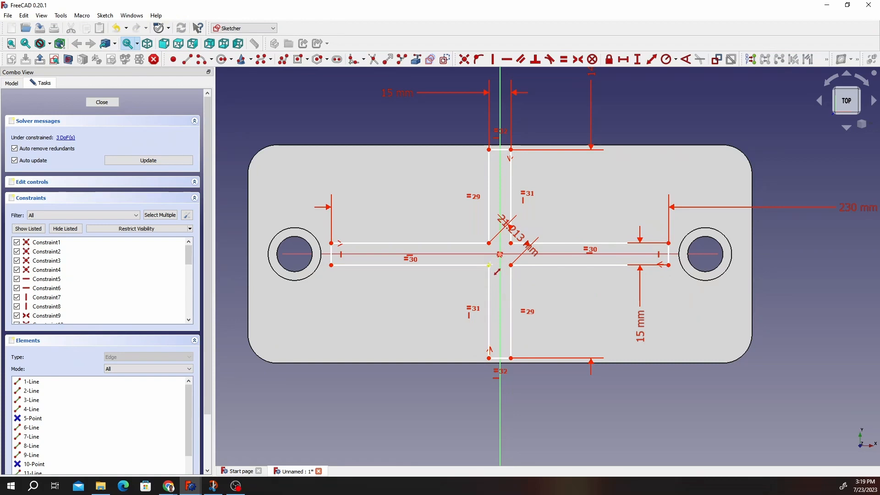
{"action": "left_click", "coordinate": [512, 244]}
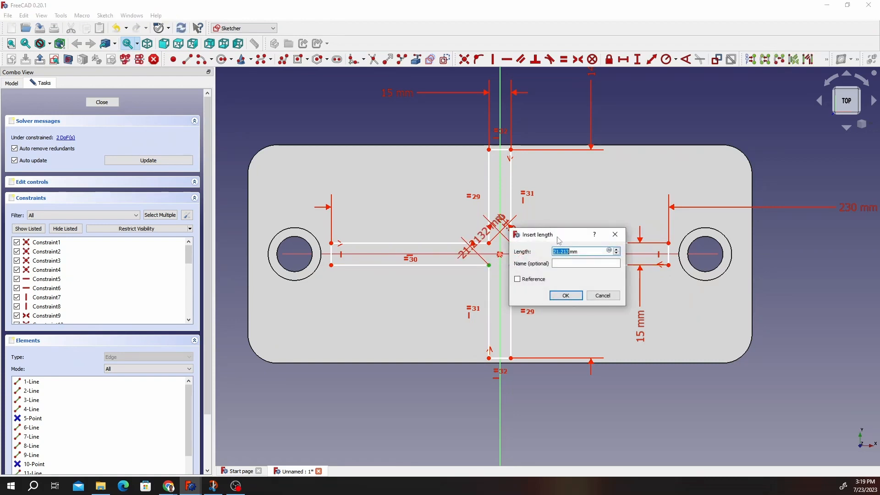
{"action": "left_click", "coordinate": [565, 295]}
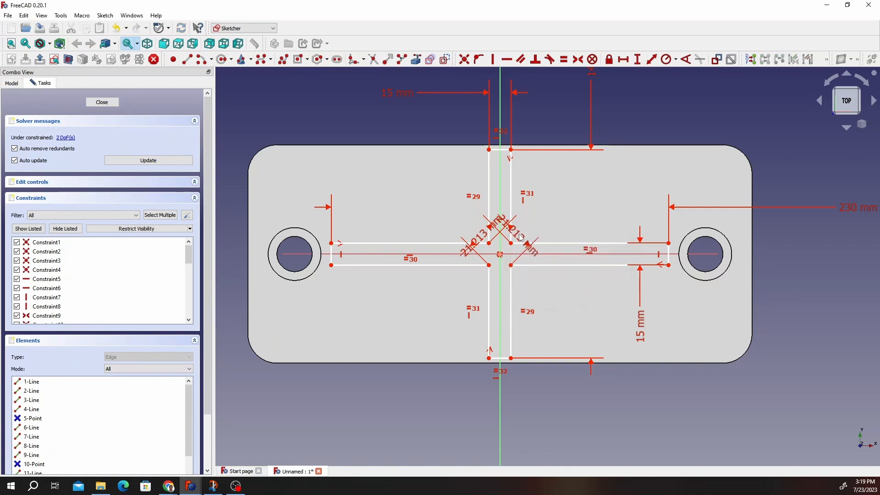
{"action": "left_click_drag", "start_coordinate": [521, 236], "coordinate": [615, 208]}
{"action": "left_click_drag", "start_coordinate": [483, 241], "coordinate": [418, 309]}
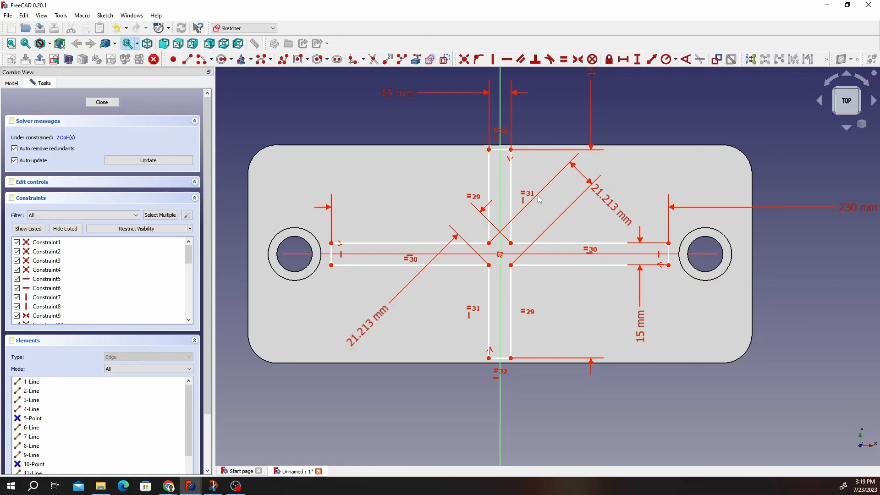
Select the sketch's under-constrained points and try to add a horizontal distance constraint with the right arm's lower edge also selected.
{"action": "left_click", "coordinate": [752, 68]}
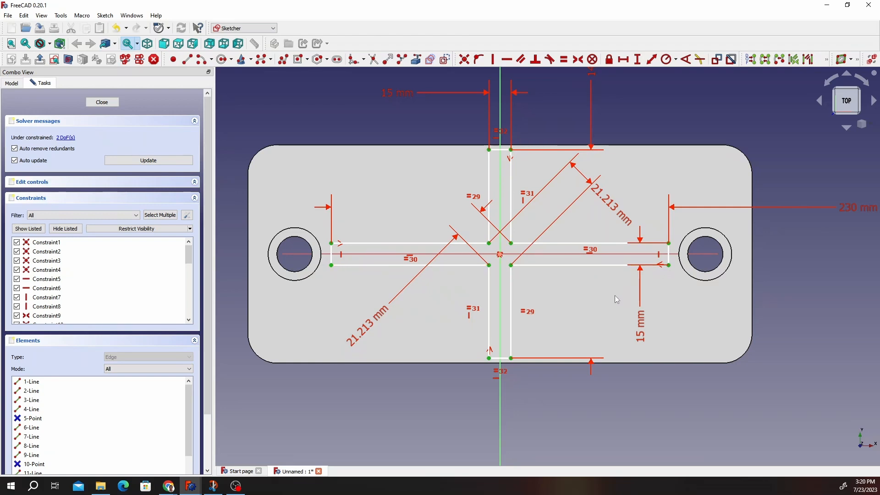
{"action": "left_click", "coordinate": [590, 265]}
{"action": "left_click", "coordinate": [623, 65]}
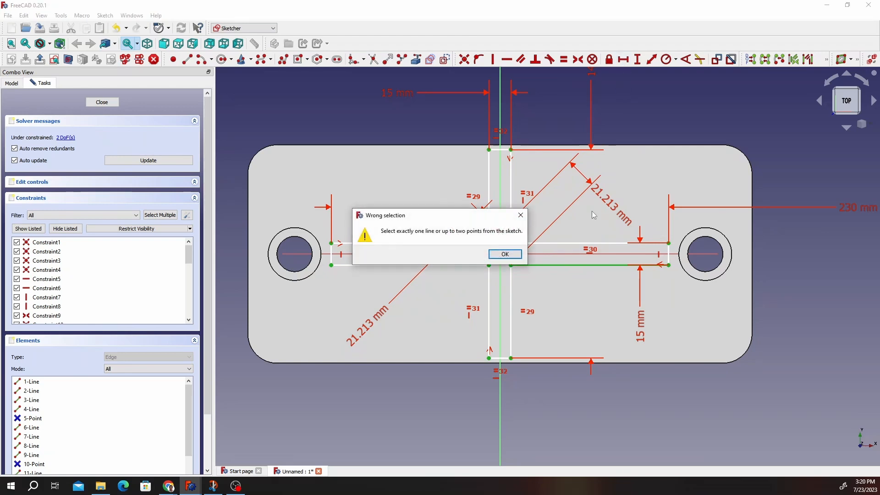
{"action": "left_click", "coordinate": [508, 255]}
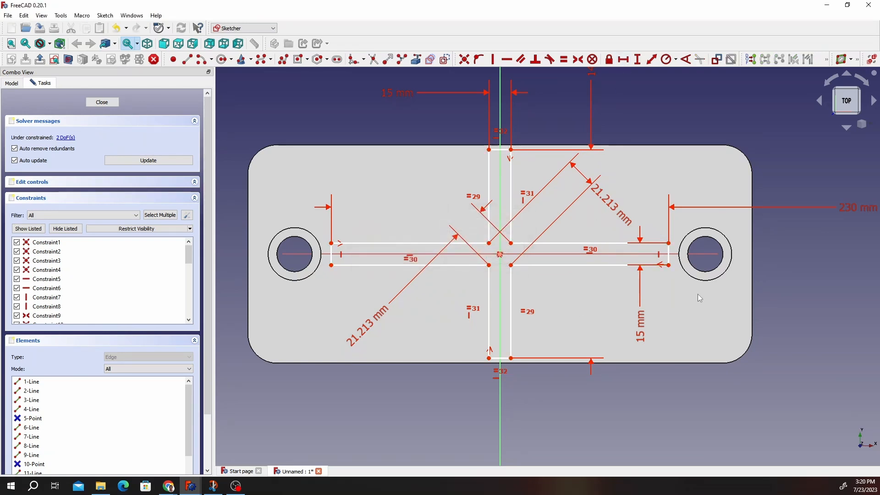
Constrain the right arm's lower edge to a 107.5 mm horizontal length and move the dimension label below the arm.
{"action": "left_click", "coordinate": [621, 265]}
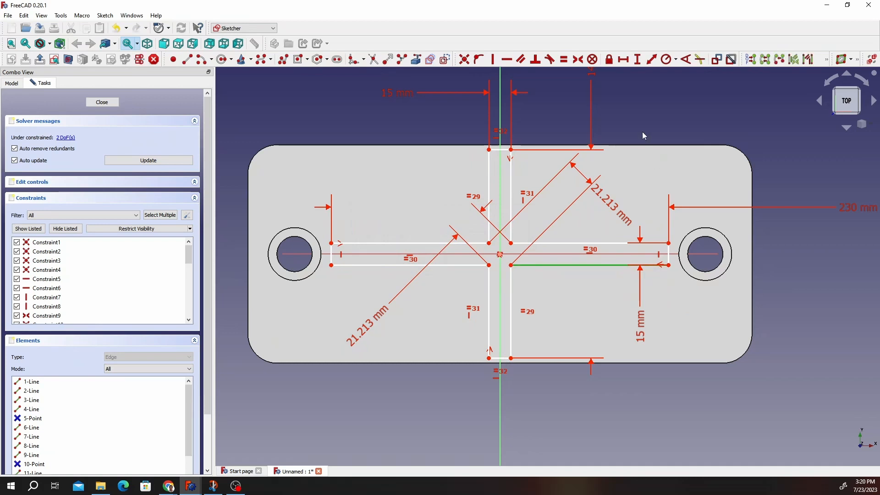
{"action": "left_click", "coordinate": [624, 59]}
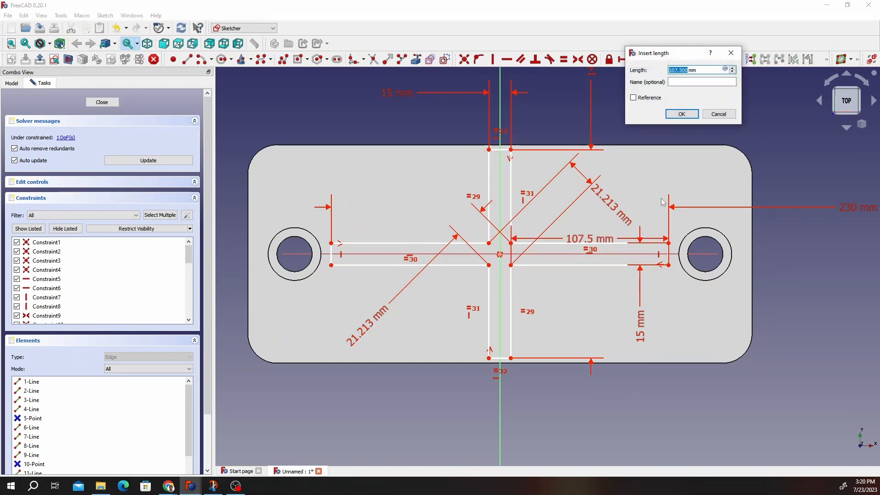
{"action": "left_click", "coordinate": [694, 114]}
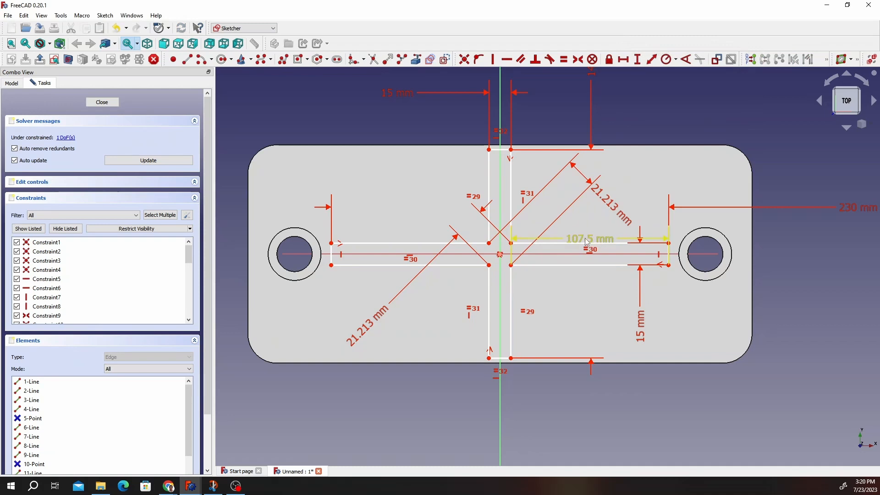
{"action": "left_click_drag", "start_coordinate": [590, 239], "coordinate": [618, 301]}
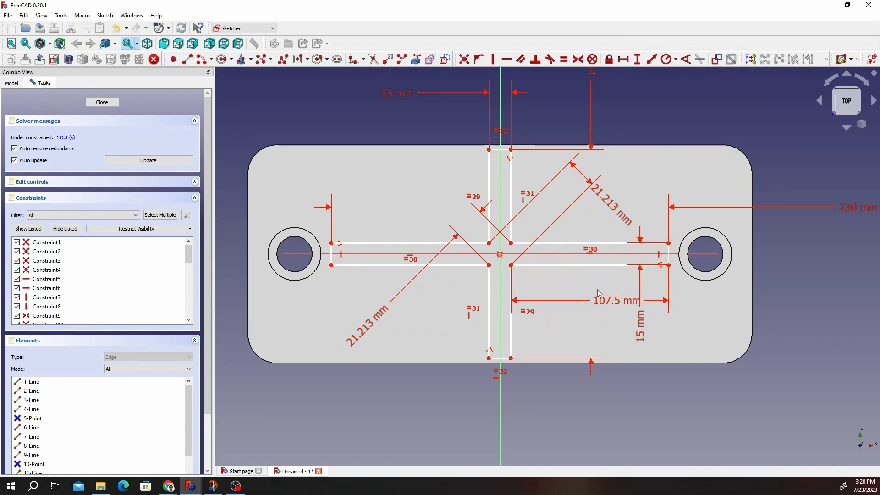
Try to make the right arm's lower edge equal to the left arm's upper edge, and select the under-constrained points.
{"action": "left_click", "coordinate": [576, 265]}
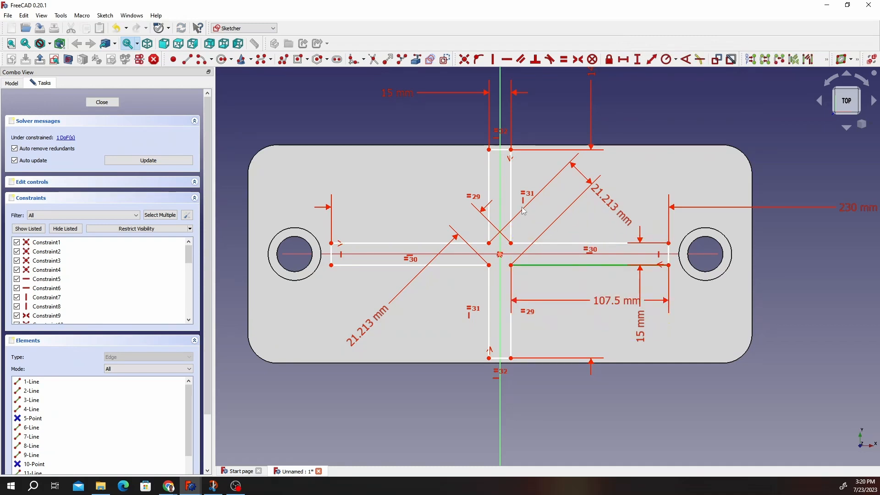
{"action": "left_click", "coordinate": [425, 243]}
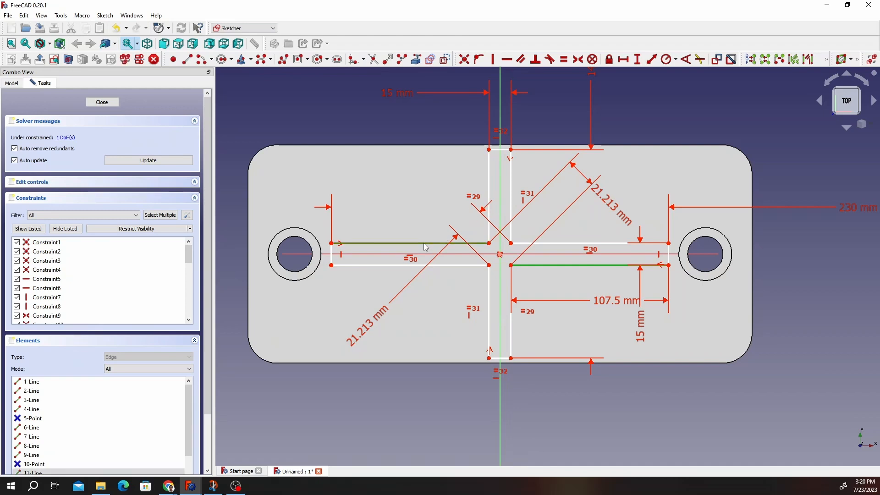
{"action": "left_click", "coordinate": [566, 64]}
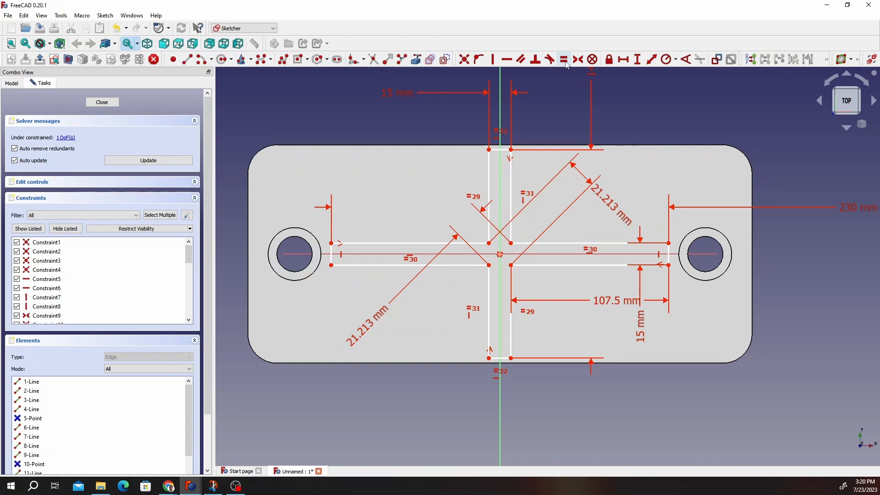
{"action": "left_click", "coordinate": [751, 59]}
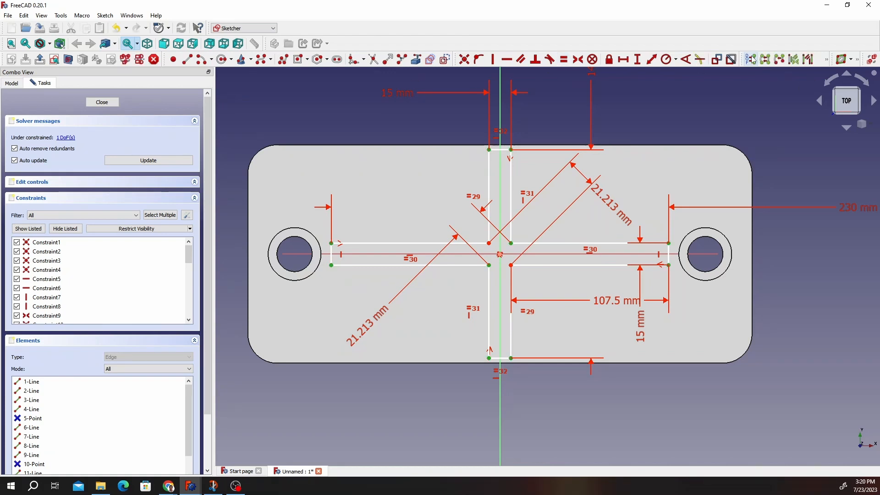
Constrain the right arm's upper edge to a 107.5 mm horizontal length and move its dimension label clear of the cross.
{"action": "left_click", "coordinate": [590, 243]}
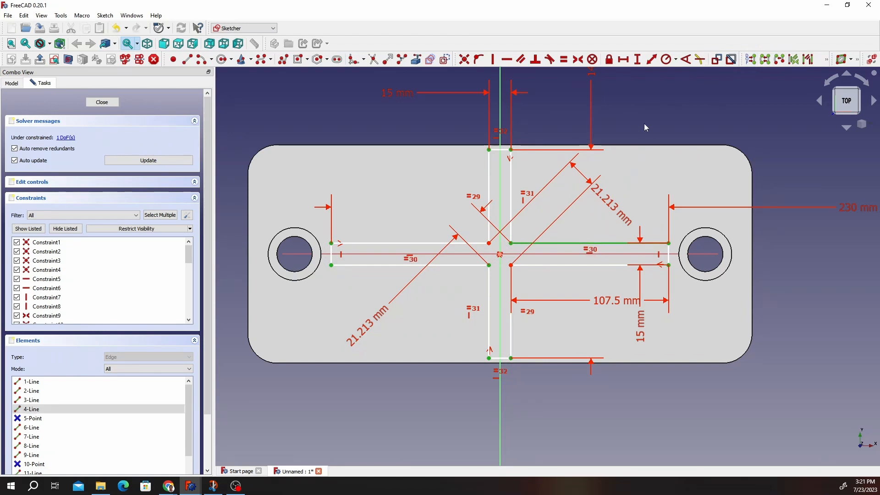
{"action": "left_click", "coordinate": [626, 60]}
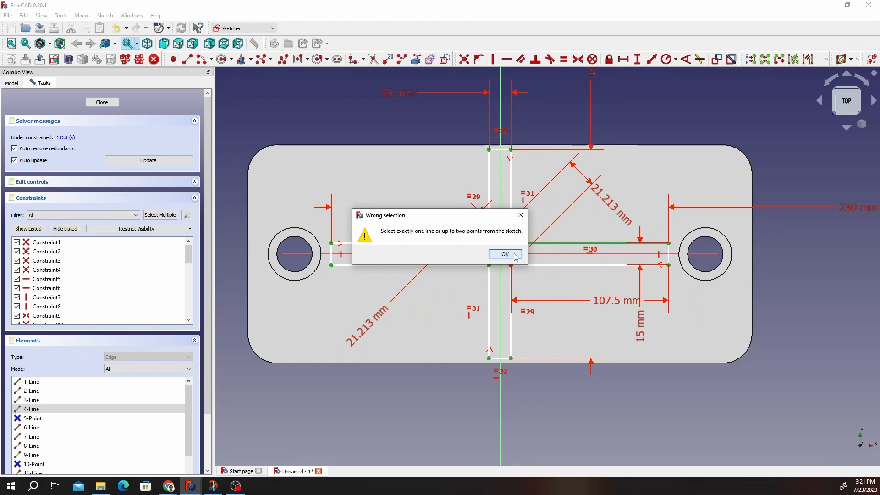
{"action": "key", "text": "Return"}
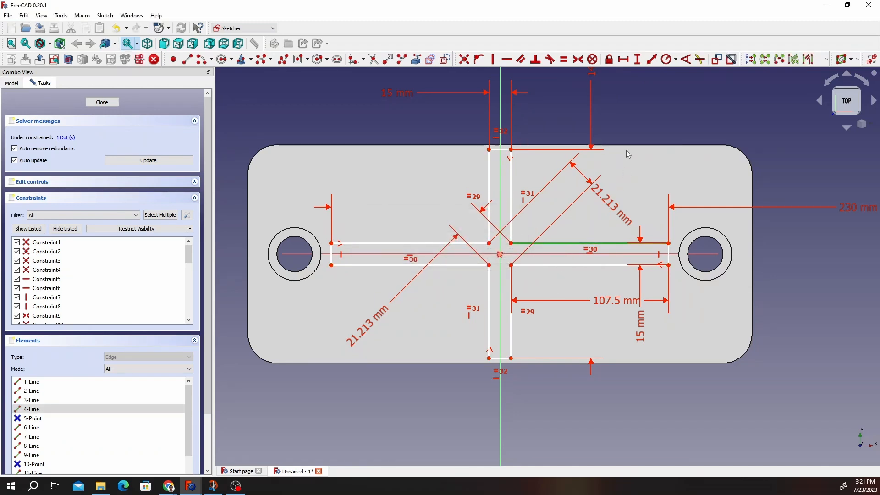
{"action": "left_click", "coordinate": [624, 60]}
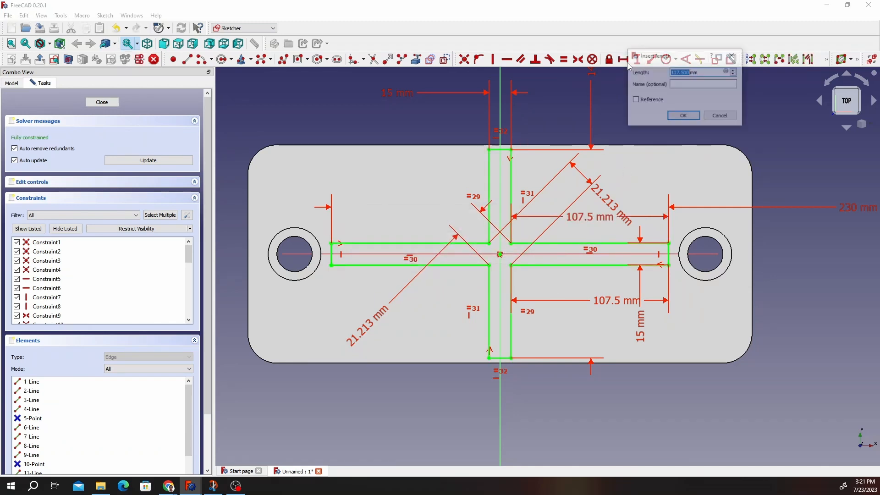
{"action": "left_click", "coordinate": [684, 116]}
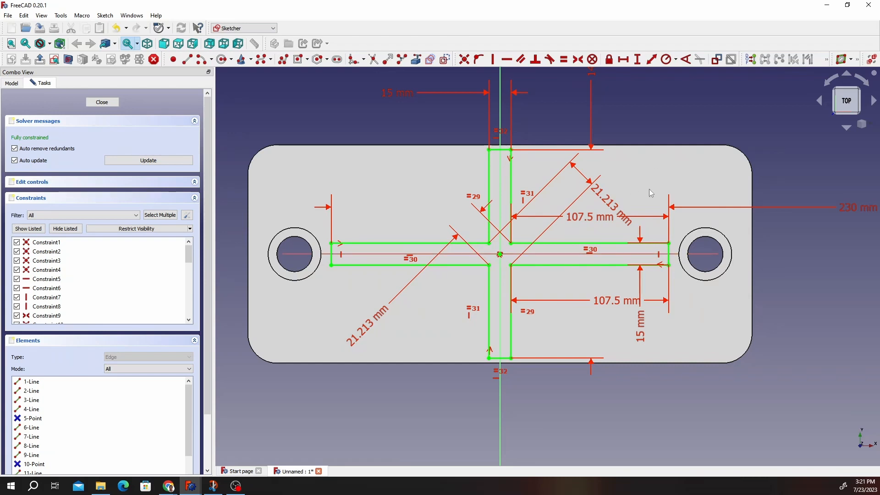
{"action": "left_click_drag", "start_coordinate": [596, 222], "coordinate": [716, 165]}
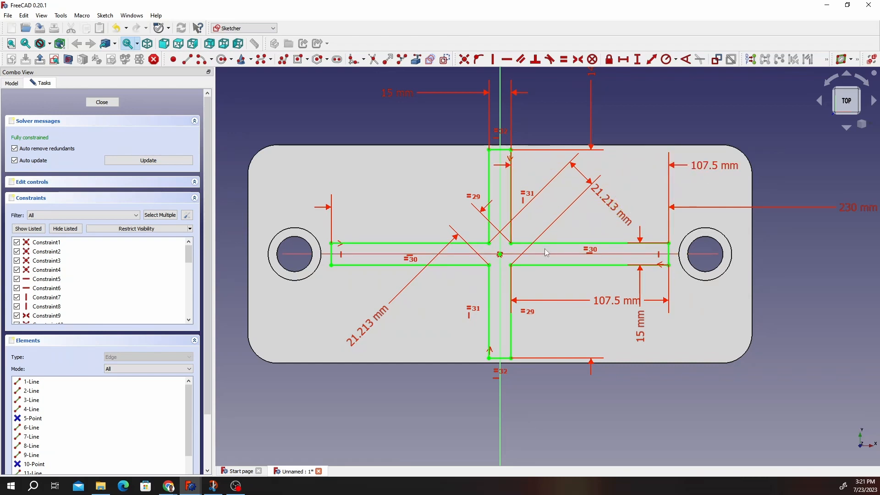
Close the cross sketch and start a new sketch on the plate's top face.
{"action": "scroll", "coordinate": [545, 249], "scroll_direction": "down", "scroll_amount": 1}
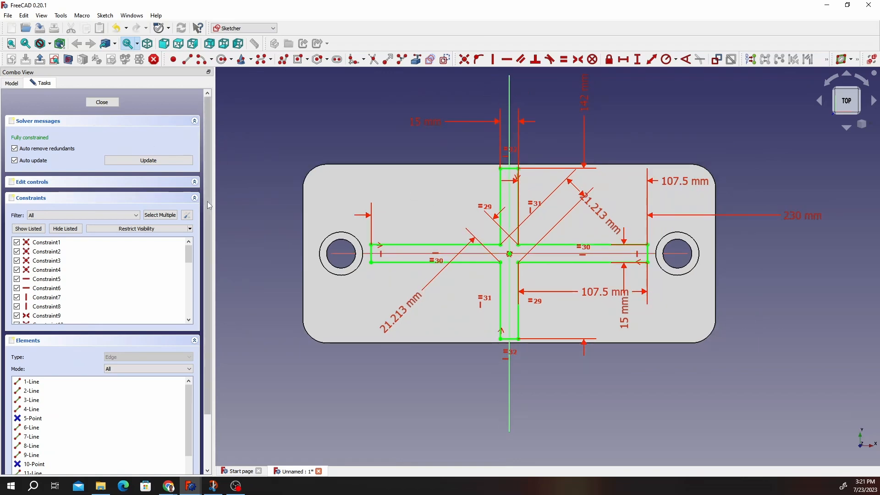
{"action": "left_click", "coordinate": [112, 103]}
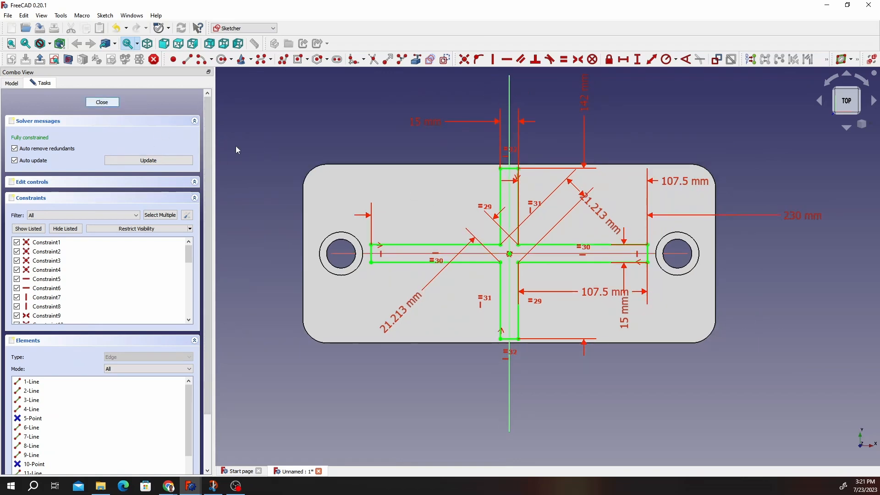
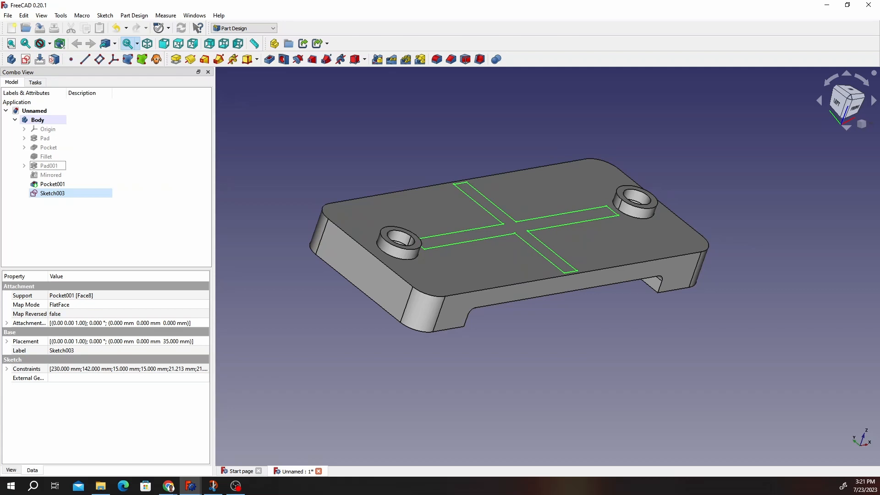
{"action": "left_click", "coordinate": [518, 227]}
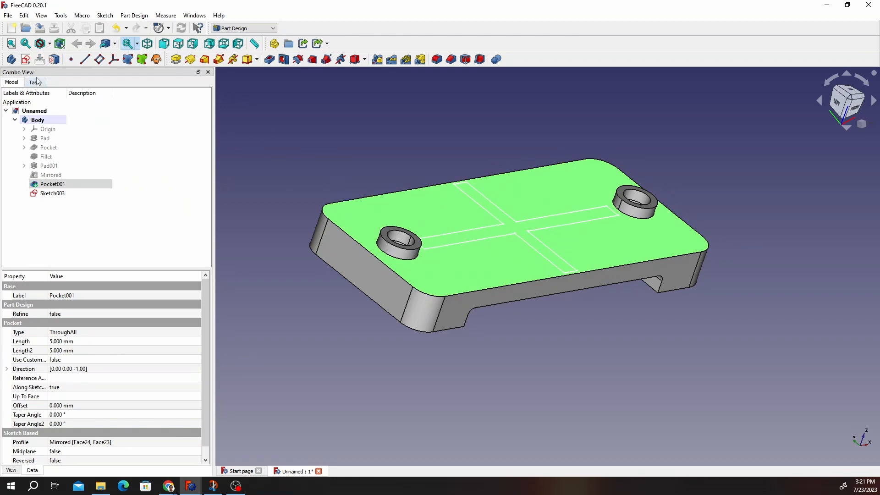
{"action": "left_click", "coordinate": [25, 59]}
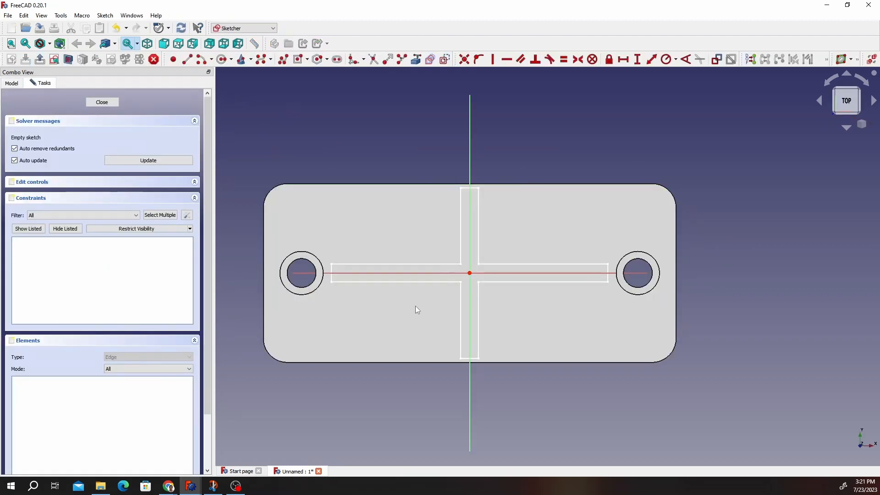
Draw two overlapping rectangles centred on the origin, a wide one about 134 mm across and a tall one about 49 by 105 mm.
{"action": "scroll", "coordinate": [415, 306], "scroll_direction": "up", "scroll_amount": 3}
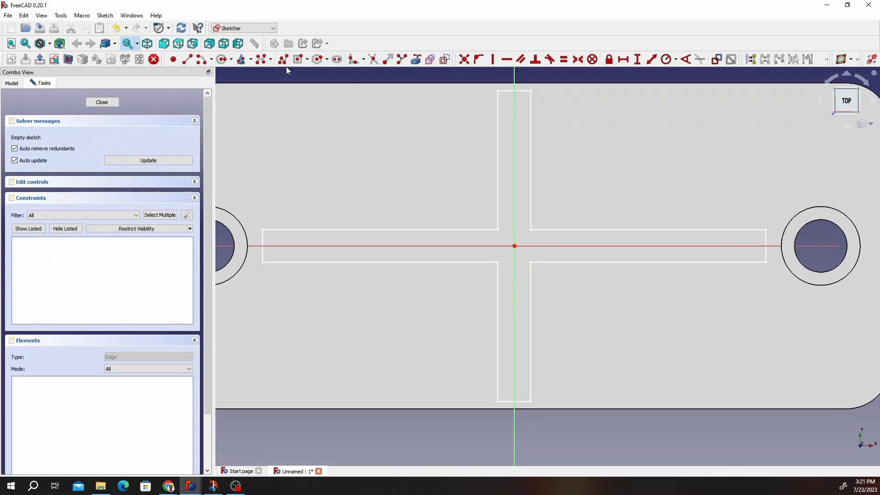
{"action": "left_click", "coordinate": [299, 59]}
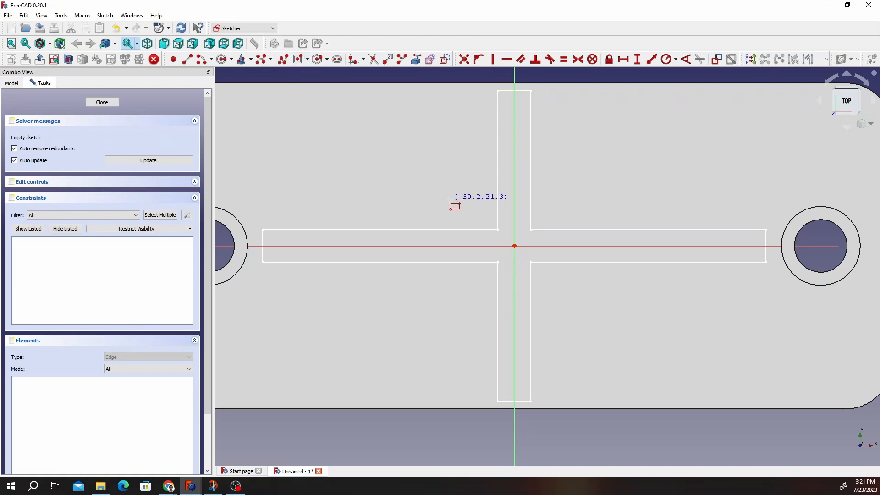
{"action": "left_click", "coordinate": [515, 247]}
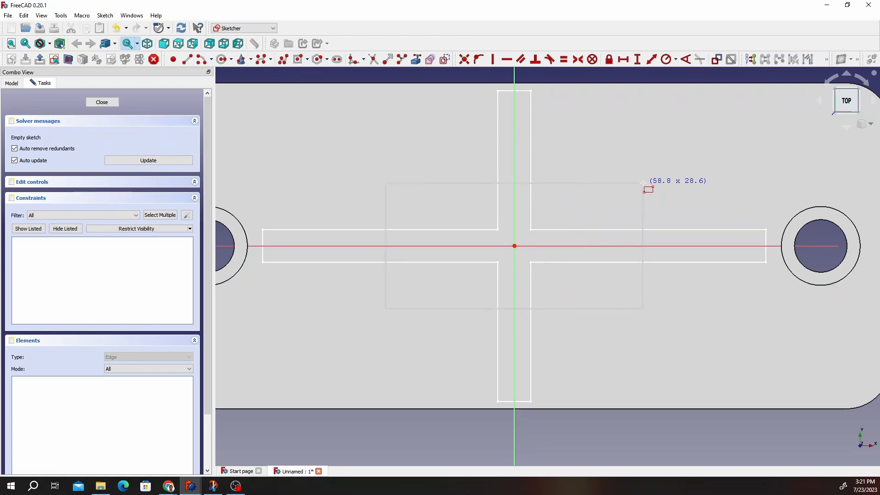
{"action": "left_click", "coordinate": [661, 198]}
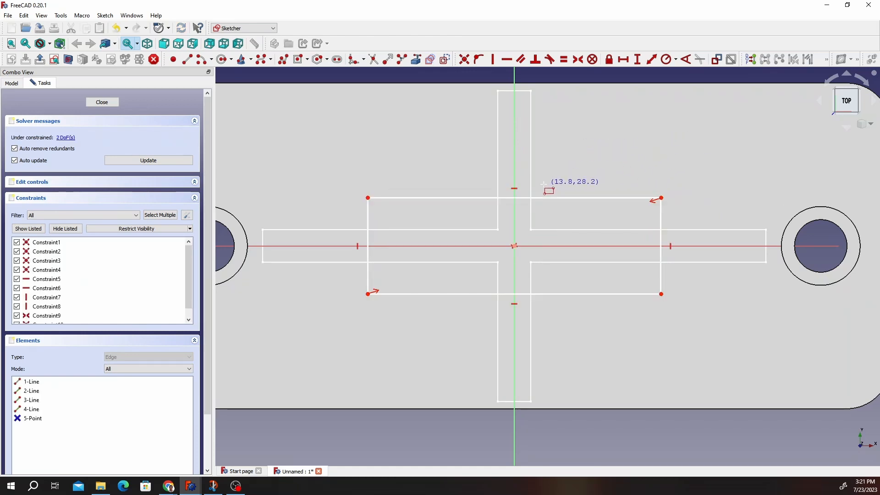
{"action": "left_click", "coordinate": [514, 246]}
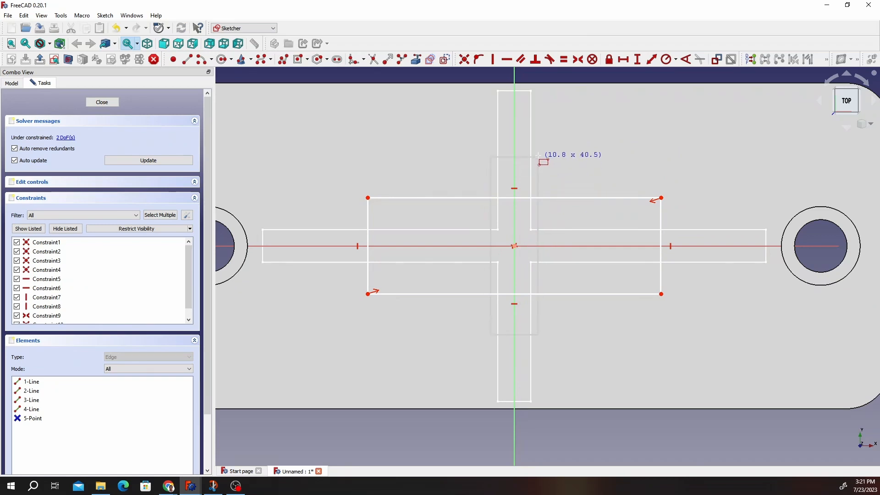
{"action": "left_click", "coordinate": [568, 131]}
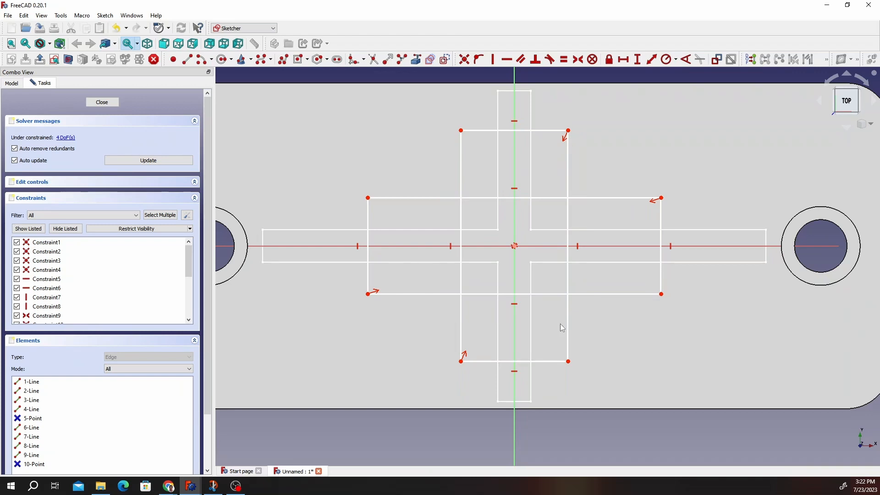
Add a 105 mm horizontal length constraint to the wide rectangle's upper edge.
{"action": "left_click", "coordinate": [623, 59]}
{"action": "left_click", "coordinate": [617, 198]}
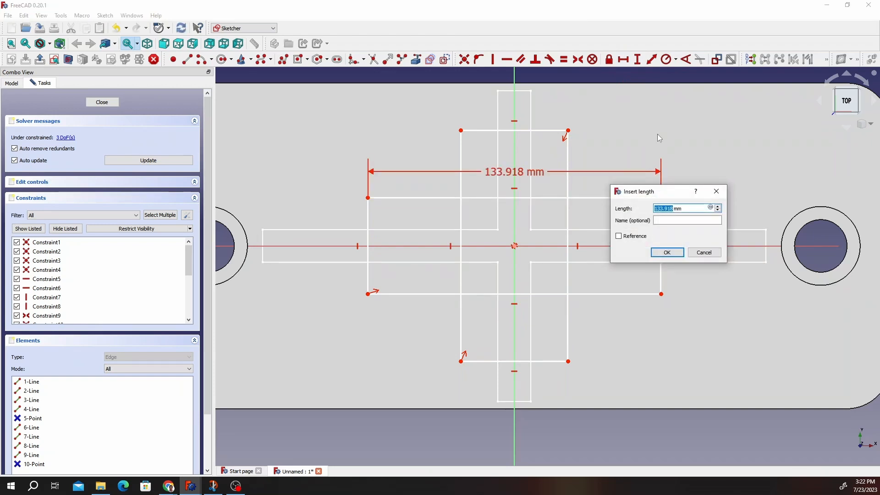
{"action": "type", "text": "105"}
{"action": "left_click", "coordinate": [669, 252]}
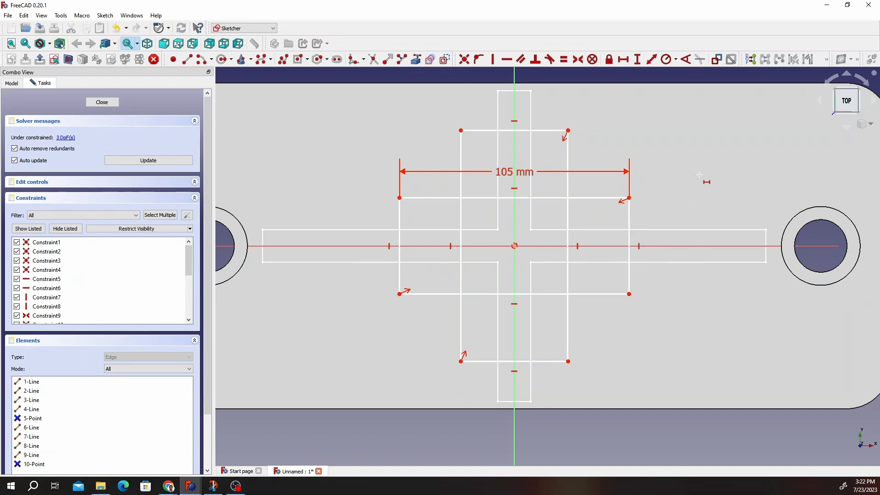
Add a 65 mm vertical length constraint to the tall rectangle's left edge.
{"action": "left_click", "coordinate": [637, 59]}
{"action": "left_click", "coordinate": [461, 213]}
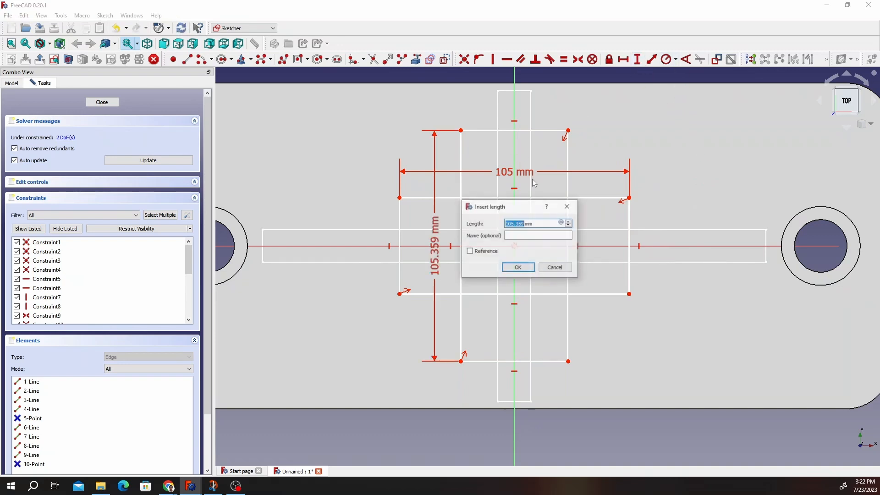
{"action": "type", "text": "105"}
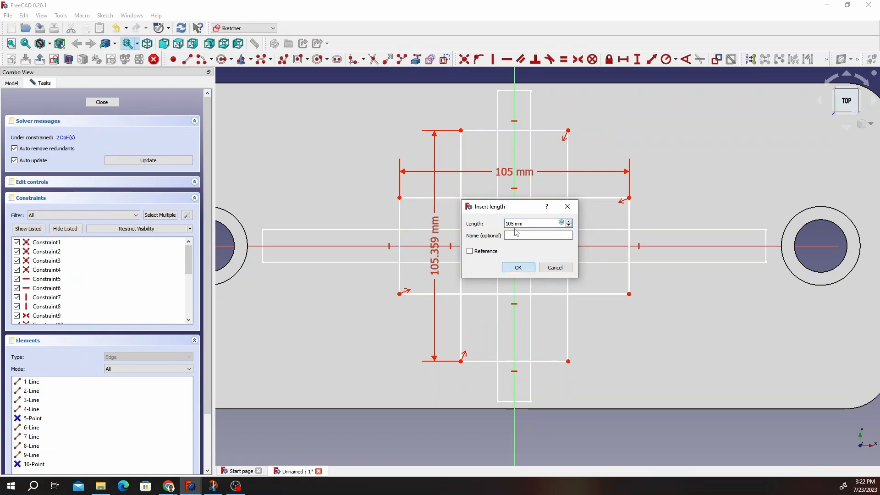
{"action": "left_click_drag", "start_coordinate": [515, 223], "coordinate": [494, 224]}
{"action": "type", "text": "65"}
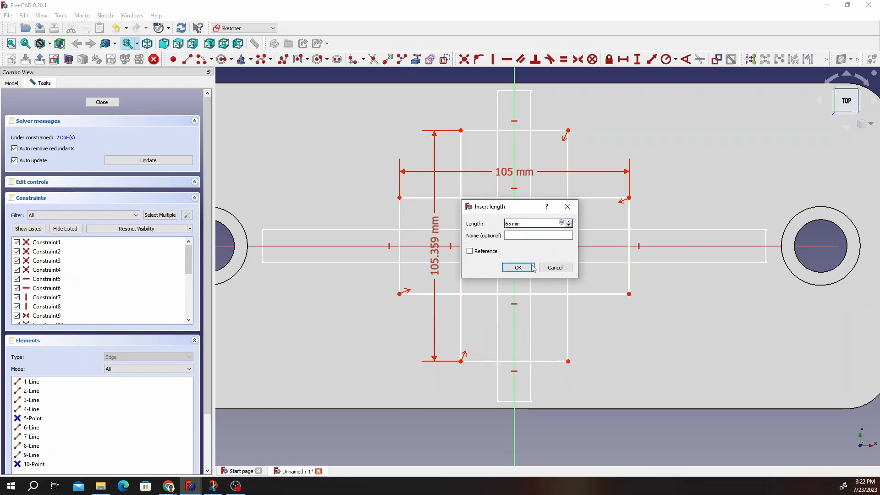
{"action": "left_click", "coordinate": [519, 267]}
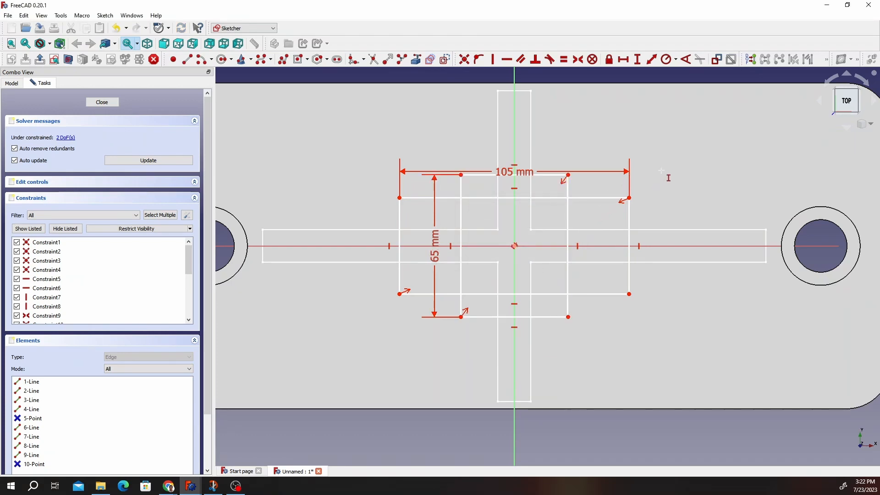
Constrain the tall rectangle's upper edge to a 15 mm horizontal length.
{"action": "left_click", "coordinate": [624, 60]}
{"action": "key", "text": "Escape"}
{"action": "left_click", "coordinate": [550, 176]}
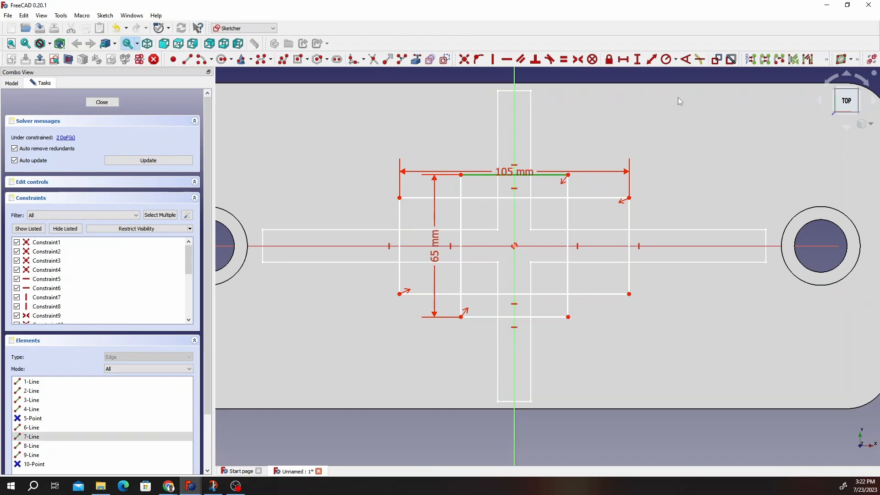
{"action": "left_click", "coordinate": [623, 60]}
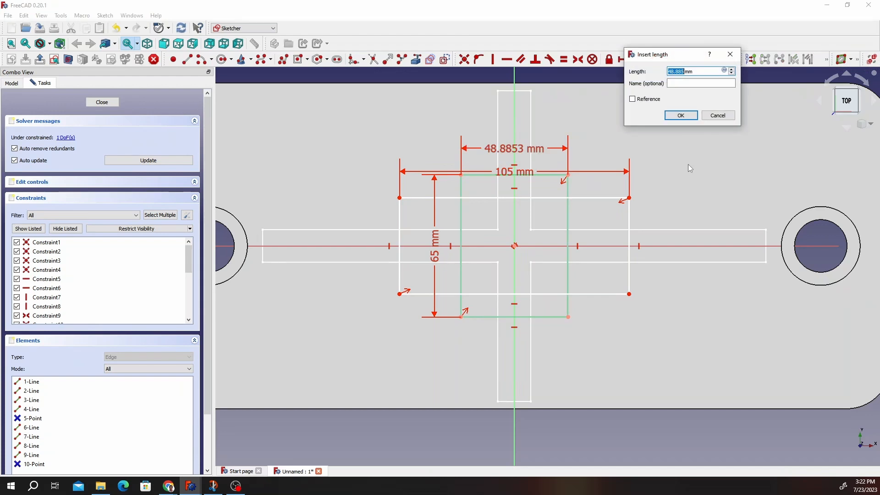
{"action": "type", "text": "15"}
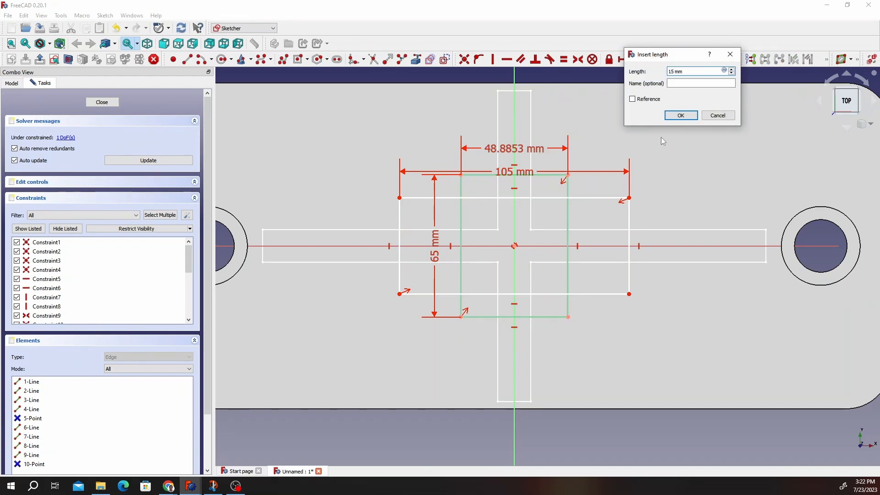
{"action": "left_click", "coordinate": [679, 115]}
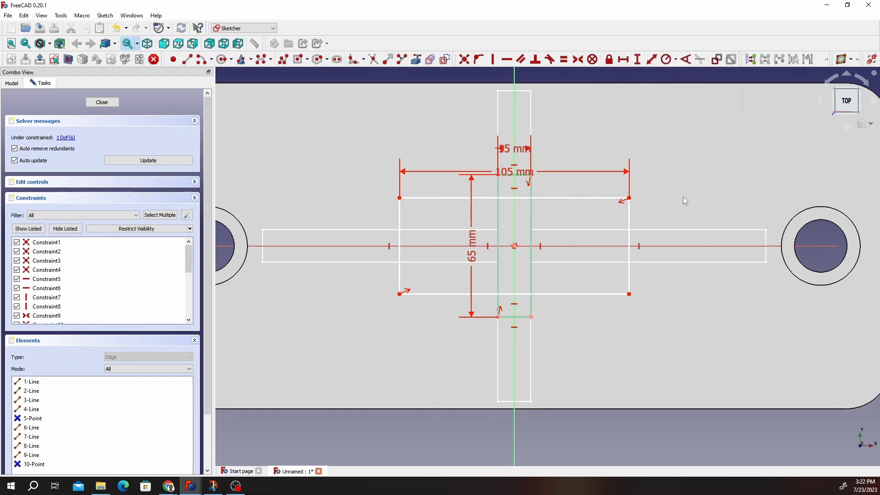
Add a 15 mm vertical length constraint to the wide rectangle's right edge.
{"action": "left_click", "coordinate": [637, 59]}
{"action": "left_click", "coordinate": [629, 236]}
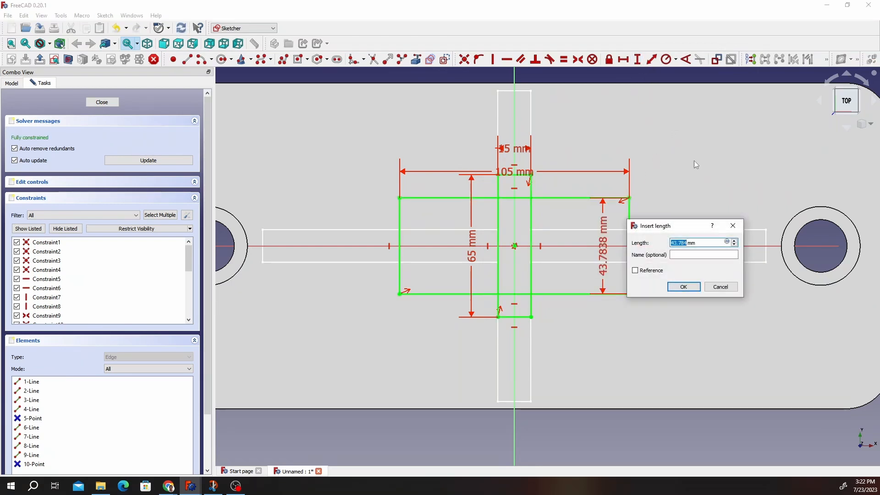
{"action": "type", "text": "15"}
{"action": "left_click", "coordinate": [685, 287]}
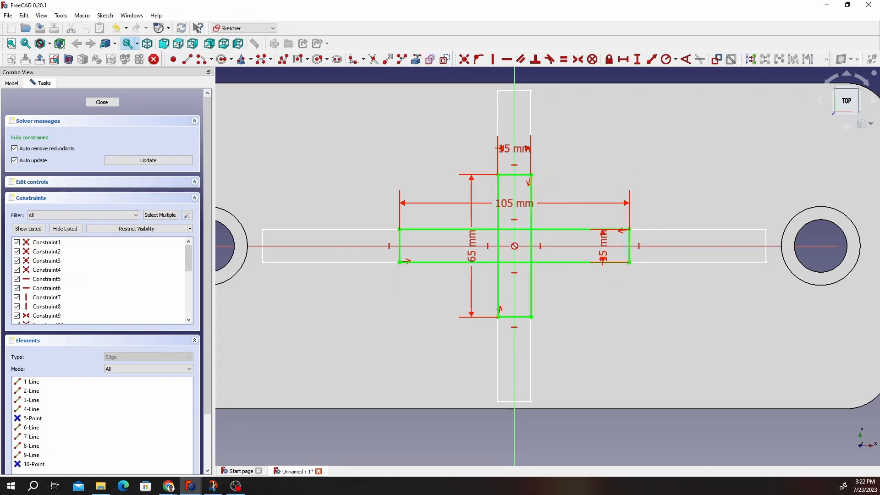
Move the 15 mm, 105 mm and 65 mm dimension labels away from the crossing of the two rectangles.
{"action": "scroll", "coordinate": [497, 201], "scroll_direction": "up", "scroll_amount": 4}
{"action": "scroll", "coordinate": [517, 146], "scroll_direction": "down", "scroll_amount": 2}
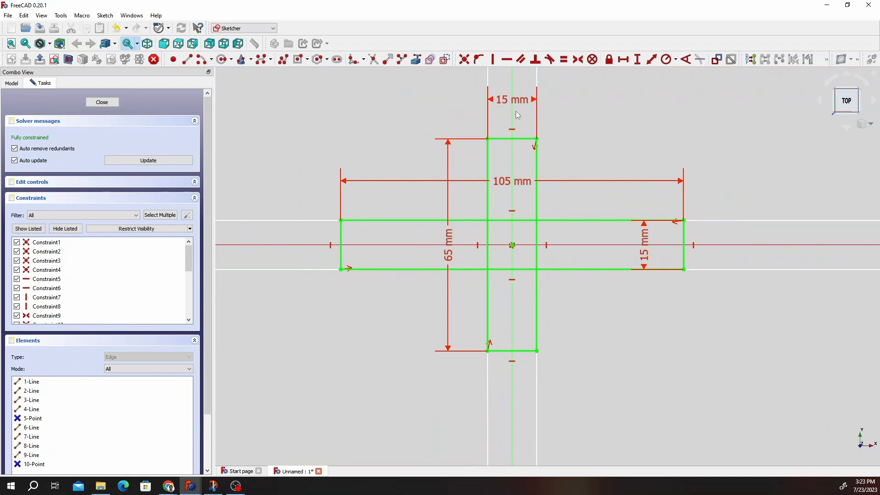
{"action": "left_click_drag", "start_coordinate": [517, 112], "coordinate": [723, 108]}
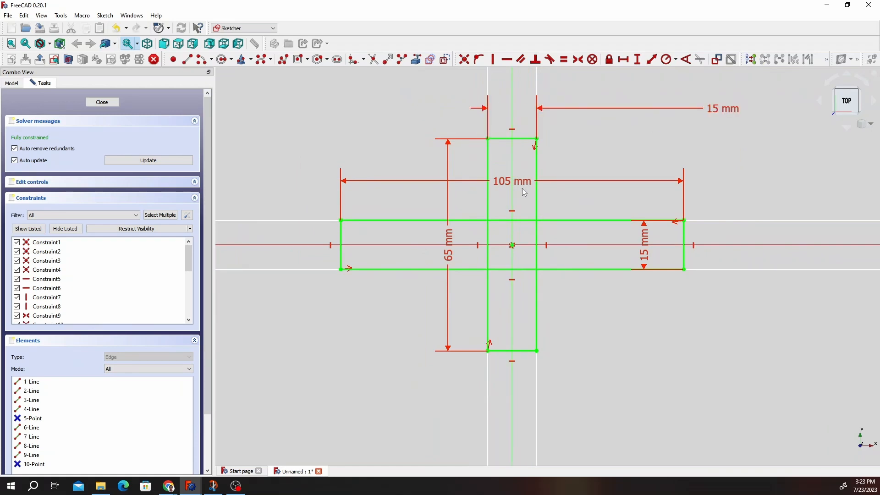
{"action": "left_click_drag", "start_coordinate": [524, 189], "coordinate": [652, 178]}
{"action": "left_click_drag", "start_coordinate": [645, 259], "coordinate": [650, 379]}
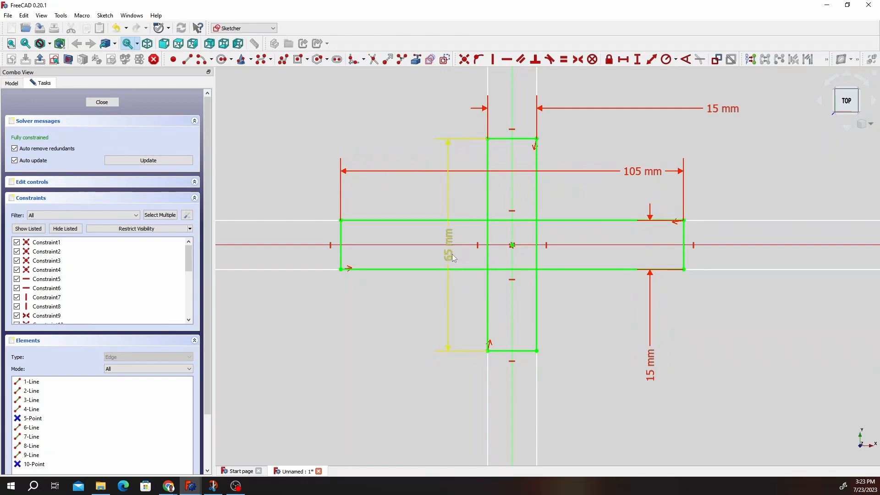
{"action": "left_click_drag", "start_coordinate": [449, 254], "coordinate": [411, 321]}
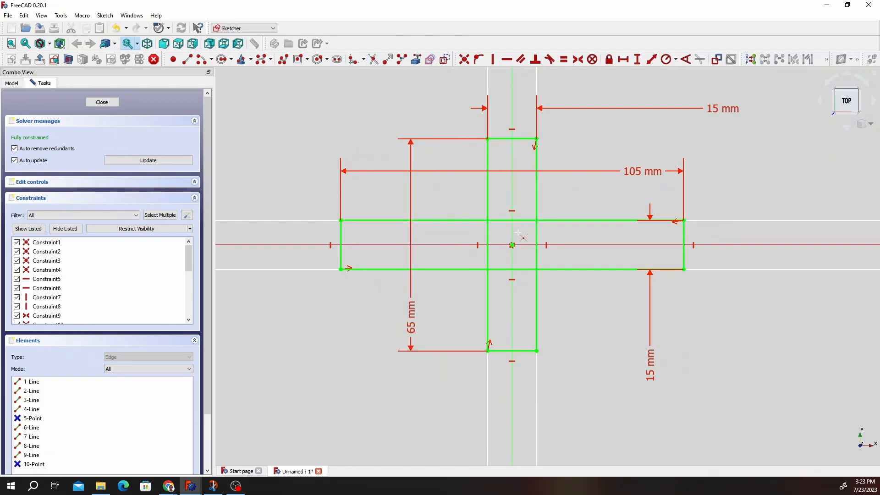
Trim the four inner segments where the two rectangles cross, leaving a single cross outline.
{"action": "left_click", "coordinate": [505, 224]}
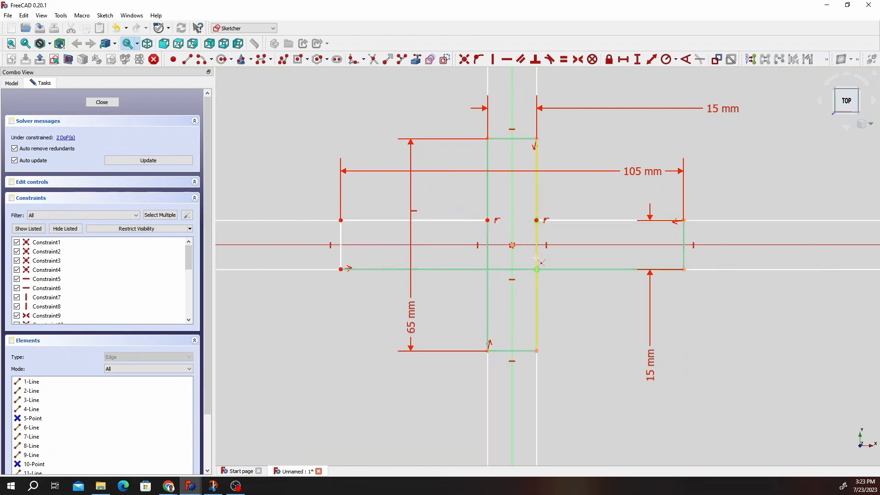
{"action": "left_click", "coordinate": [536, 259]}
{"action": "left_click", "coordinate": [488, 248]}
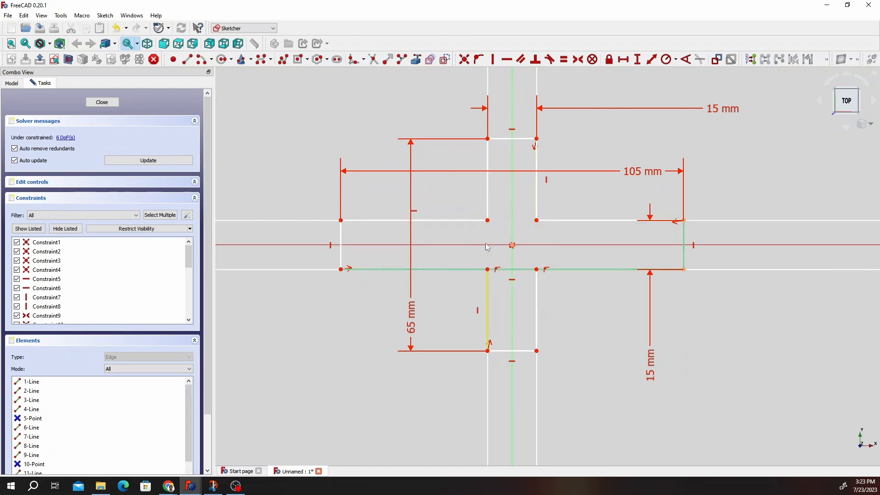
{"action": "left_click", "coordinate": [506, 270]}
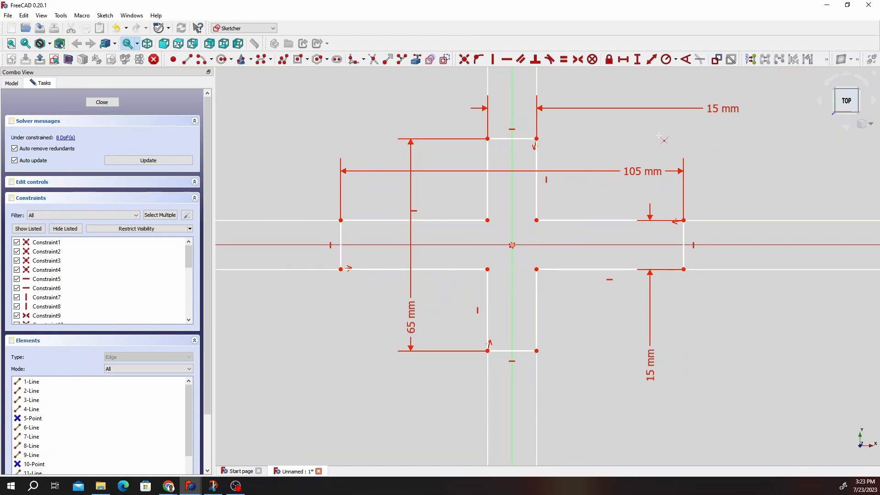
Apply an equal-length constraint to the four long vertical edges of the cross's upper and lower arms.
{"action": "left_click", "coordinate": [488, 200]}
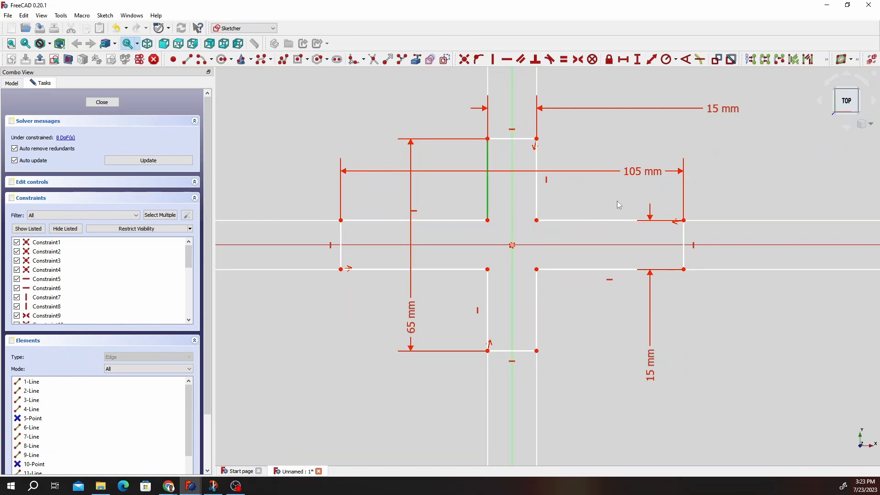
{"action": "left_click", "coordinate": [537, 195]}
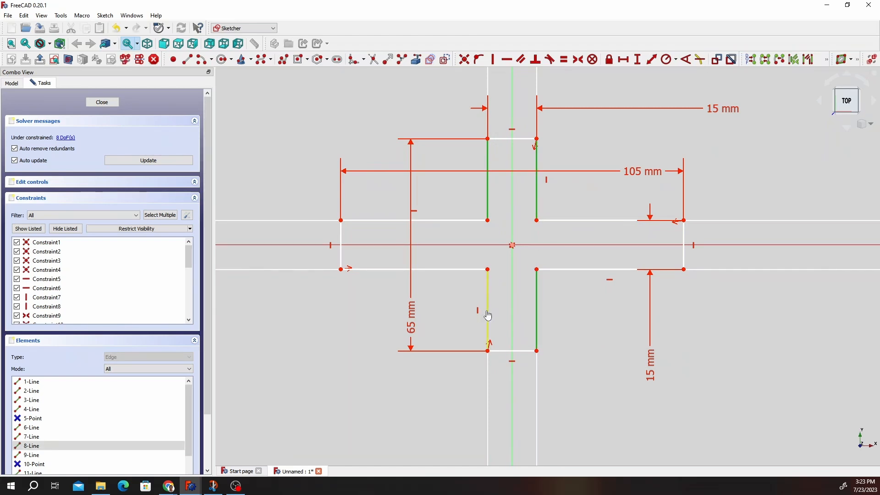
{"action": "left_click", "coordinate": [488, 310]}
{"action": "left_click", "coordinate": [564, 59]}
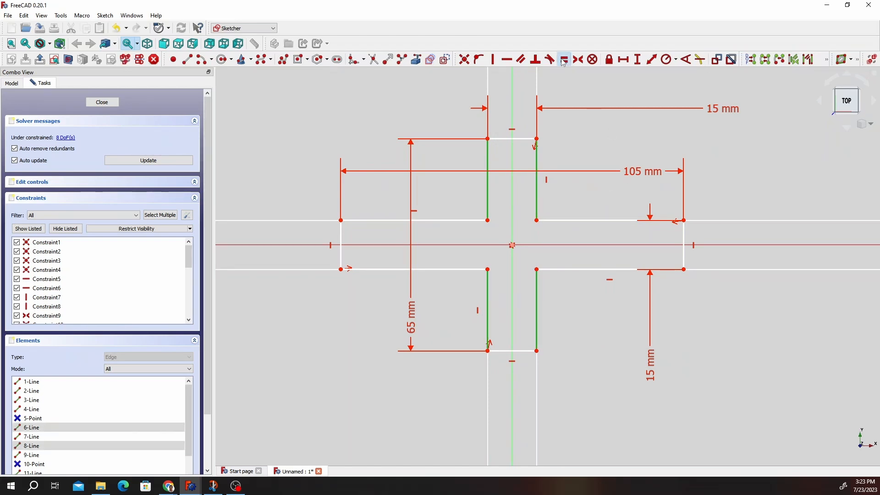
Apply an equal-length constraint to the four long horizontal edges of the cross's left and right arms.
{"action": "left_click", "coordinate": [439, 221]}
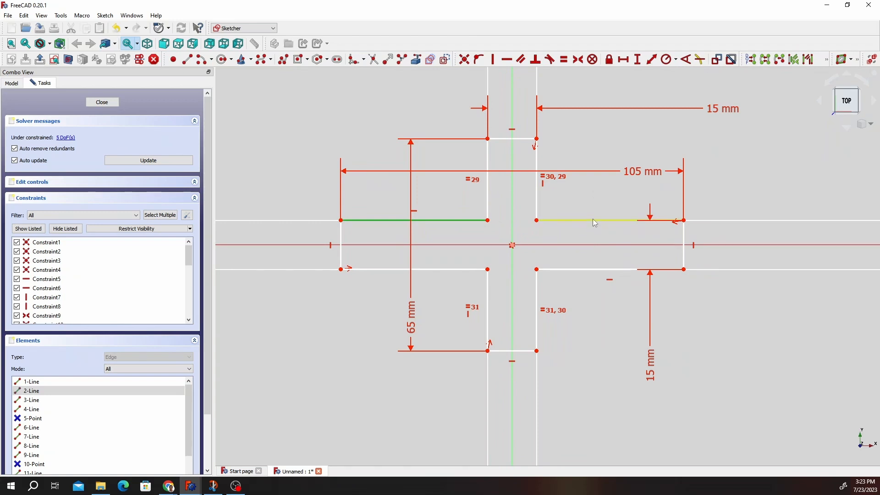
{"action": "left_click", "coordinate": [593, 220]}
{"action": "left_click", "coordinate": [599, 269]}
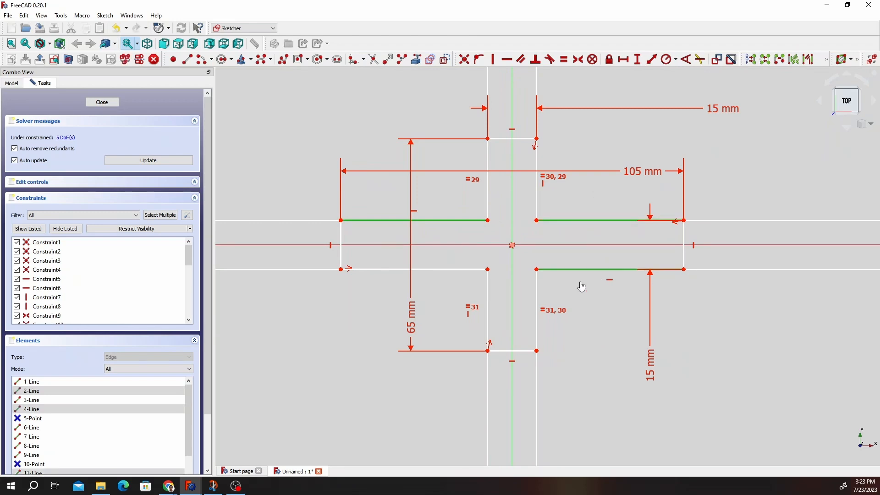
{"action": "left_click", "coordinate": [459, 271]}
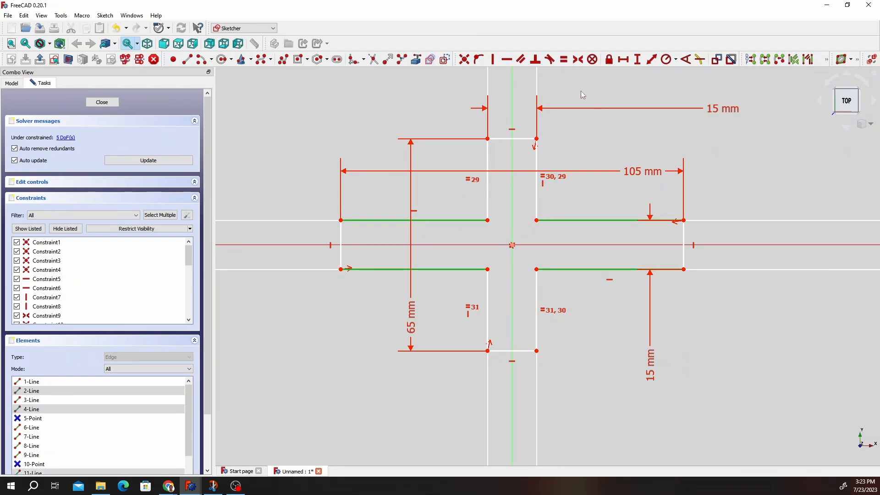
{"action": "left_click", "coordinate": [564, 61]}
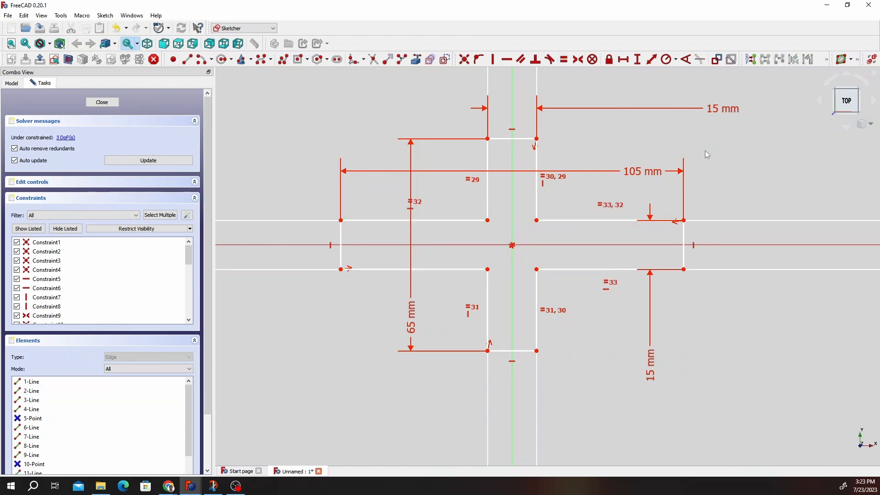
Add a 45 mm horizontal length constraint to the right arm's lower edge and place its label below the cross.
{"action": "right_click", "coordinate": [776, 355]}
{"action": "left_click", "coordinate": [722, 313]}
{"action": "left_click", "coordinate": [624, 59]}
{"action": "left_click", "coordinate": [587, 270]}
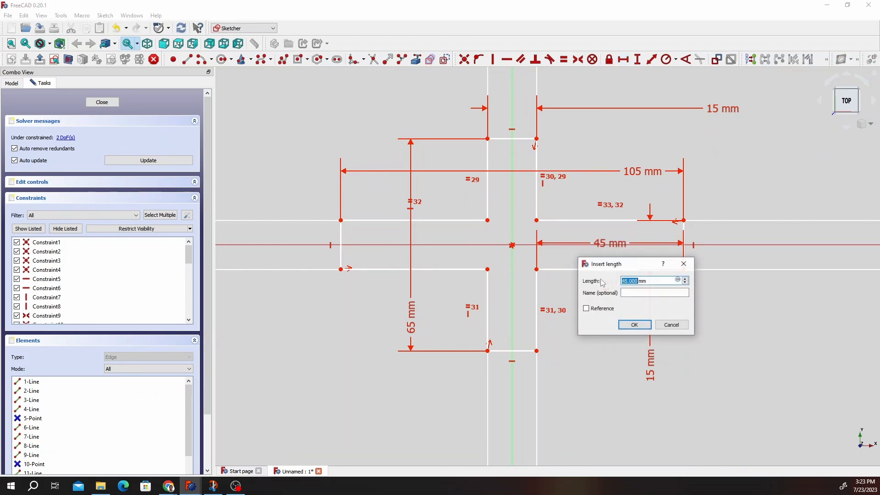
{"action": "left_click", "coordinate": [635, 324]}
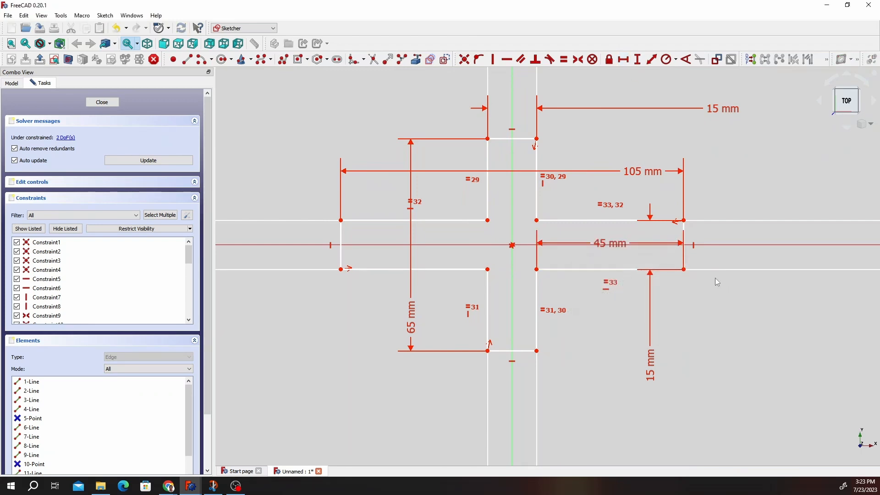
{"action": "left_click_drag", "start_coordinate": [622, 248], "coordinate": [731, 416]}
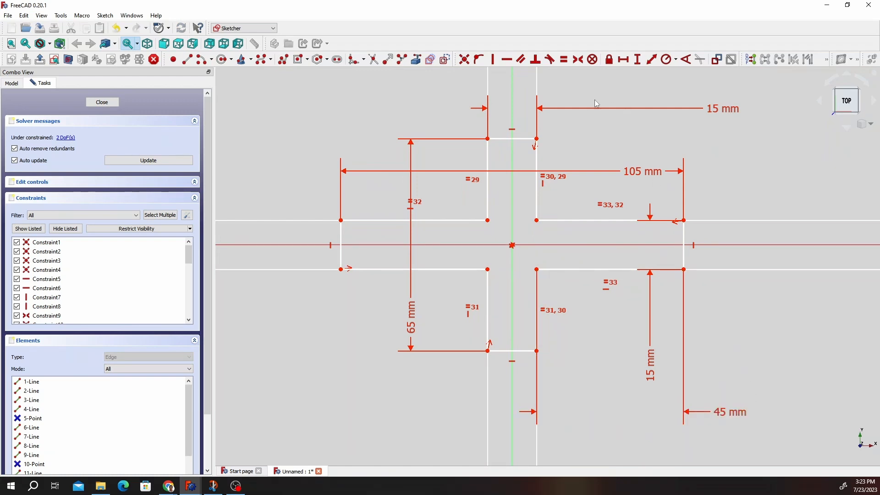
Add a 25 mm vertical length constraint to the upper arm's right edge and place its label beyond the right arm.
{"action": "left_click", "coordinate": [637, 59]}
{"action": "left_click", "coordinate": [536, 156]}
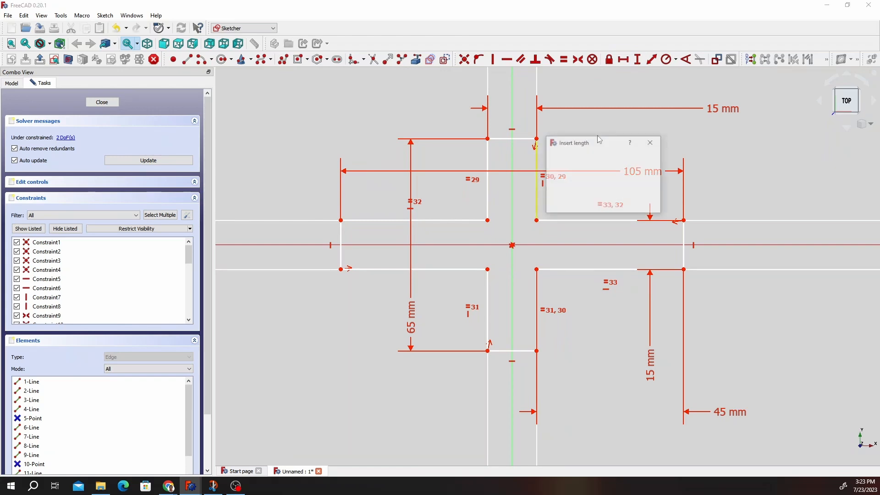
{"action": "type", "text": "25"}
{"action": "left_click", "coordinate": [599, 203]}
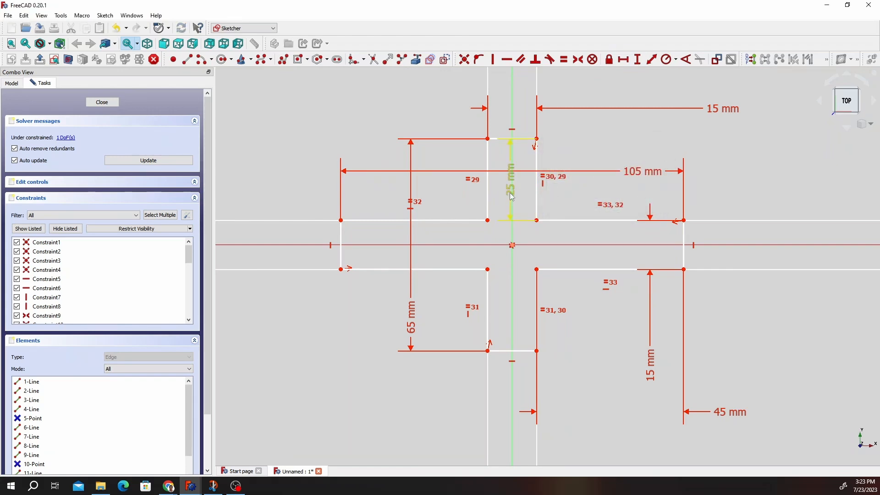
{"action": "left_click_drag", "start_coordinate": [511, 196], "coordinate": [800, 327]}
Make the end edges of the left and right arms equal in length and close the sketch.
{"action": "left_click", "coordinate": [684, 254]}
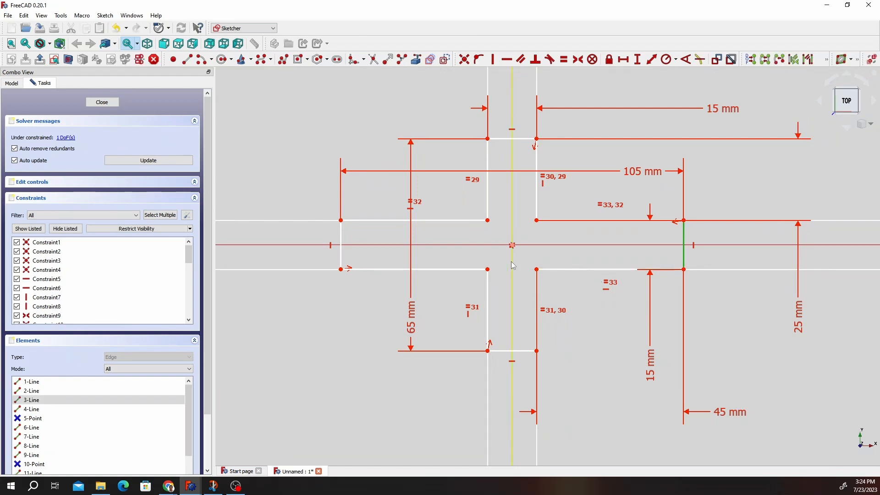
{"action": "left_click", "coordinate": [342, 256]}
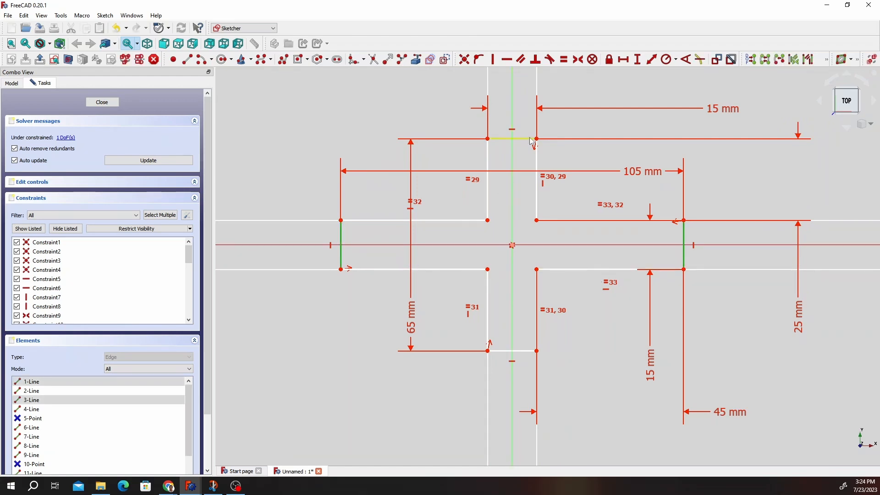
{"action": "left_click", "coordinate": [564, 60]}
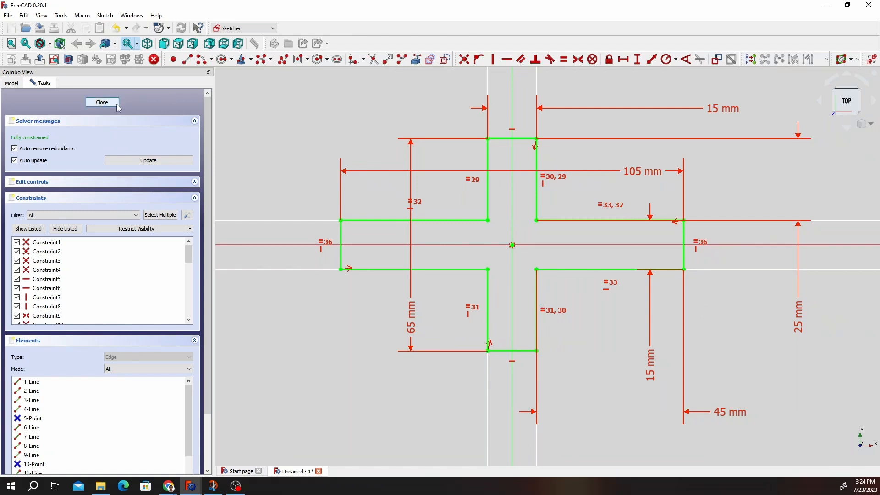
{"action": "left_click", "coordinate": [102, 102]}
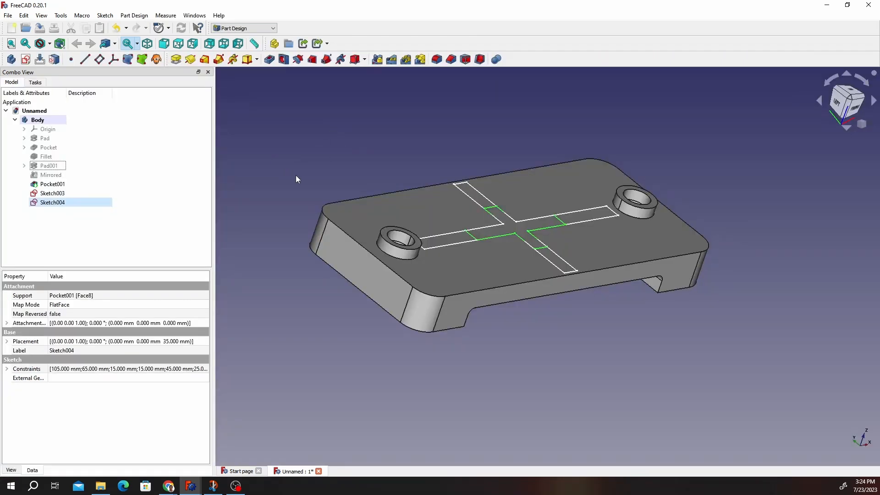
Set the z position of Sketch004's attachment offset to 140 mm.
{"action": "left_click", "coordinate": [58, 205]}
{"action": "left_click", "coordinate": [7, 325]}
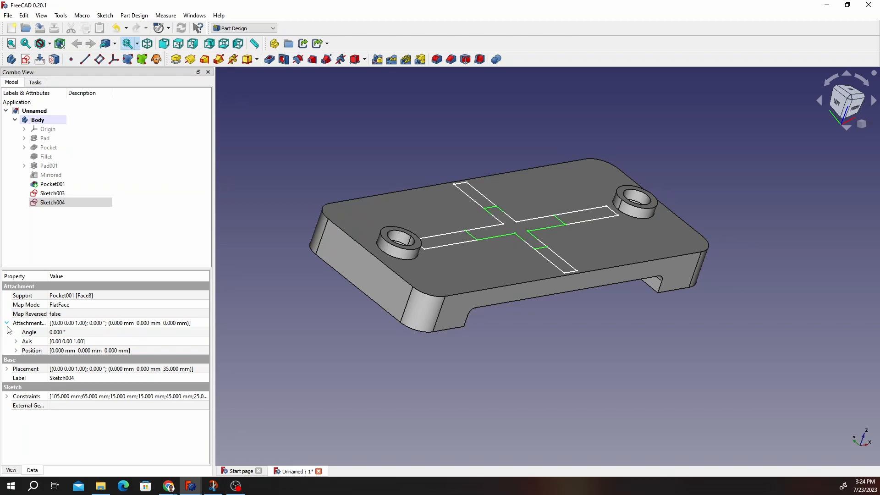
{"action": "left_click", "coordinate": [16, 351]}
{"action": "left_click", "coordinate": [70, 378]}
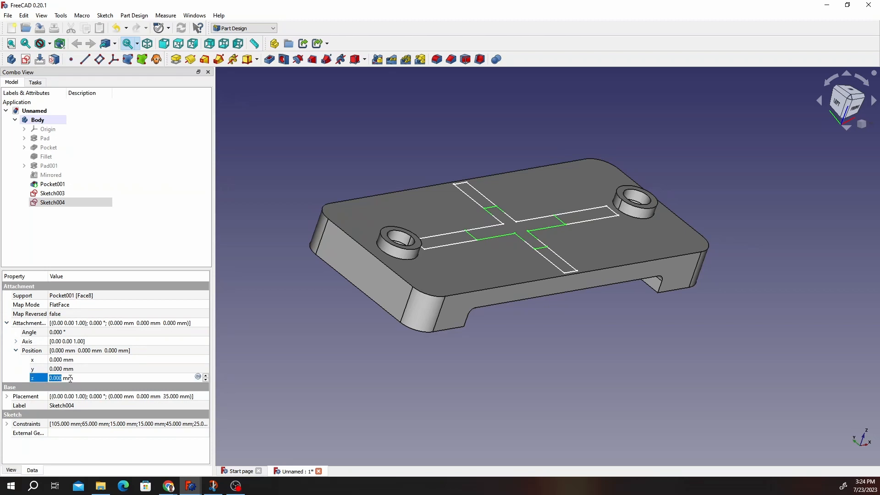
{"action": "type", "text": "140"}
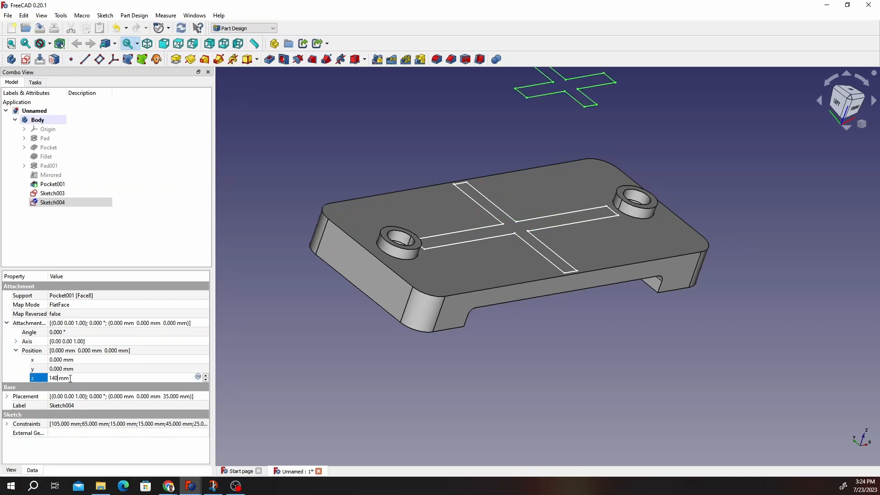
{"action": "key", "text": "Return"}
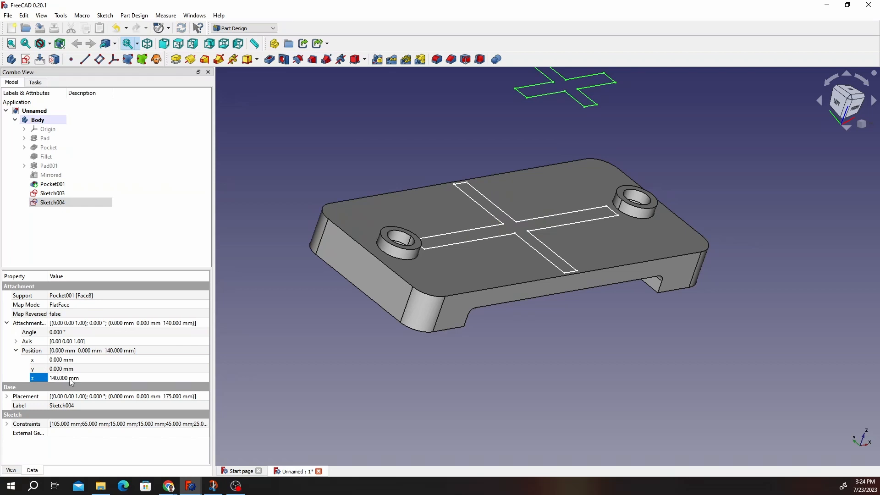
Create an additive loft between the raised cross Sketch004 and the plate's cross Sketch003.
{"action": "scroll", "coordinate": [373, 192], "scroll_direction": "down", "scroll_amount": 3}
{"action": "scroll", "coordinate": [483, 132], "scroll_direction": "up", "scroll_amount": 2}
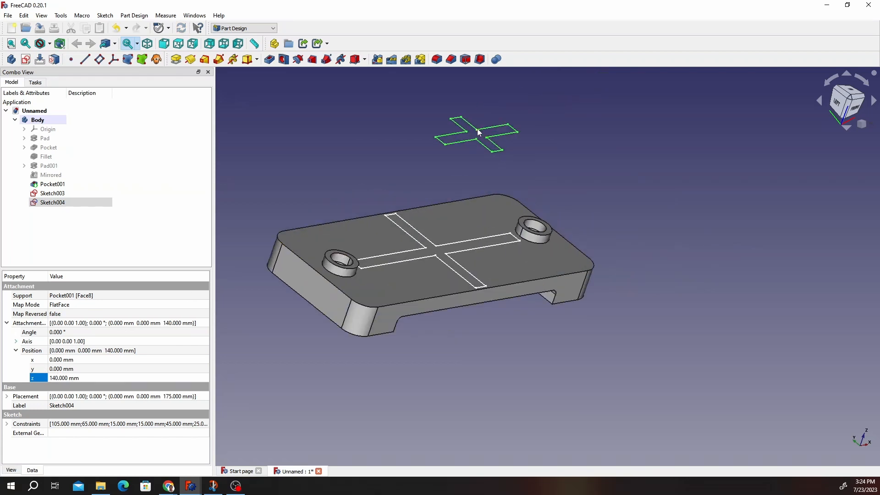
{"action": "scroll", "coordinate": [504, 144], "scroll_direction": "down", "scroll_amount": 2}
{"action": "scroll", "coordinate": [431, 128], "scroll_direction": "up", "scroll_amount": 2}
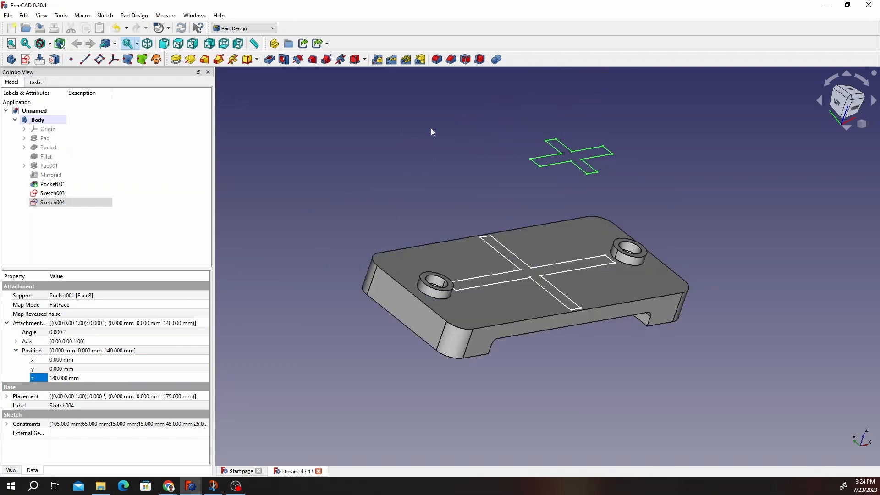
{"action": "middle_click_drag", "start_coordinate": [653, 262], "coordinate": [578, 240]}
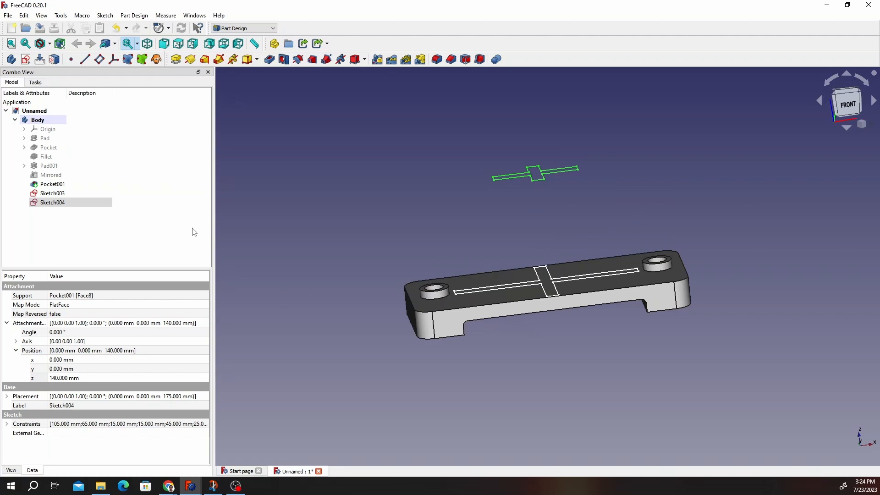
{"action": "left_click", "coordinate": [64, 194], "text": "ctrl"}
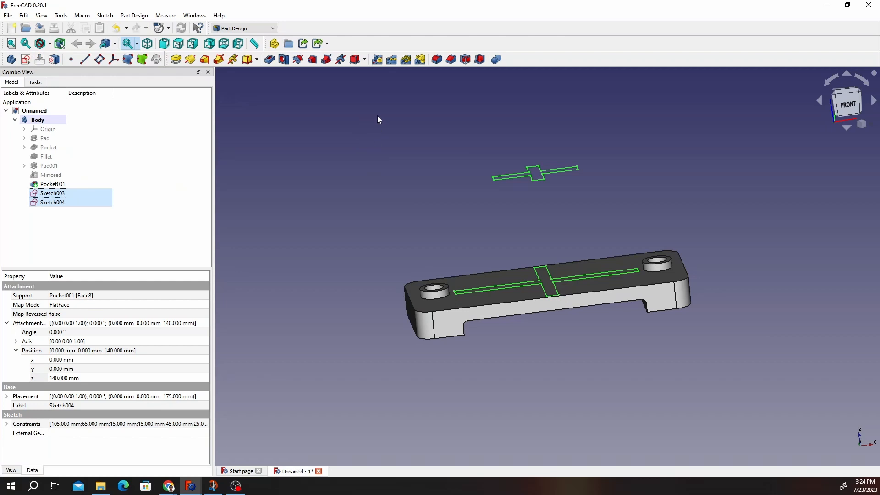
{"action": "left_click", "coordinate": [204, 61]}
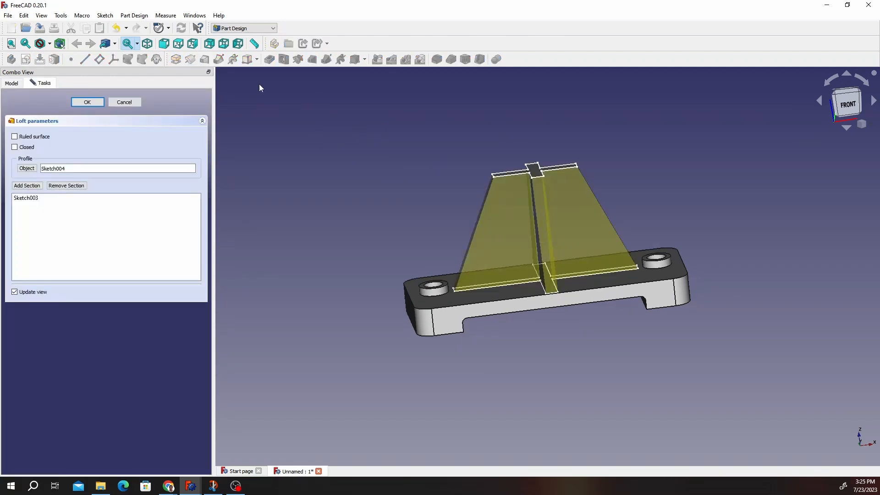
{"action": "left_click", "coordinate": [87, 102]}
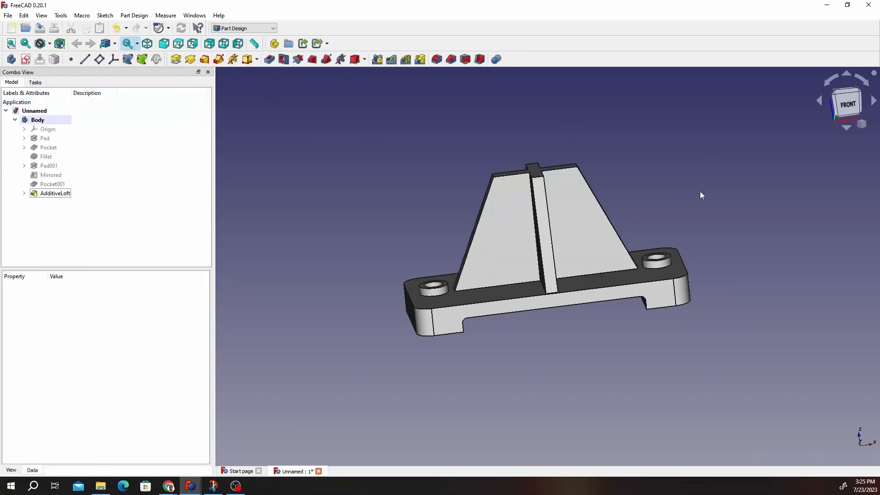
Examine the lofted cross rib and its join with the plate from above, the front and the sides.
{"action": "scroll", "coordinate": [657, 202], "scroll_direction": "down", "scroll_amount": 5}
{"action": "middle_click_drag", "start_coordinate": [654, 196], "coordinate": [531, 241]}
{"action": "scroll", "coordinate": [646, 211], "scroll_direction": "up", "scroll_amount": 7}
{"action": "middle_click_drag", "start_coordinate": [722, 220], "coordinate": [688, 281]}
{"action": "scroll", "coordinate": [743, 218], "scroll_direction": "up", "scroll_amount": 3}
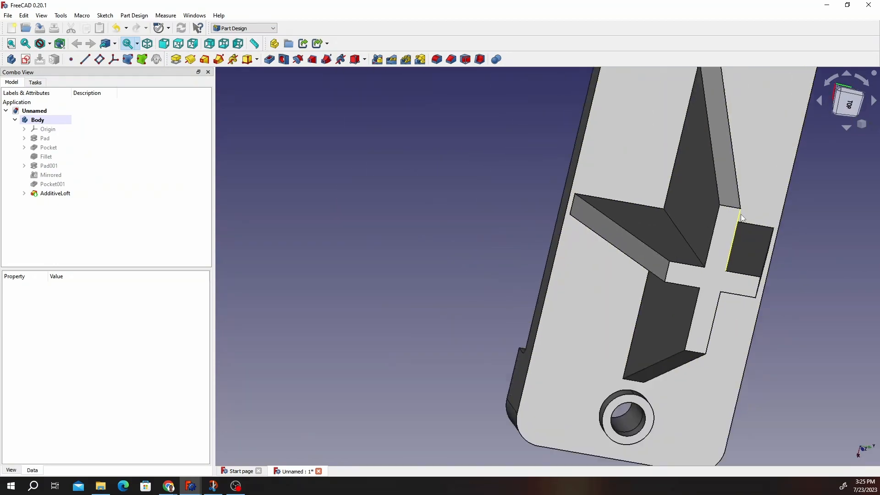
{"action": "middle_click_drag", "start_coordinate": [745, 325], "coordinate": [747, 190]}
{"action": "scroll", "coordinate": [747, 192], "scroll_direction": "down", "scroll_amount": 5}
{"action": "scroll", "coordinate": [746, 193], "scroll_direction": "up", "scroll_amount": 3}
{"action": "mouse_move", "coordinate": [684, 169]}
{"action": "middle_mouse_down"}
{"action": "mouse_move", "coordinate": [683, 181]}
{"action": "mouse_move", "coordinate": [676, 165]}
{"action": "middle_mouse_up"}
{"action": "scroll", "coordinate": [676, 165], "scroll_direction": "down", "scroll_amount": 3}
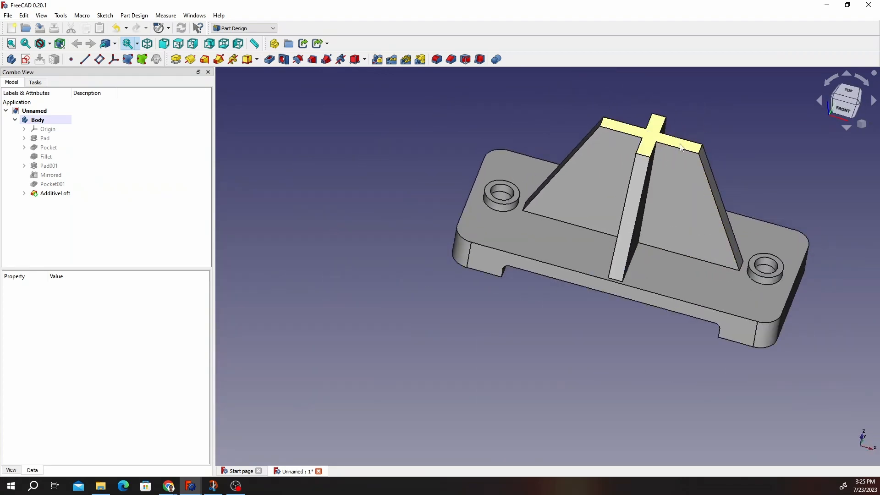
{"action": "scroll", "coordinate": [650, 122], "scroll_direction": "down", "scroll_amount": 5}
{"action": "middle_click_drag", "start_coordinate": [713, 144], "coordinate": [701, 113]}
{"action": "scroll", "coordinate": [733, 156], "scroll_direction": "up", "scroll_amount": 3}
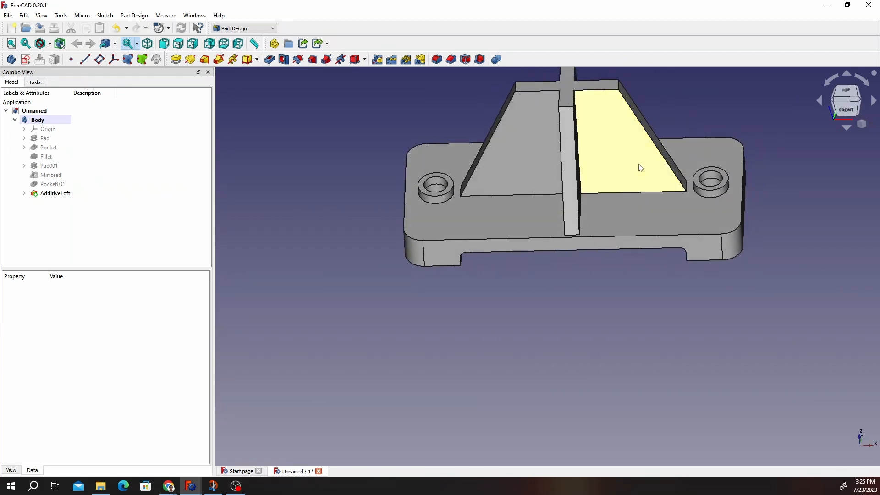
{"action": "middle_click_drag", "start_coordinate": [638, 164], "coordinate": [609, 266]}
{"action": "left_click", "coordinate": [609, 266]}
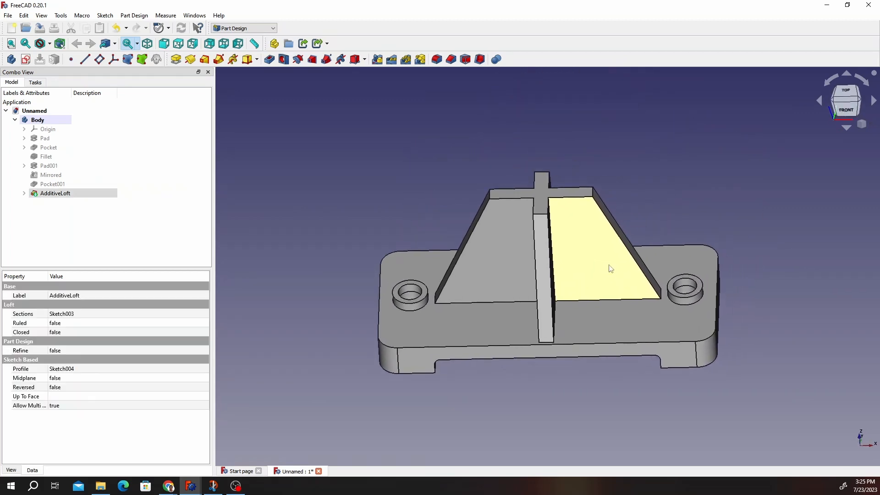
{"action": "left_click", "coordinate": [810, 316]}
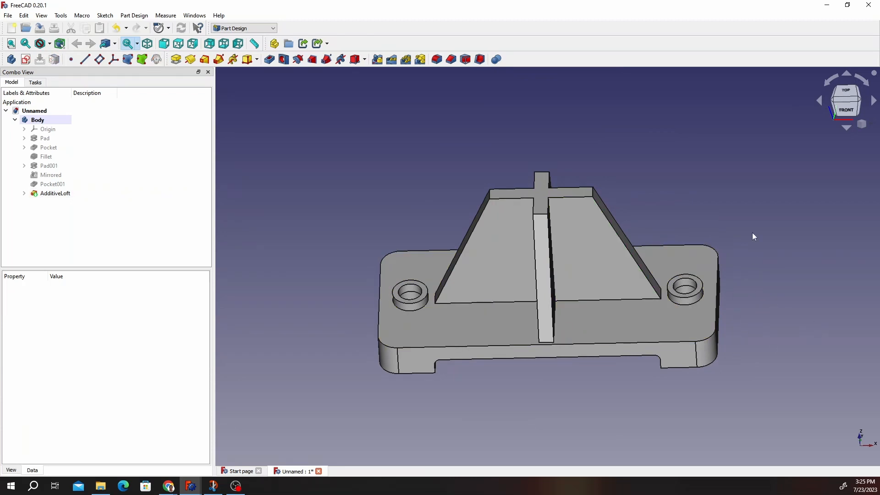
Create a datum line on the cross rib's top face with the 2nd principal axis attachment mode.
{"action": "left_click", "coordinate": [545, 197]}
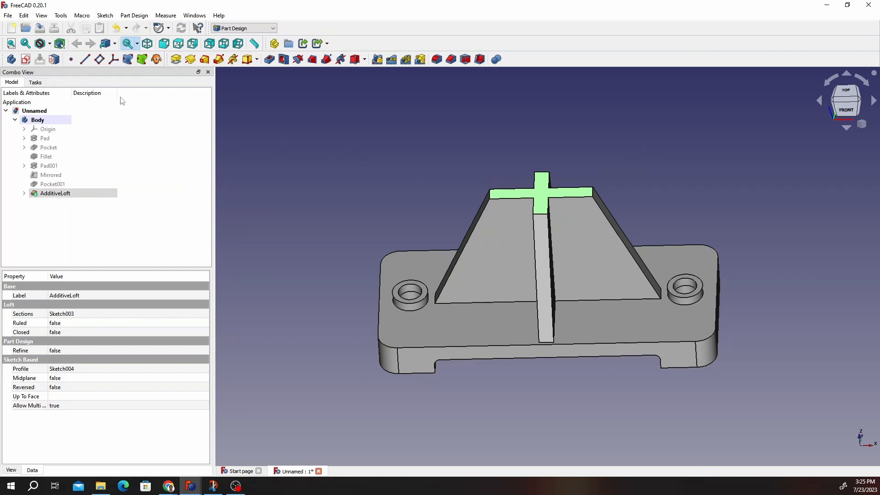
{"action": "left_click", "coordinate": [85, 60]}
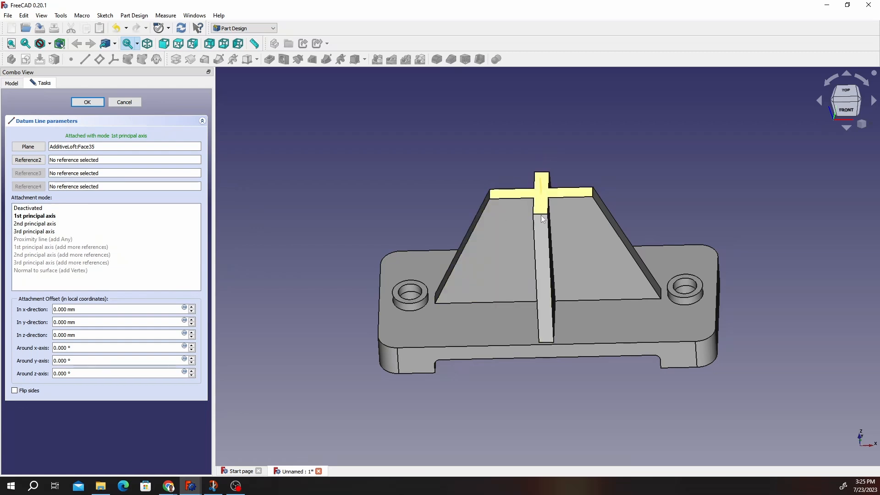
{"action": "left_click", "coordinate": [42, 224]}
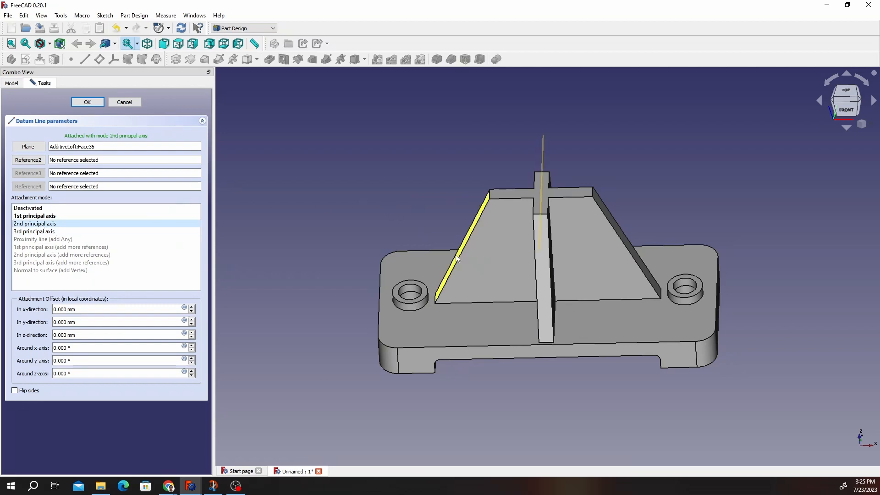
{"action": "middle_click_drag", "start_coordinate": [527, 248], "coordinate": [611, 247]}
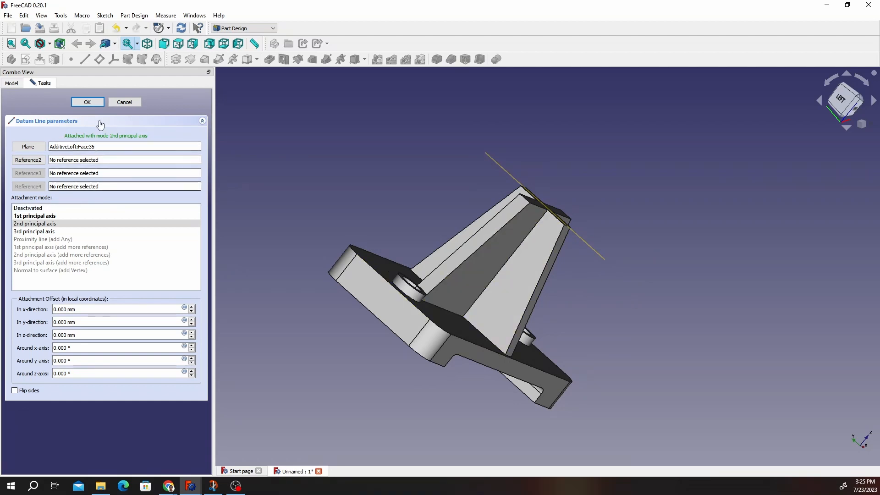
{"action": "left_click", "coordinate": [96, 103]}
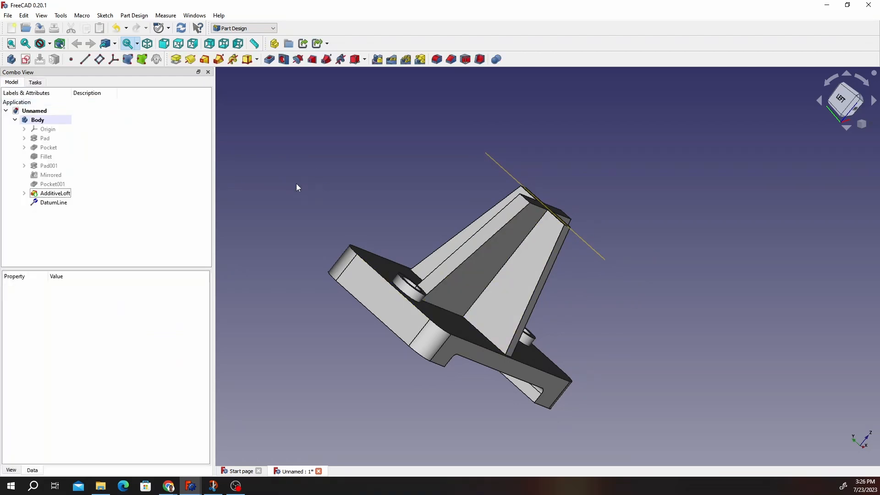
Create a new sketch on the XY plane and close it without drawing anything.
{"action": "middle_click_drag", "start_coordinate": [457, 220], "coordinate": [402, 248]}
{"action": "scroll", "coordinate": [402, 248], "scroll_direction": "up", "scroll_amount": 2}
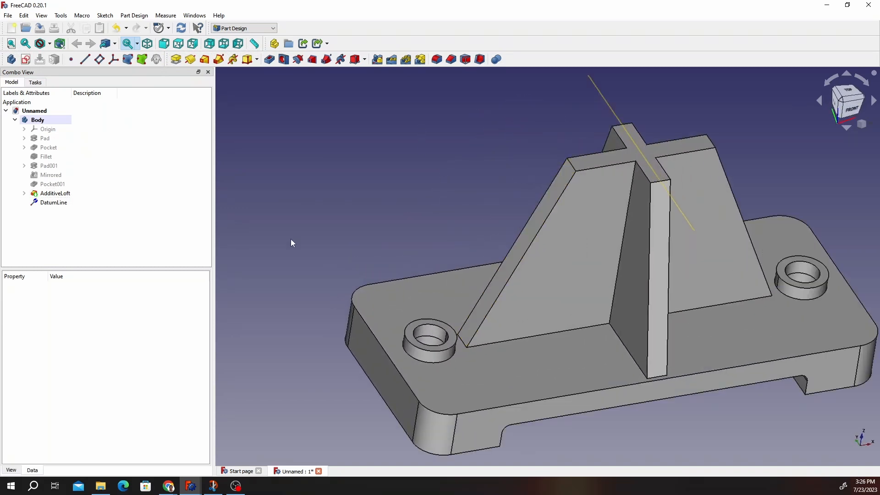
{"action": "left_click", "coordinate": [75, 203]}
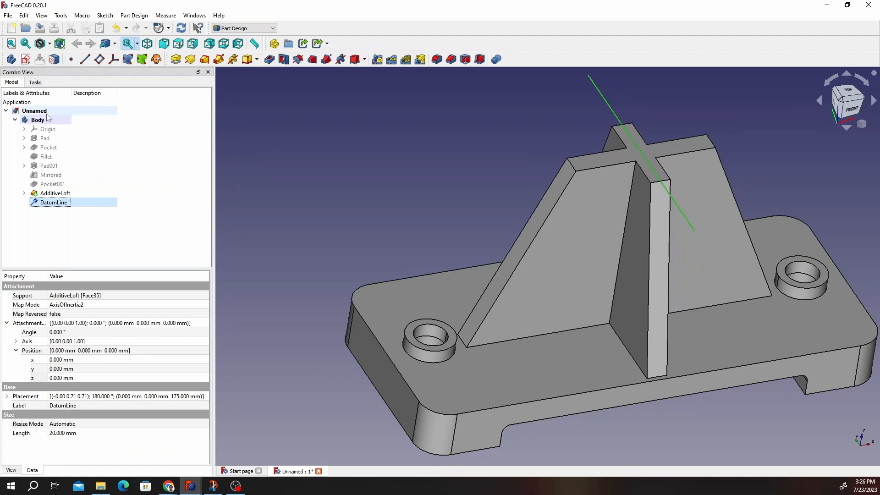
{"action": "left_click", "coordinate": [25, 60]}
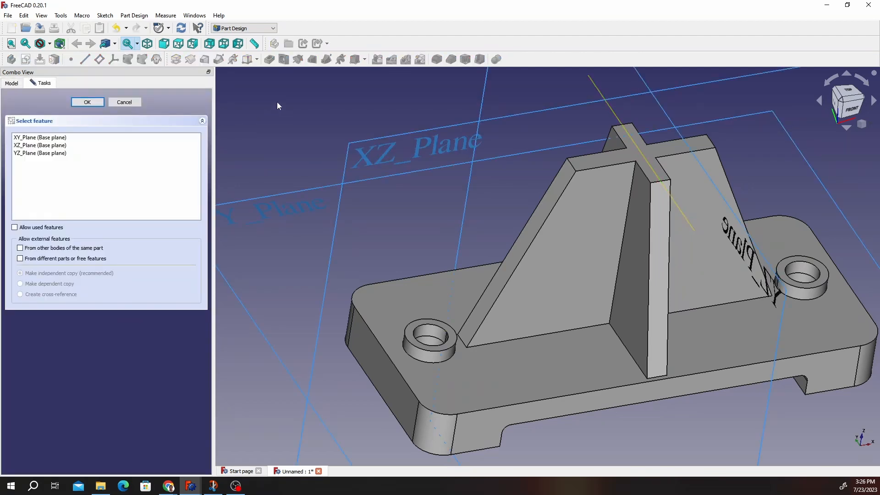
{"action": "left_click", "coordinate": [42, 139]}
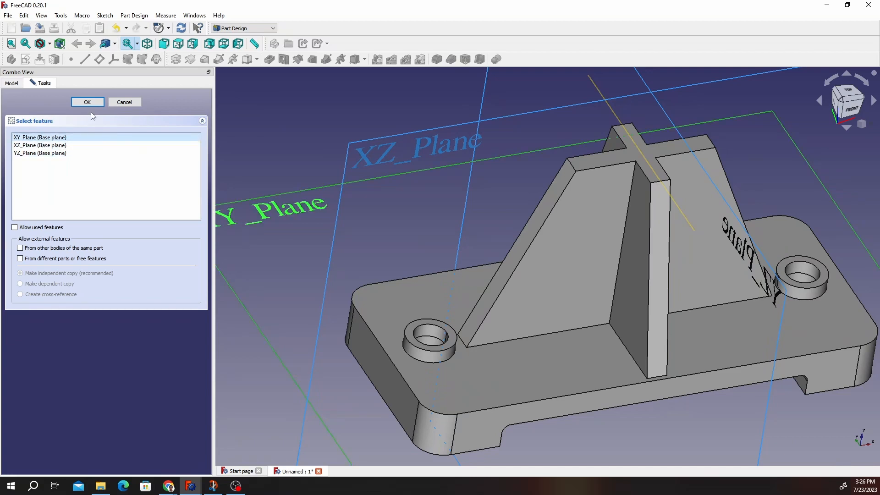
{"action": "left_click", "coordinate": [92, 103]}
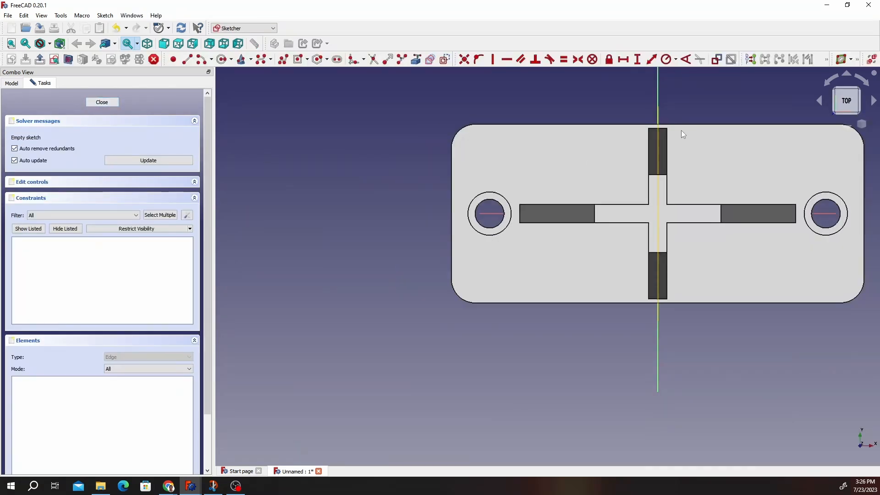
{"action": "scroll", "coordinate": [741, 158], "scroll_direction": "up", "scroll_amount": 4}
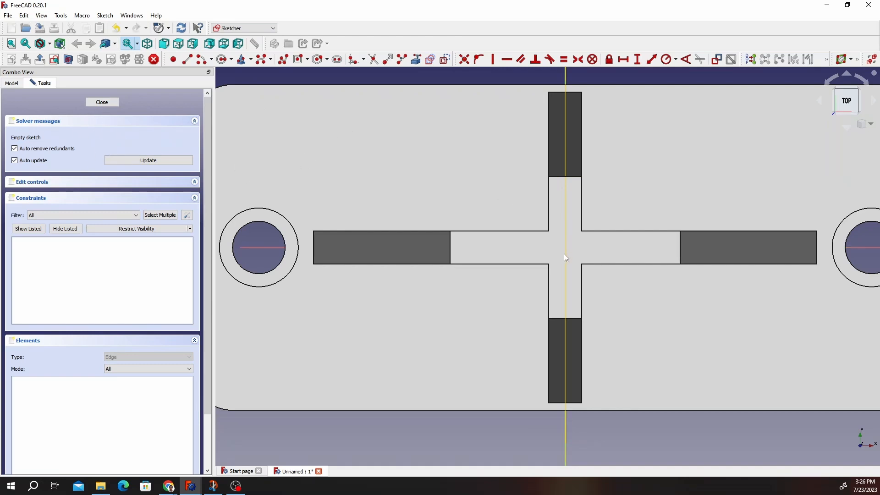
{"action": "left_click", "coordinate": [103, 104]}
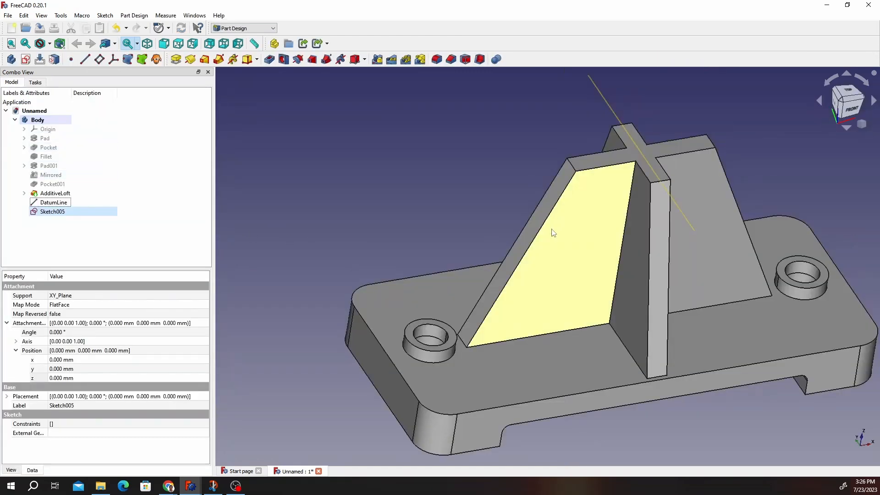
{"action": "left_click", "coordinate": [54, 213]}
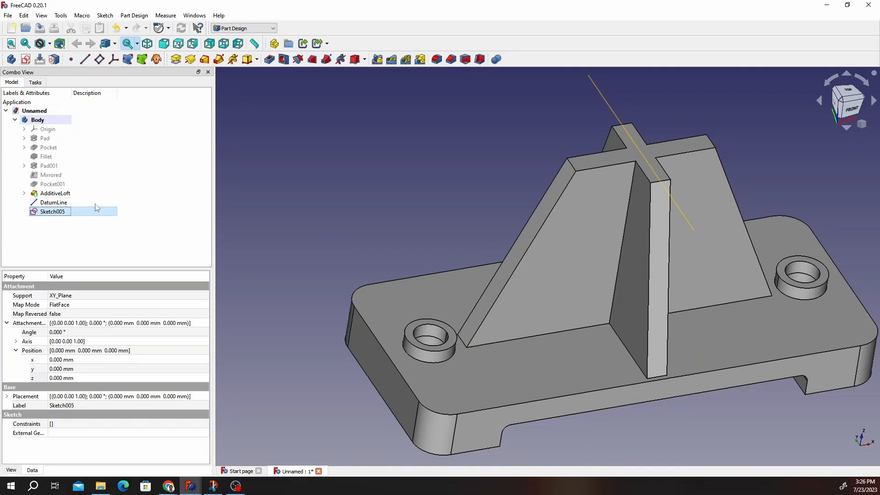
{"action": "left_click", "coordinate": [55, 60]}
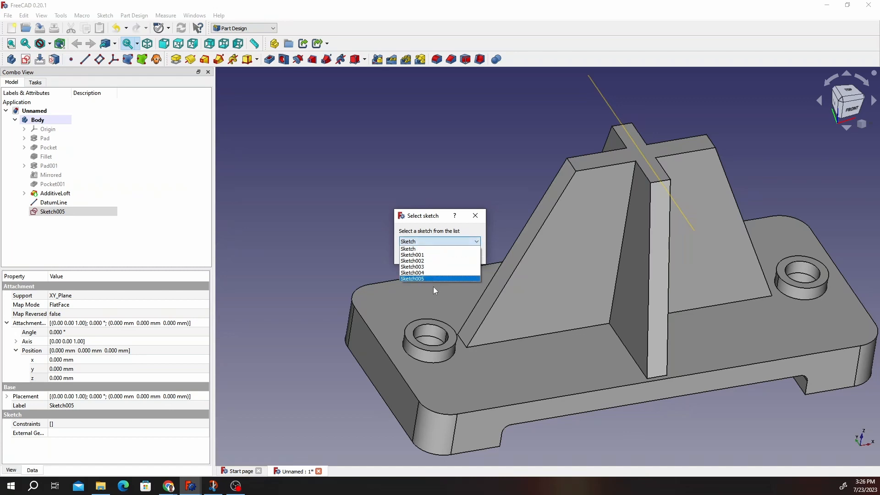
{"action": "left_click", "coordinate": [428, 280]}
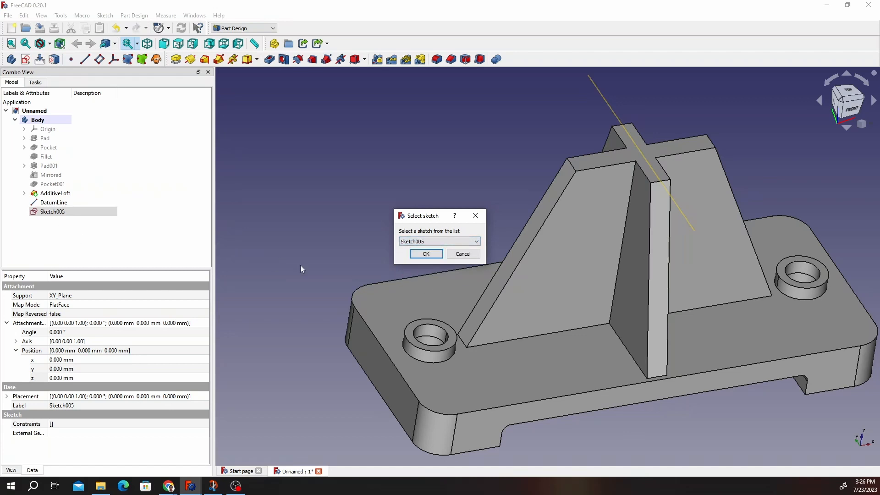
{"action": "left_click", "coordinate": [433, 255]}
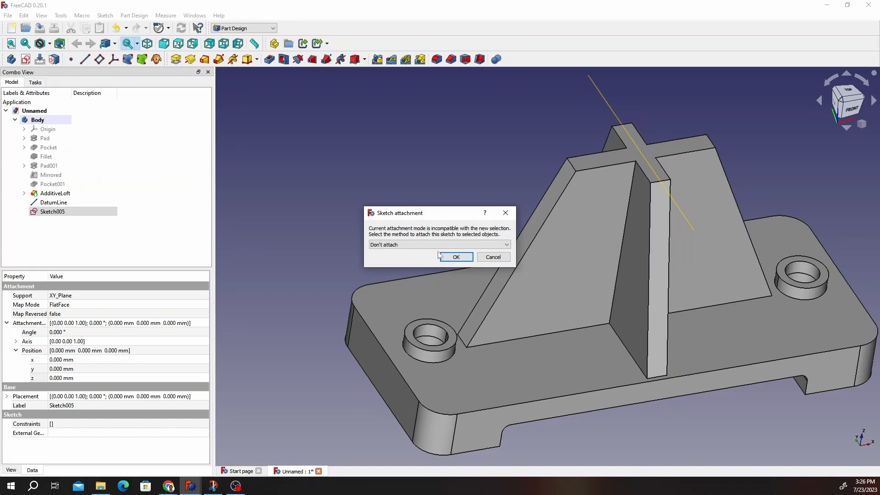
{"action": "left_click", "coordinate": [443, 246]}
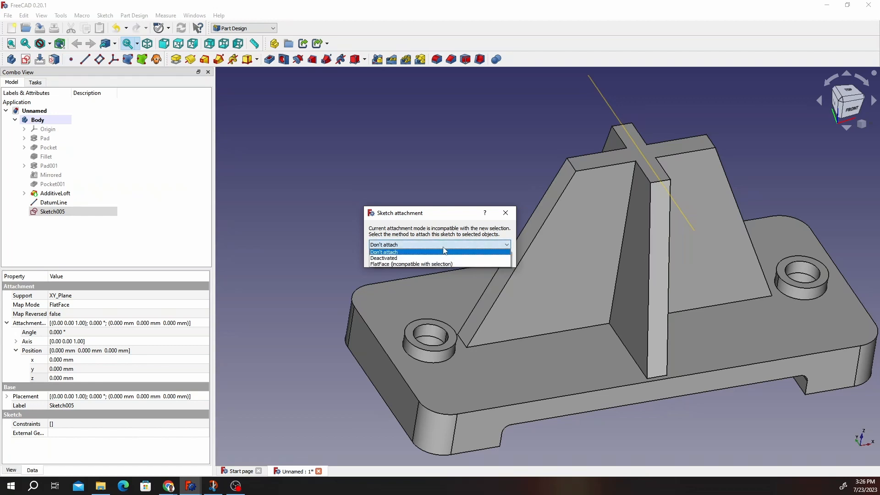
{"action": "left_click", "coordinate": [480, 218]}
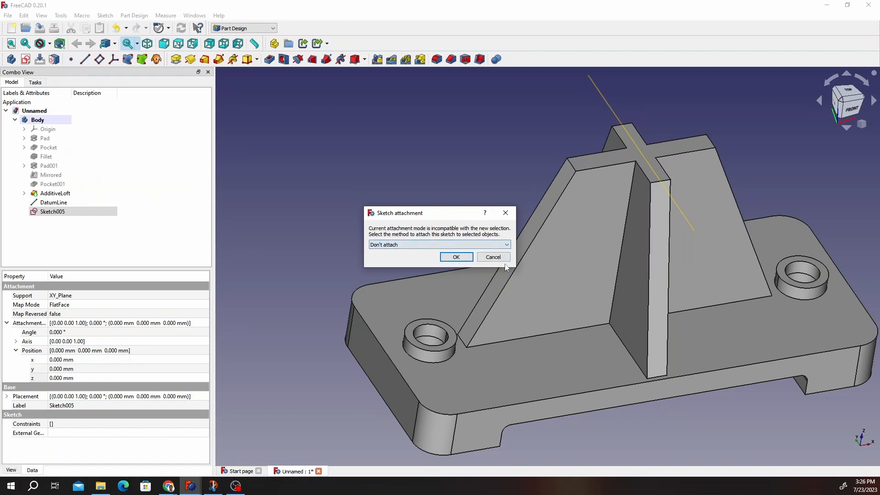
{"action": "left_click", "coordinate": [457, 257]}
Map Sketch005 onto the cross rib's top face using the FlatFace attachment method.
{"action": "left_click", "coordinate": [637, 153]}
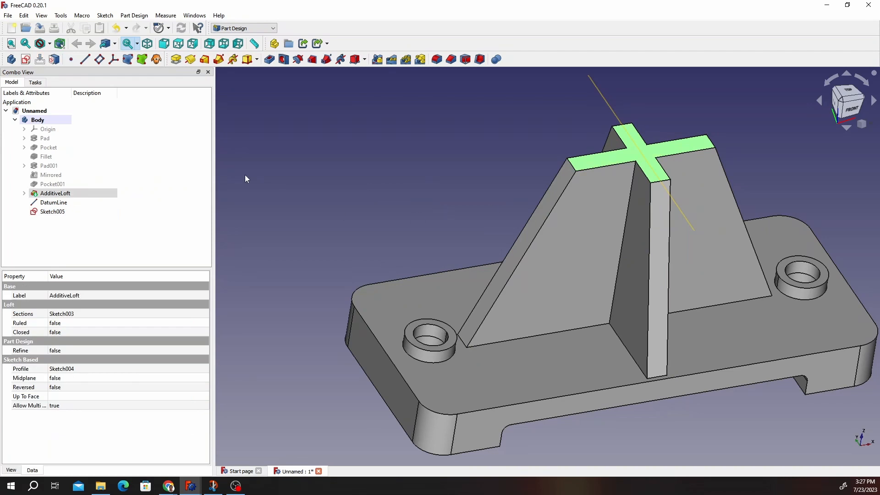
{"action": "left_click", "coordinate": [53, 67]}
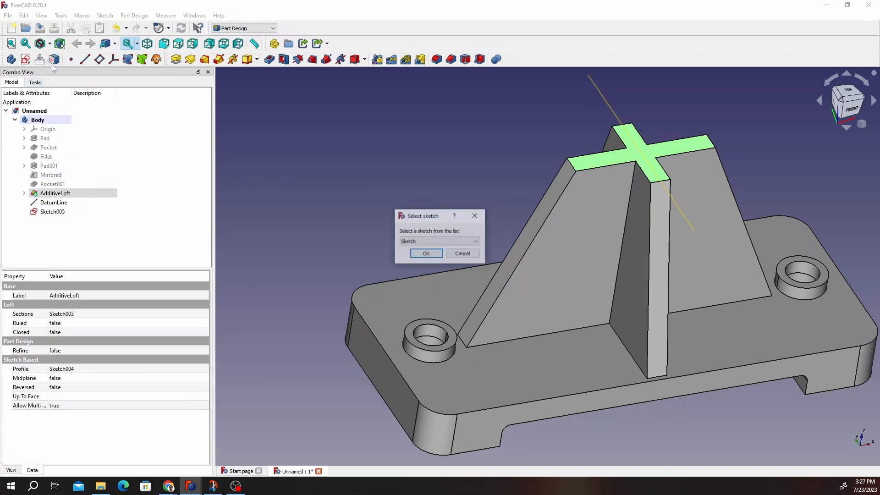
{"action": "left_click", "coordinate": [438, 242]}
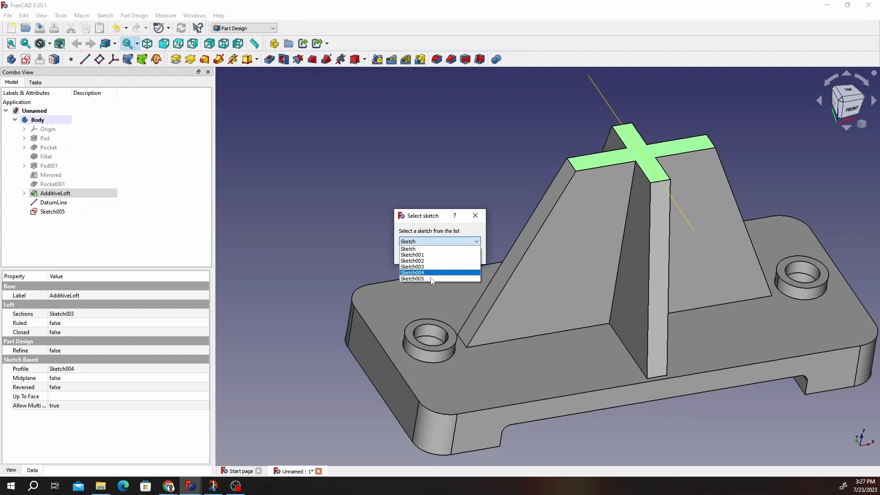
{"action": "left_click", "coordinate": [431, 279]}
{"action": "left_click", "coordinate": [420, 254]}
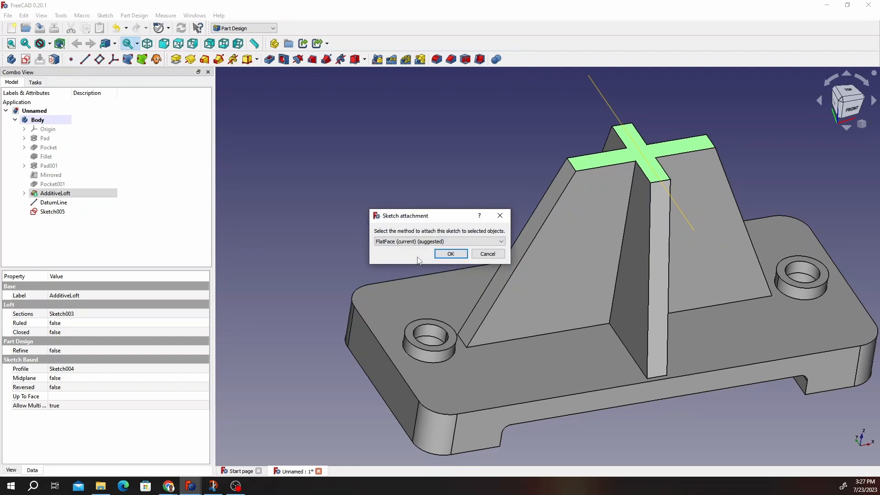
{"action": "left_click", "coordinate": [450, 254]}
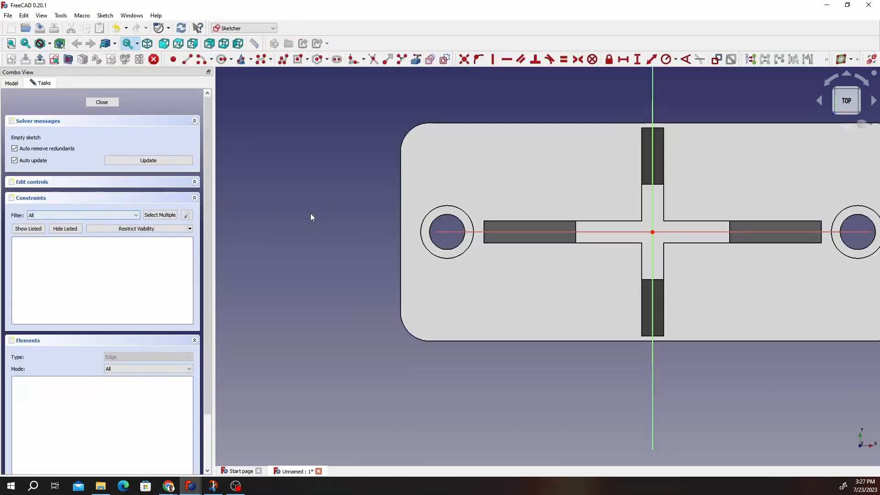
Draw a rectangle from the vertical axis to the right arm's end, spanning roughly between the upper and lower arm ends.
{"action": "scroll", "coordinate": [763, 213], "scroll_direction": "up", "scroll_amount": 4}
{"action": "scroll", "coordinate": [686, 226], "scroll_direction": "down", "scroll_amount": 3}
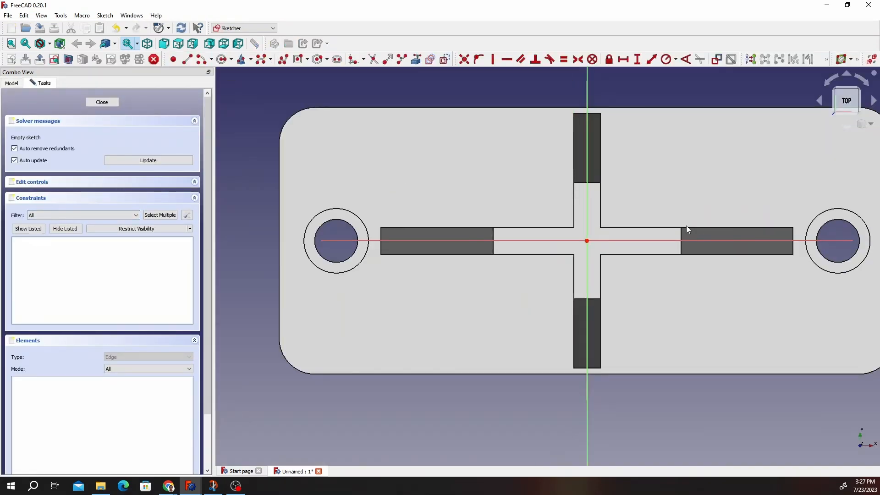
{"action": "scroll", "coordinate": [635, 232], "scroll_direction": "up", "scroll_amount": 3}
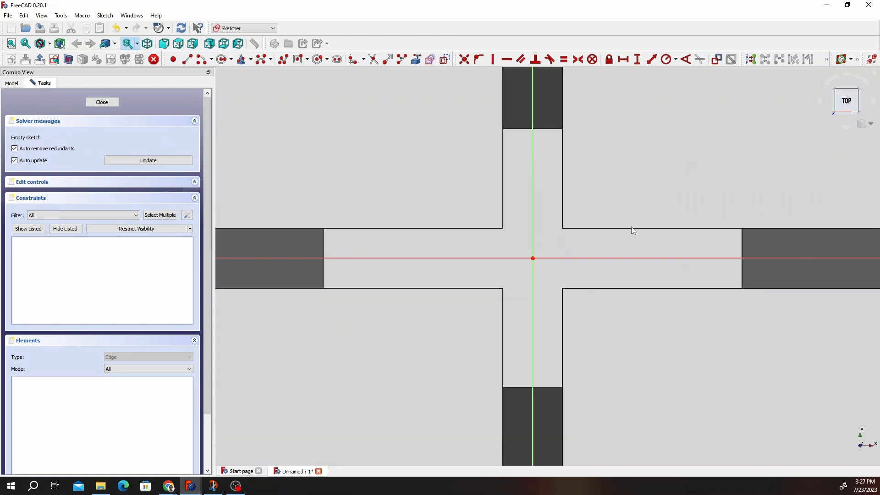
{"action": "scroll", "coordinate": [602, 201], "scroll_direction": "down", "scroll_amount": 3}
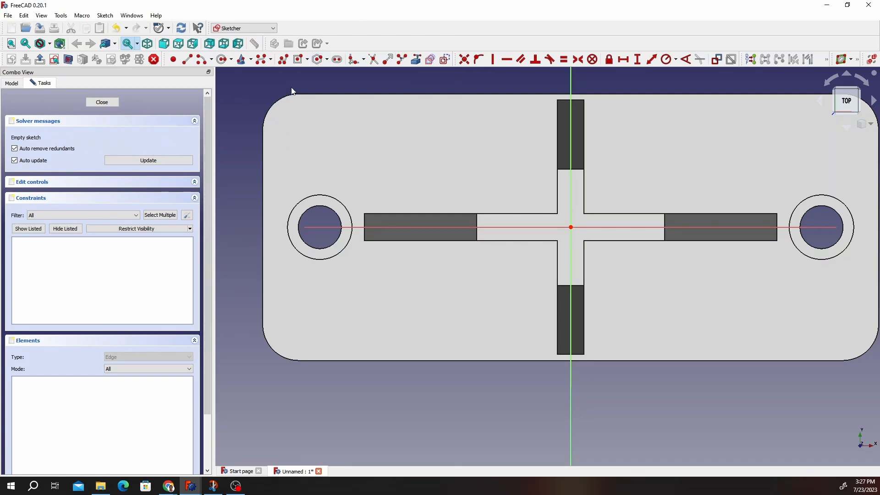
{"action": "left_click", "coordinate": [308, 60]}
{"action": "left_click", "coordinate": [315, 71]}
{"action": "left_click", "coordinate": [572, 282]}
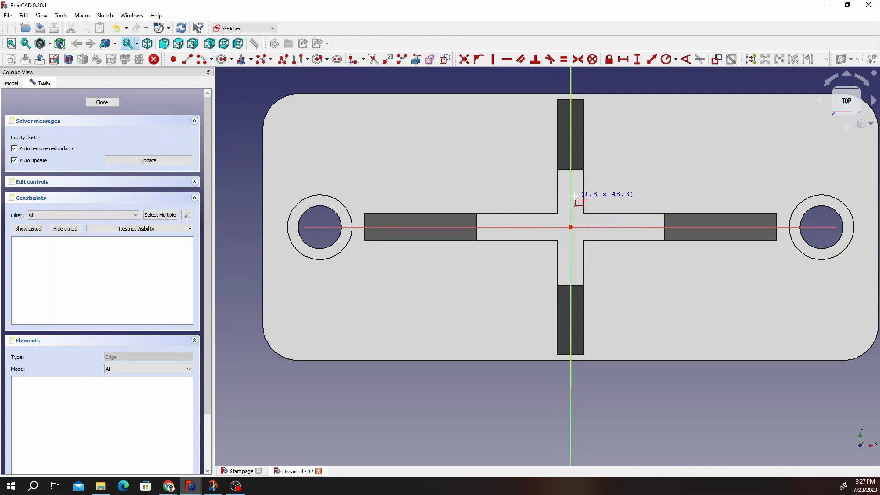
{"action": "left_click", "coordinate": [664, 170]}
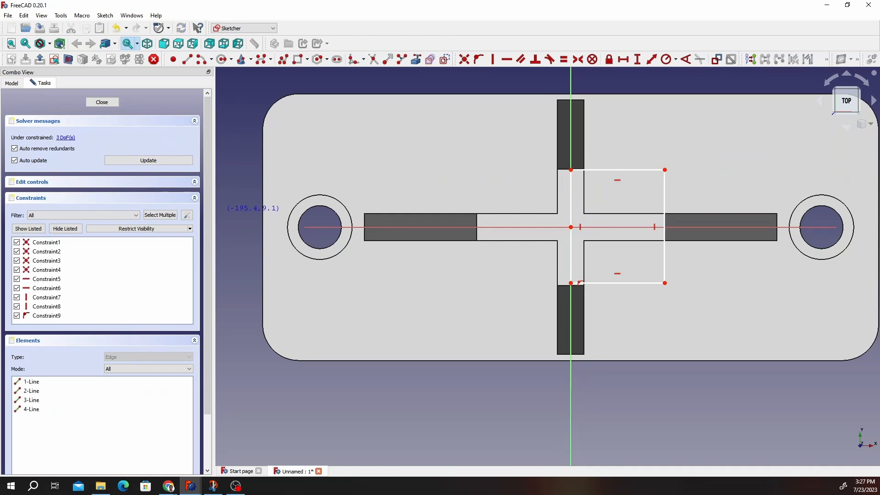
Constrain the rectangle's vertical side to a length of 120 mm.
{"action": "key", "text": "alt+Tab"}
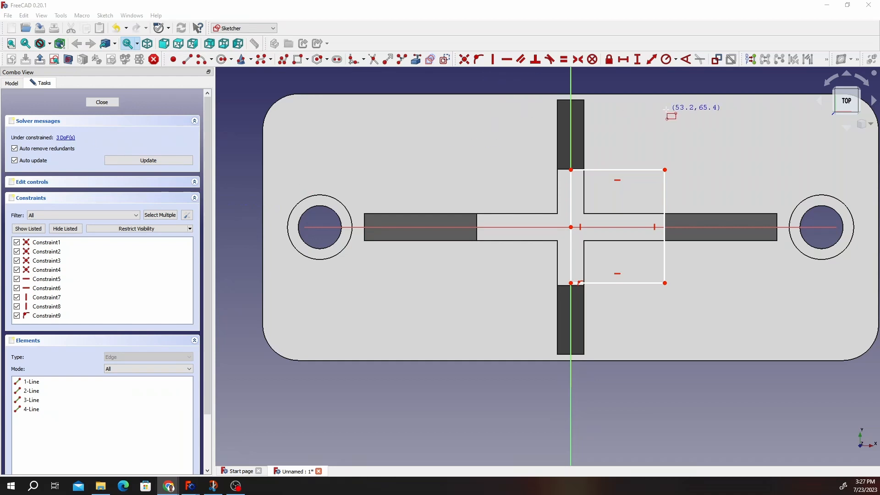
{"action": "left_click", "coordinate": [637, 59]}
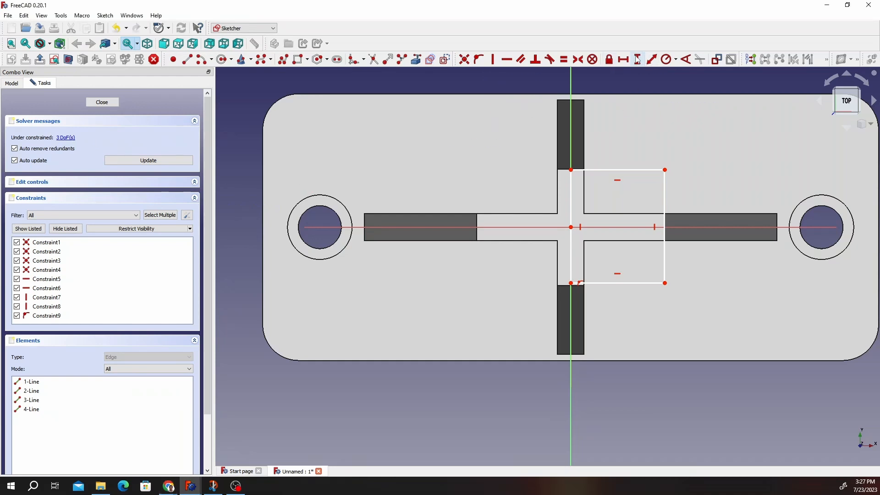
{"action": "left_click", "coordinate": [665, 204]}
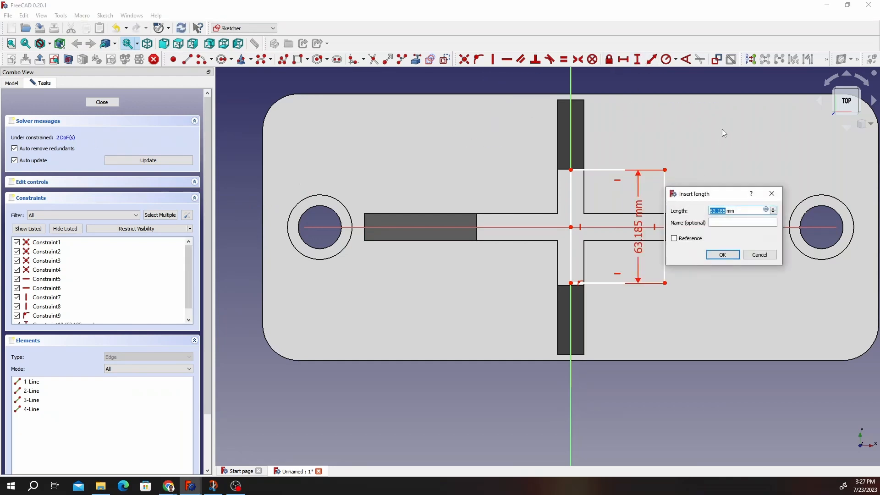
{"action": "type", "text": "120"}
{"action": "left_click", "coordinate": [722, 255]}
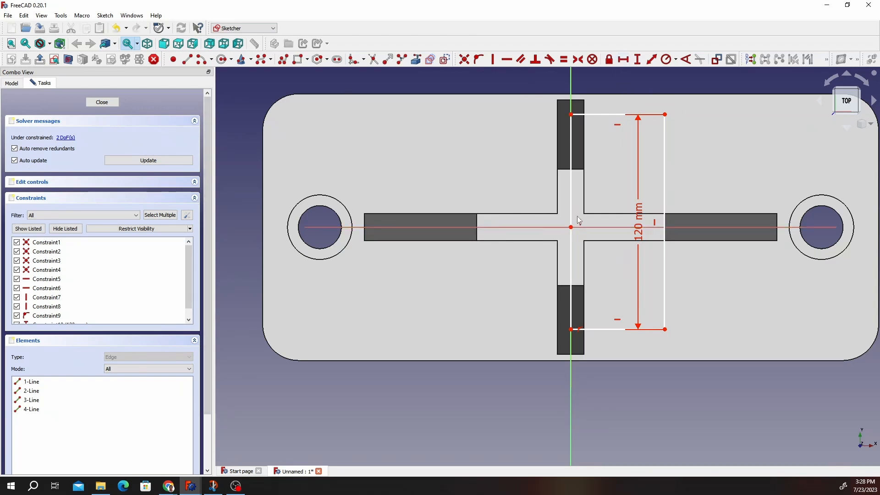
Constrain the rectangle's horizontal width to 105/2 mm.
{"action": "left_click", "coordinate": [571, 229]}
{"action": "key", "text": "v"}
{"action": "left_click", "coordinate": [623, 59]}
{"action": "left_click", "coordinate": [615, 114]}
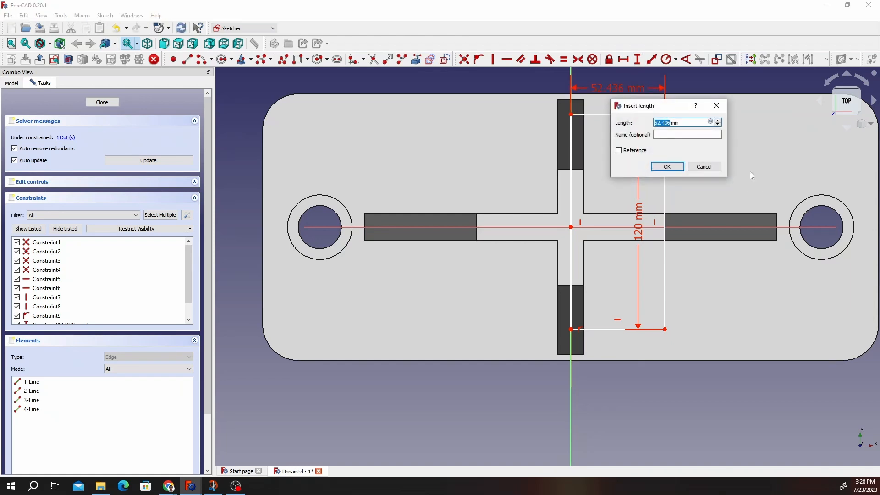
{"action": "type", "text": "105/2"}
{"action": "key", "text": "Return"}
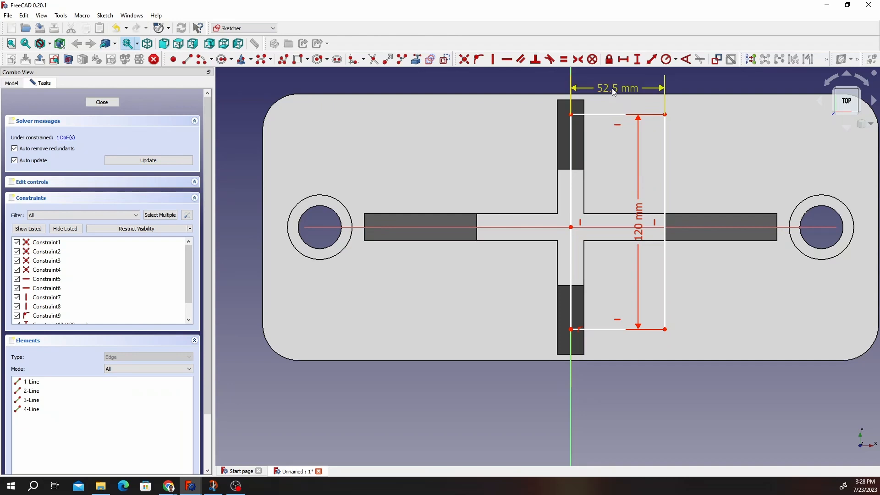
Move both dimension labels clear of the rectangle and highlight the sketch's remaining degrees of freedom.
{"action": "left_click_drag", "start_coordinate": [618, 96], "coordinate": [762, 110]}
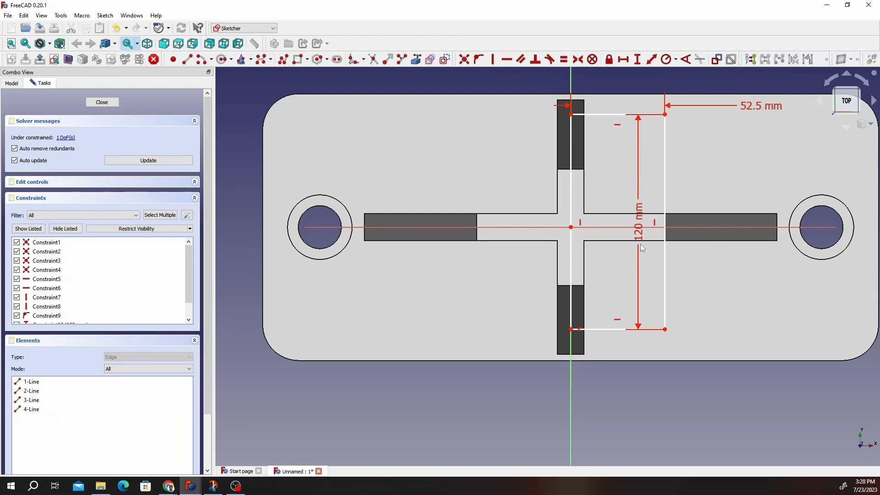
{"action": "left_click_drag", "start_coordinate": [641, 248], "coordinate": [733, 265]}
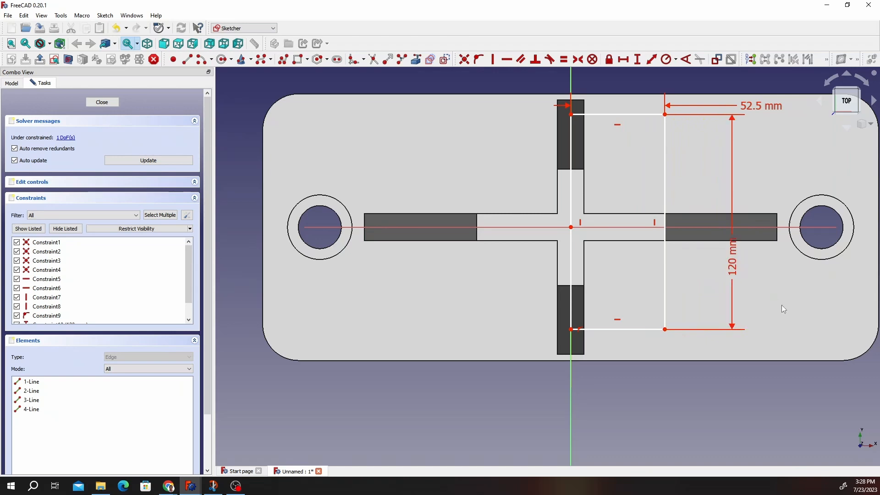
{"action": "left_click", "coordinate": [751, 60]}
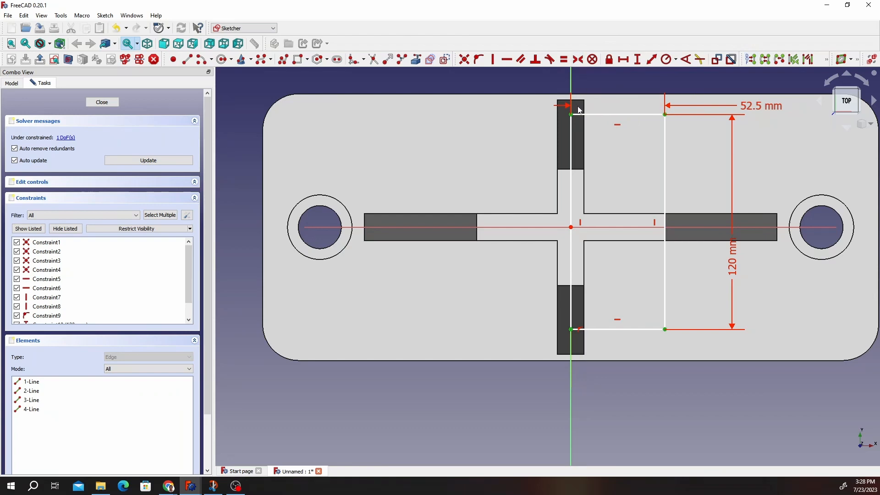
{"action": "left_click", "coordinate": [769, 132]}
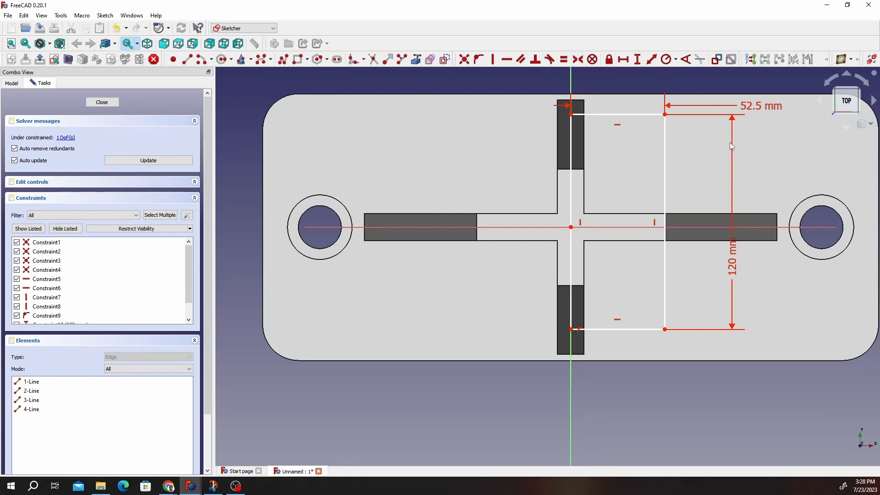
{"action": "left_click", "coordinate": [571, 117]}
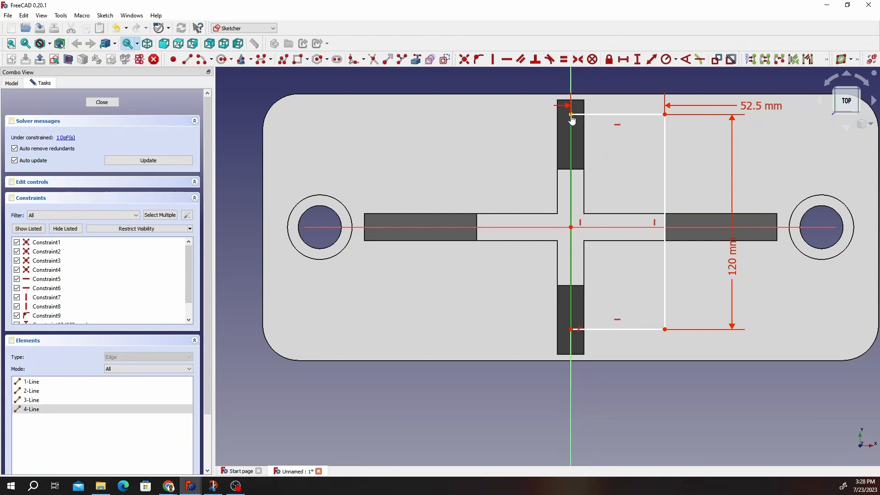
{"action": "left_click", "coordinate": [723, 162]}
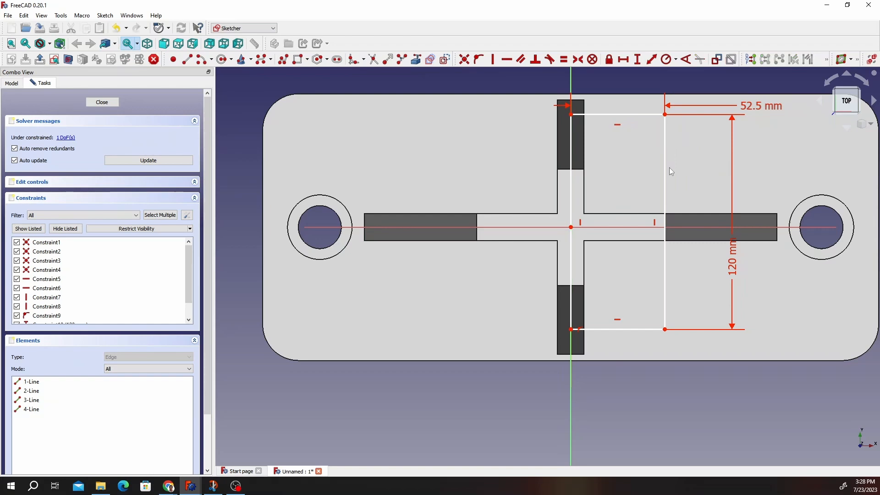
Constrain the rectangle's two corners on the vertical axis symmetrically about the origin and close the sketch.
{"action": "left_click", "coordinate": [571, 114]}
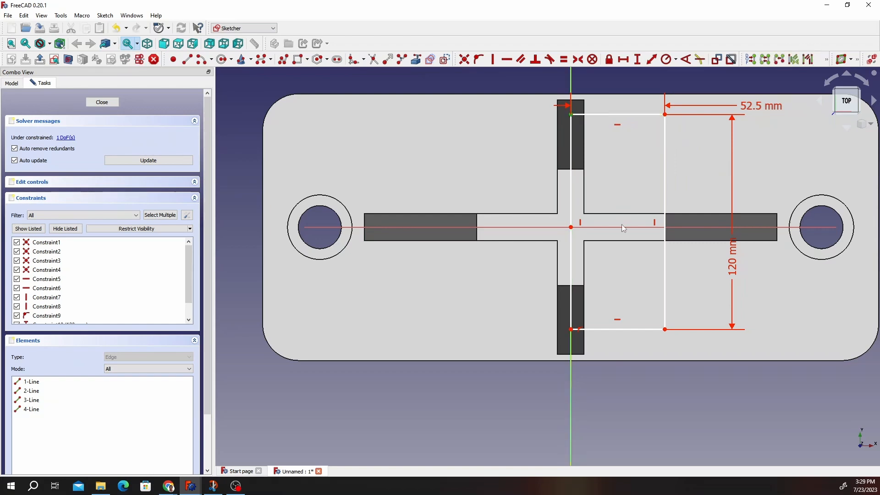
{"action": "left_click", "coordinate": [571, 329]}
{"action": "left_click", "coordinate": [578, 60]}
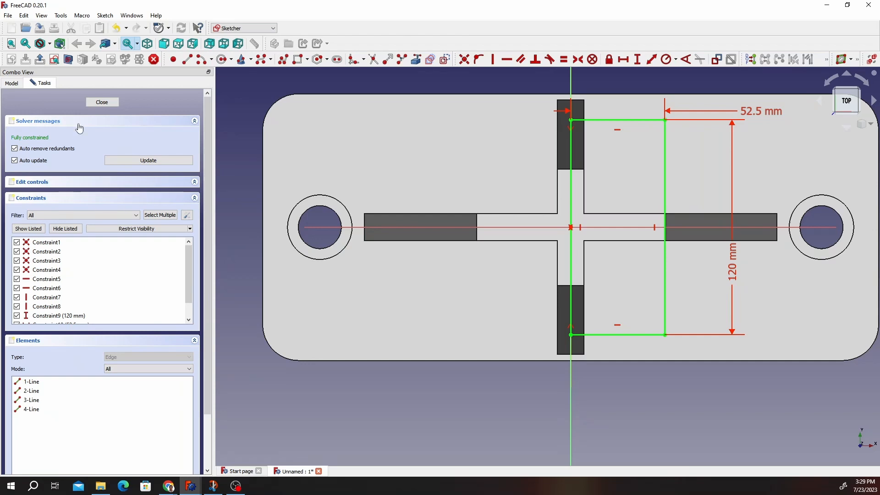
{"action": "left_click", "coordinate": [104, 102]}
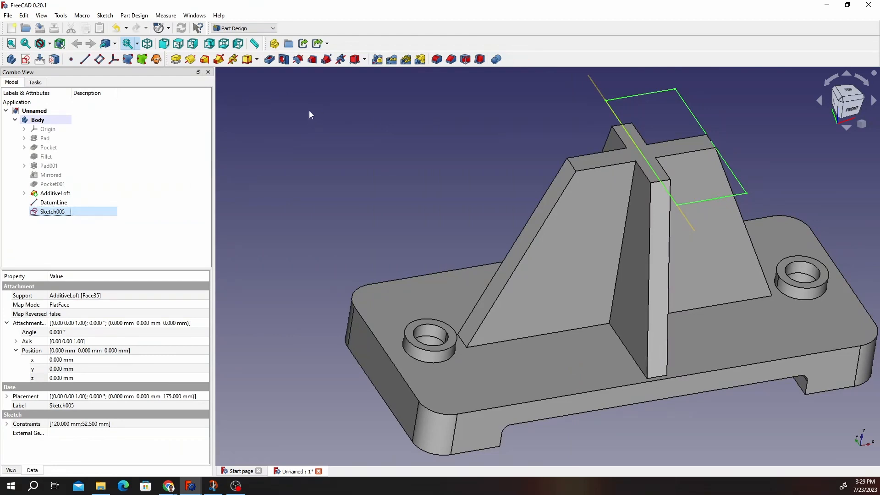
Revolve the rectangle sketch 360° about the vertical sketch axis to form a cylinder on top of the cross rib.
{"action": "left_click", "coordinate": [189, 60]}
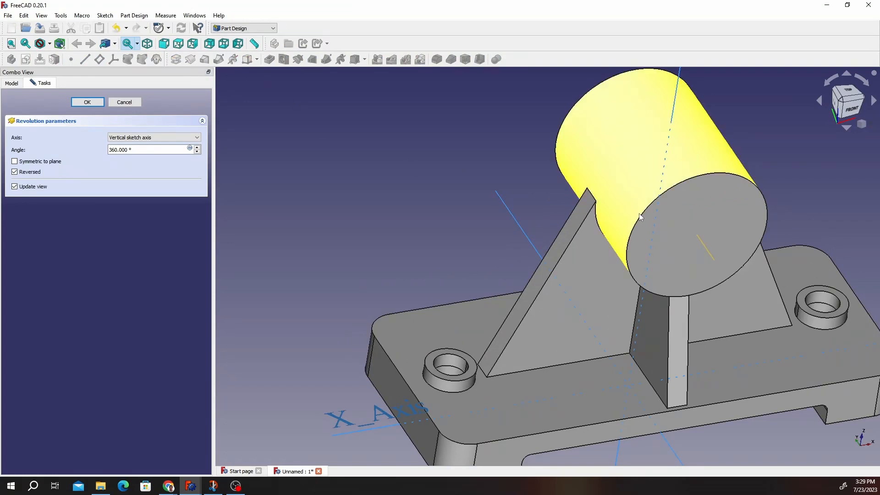
{"action": "scroll", "coordinate": [777, 263], "scroll_direction": "down", "scroll_amount": 5}
{"action": "scroll", "coordinate": [742, 251], "scroll_direction": "up", "scroll_amount": 4}
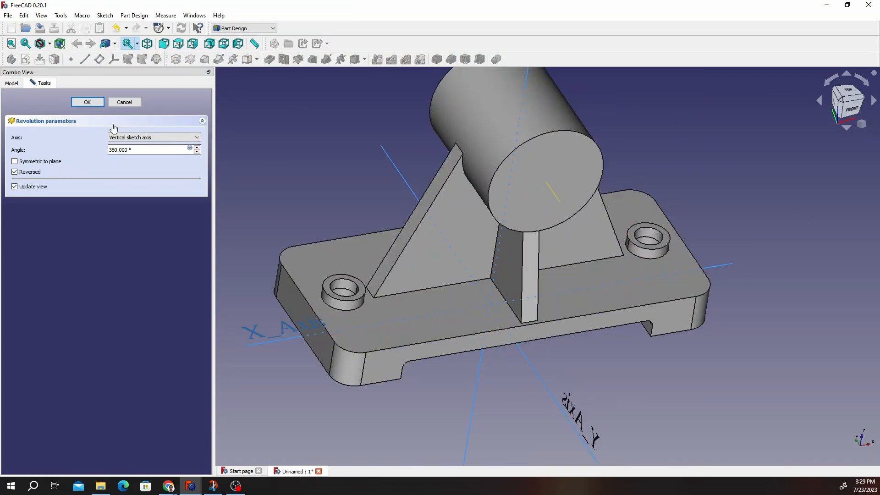
{"action": "left_click", "coordinate": [87, 103]}
Examine the revolved cylinder and its junction with the cross rib from the front, side, underside and rear.
{"action": "scroll", "coordinate": [473, 184], "scroll_direction": "down", "scroll_amount": 5}
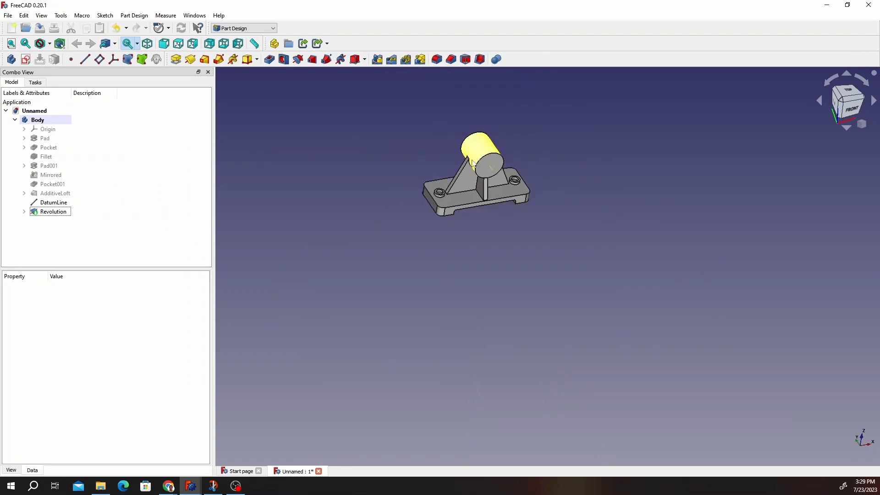
{"action": "scroll", "coordinate": [486, 180], "scroll_direction": "up", "scroll_amount": 4}
{"action": "middle_click_drag", "start_coordinate": [486, 181], "coordinate": [380, 116]}
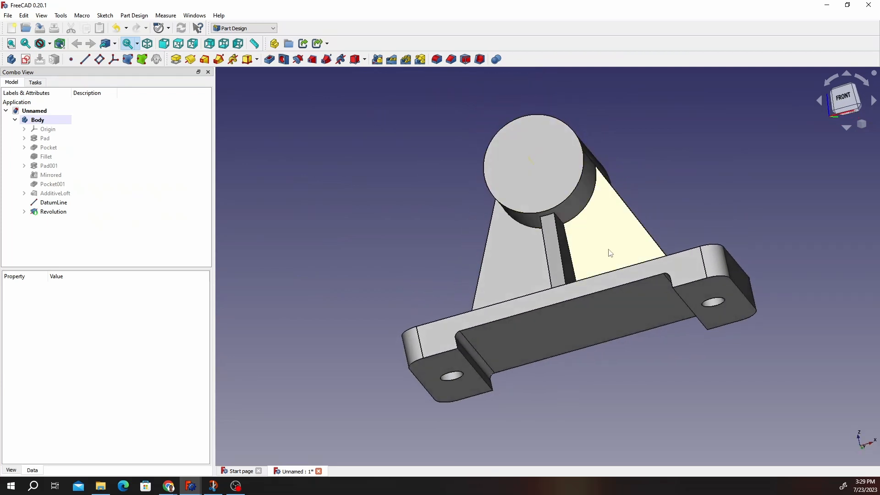
{"action": "scroll", "coordinate": [610, 251], "scroll_direction": "down", "scroll_amount": 3}
{"action": "middle_click_drag", "start_coordinate": [560, 265], "coordinate": [478, 292]}
{"action": "scroll", "coordinate": [629, 180], "scroll_direction": "up", "scroll_amount": 6}
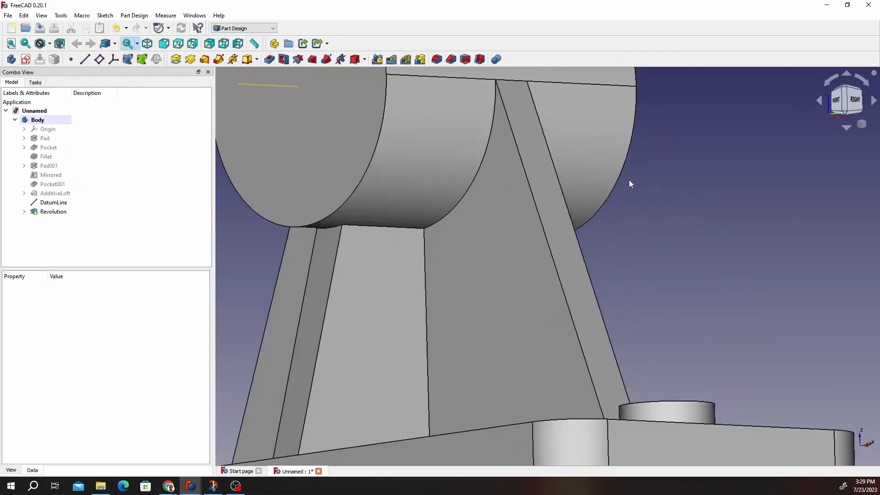
{"action": "scroll", "coordinate": [587, 174], "scroll_direction": "down", "scroll_amount": 3}
{"action": "scroll", "coordinate": [547, 159], "scroll_direction": "down", "scroll_amount": 2}
{"action": "middle_click_drag", "start_coordinate": [543, 154], "coordinate": [476, 154]}
{"action": "scroll", "coordinate": [477, 154], "scroll_direction": "up", "scroll_amount": 4}
{"action": "scroll", "coordinate": [503, 227], "scroll_direction": "down", "scroll_amount": 5}
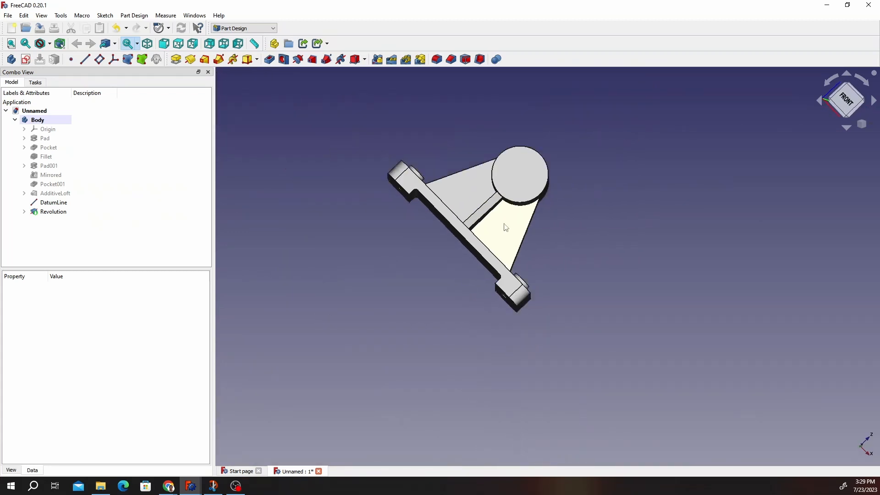
{"action": "scroll", "coordinate": [613, 226], "scroll_direction": "up", "scroll_amount": 4}
{"action": "scroll", "coordinate": [690, 245], "scroll_direction": "down", "scroll_amount": 6}
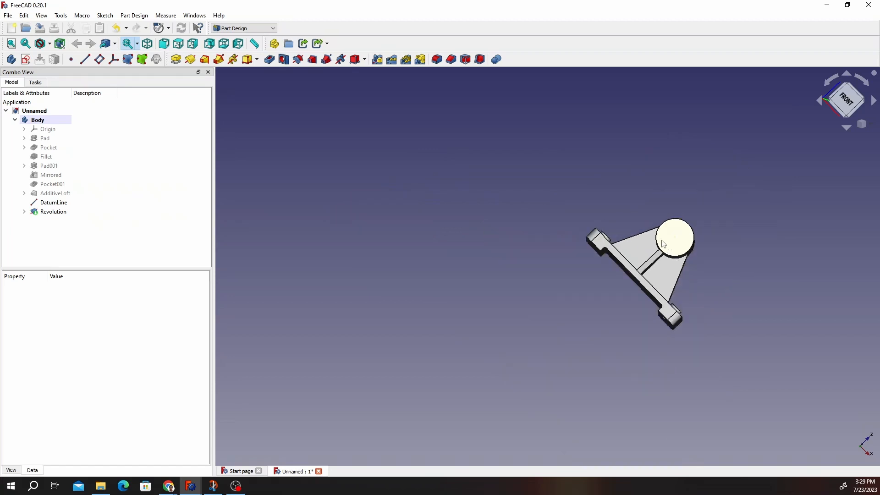
{"action": "middle_click_drag", "start_coordinate": [664, 244], "coordinate": [642, 331]}
{"action": "scroll", "coordinate": [820, 266], "scroll_direction": "up", "scroll_amount": 3}
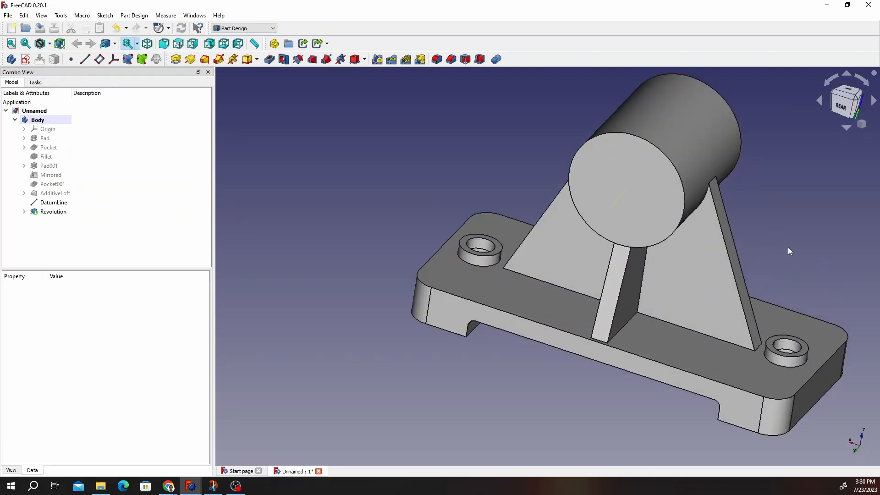
Create a new sketch on the XZ base plane.
{"action": "left_click", "coordinate": [664, 155]}
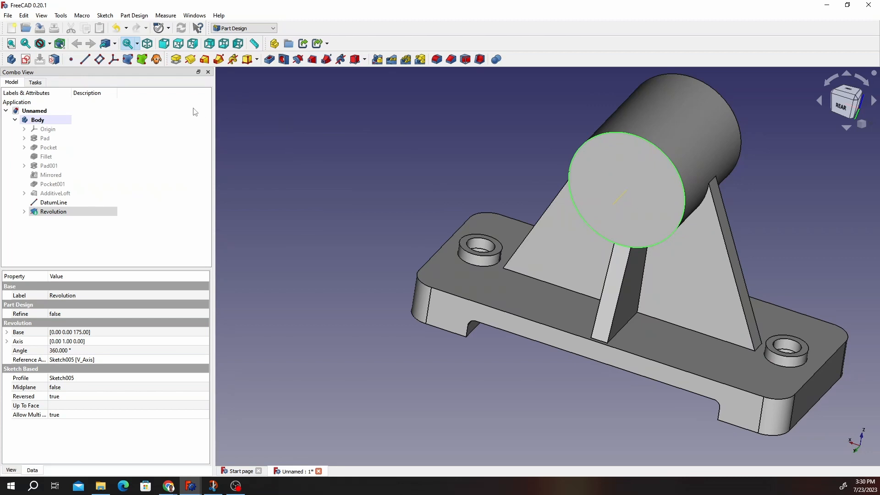
{"action": "left_click", "coordinate": [25, 59]}
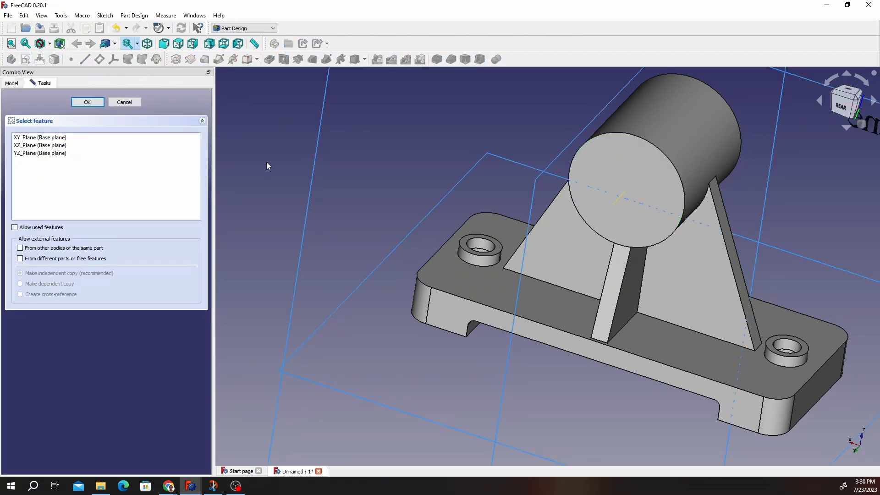
{"action": "middle_click_drag", "start_coordinate": [434, 275], "coordinate": [487, 256]}
{"action": "scroll", "coordinate": [504, 181], "scroll_direction": "down", "scroll_amount": 5}
{"action": "left_click", "coordinate": [35, 148]}
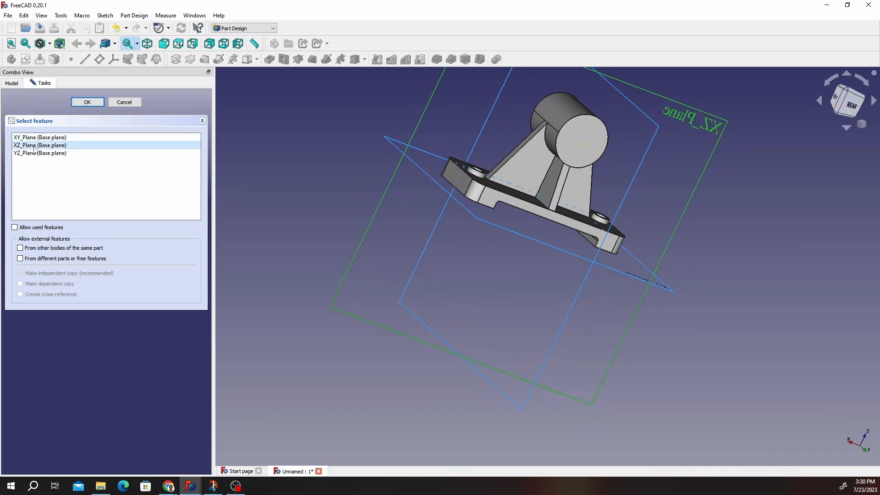
{"action": "left_click", "coordinate": [87, 103]}
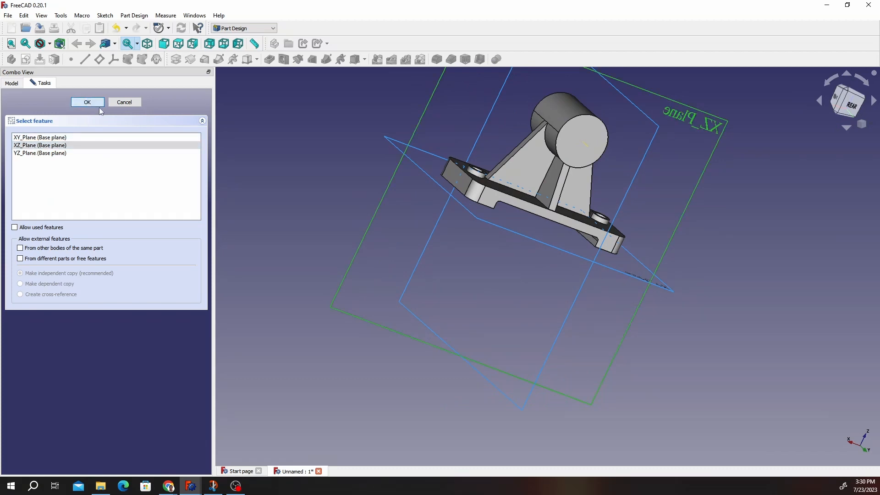
Link the cylinder's circular end edge into the sketch as external geometry.
{"action": "scroll", "coordinate": [496, 142], "scroll_direction": "up", "scroll_amount": 3}
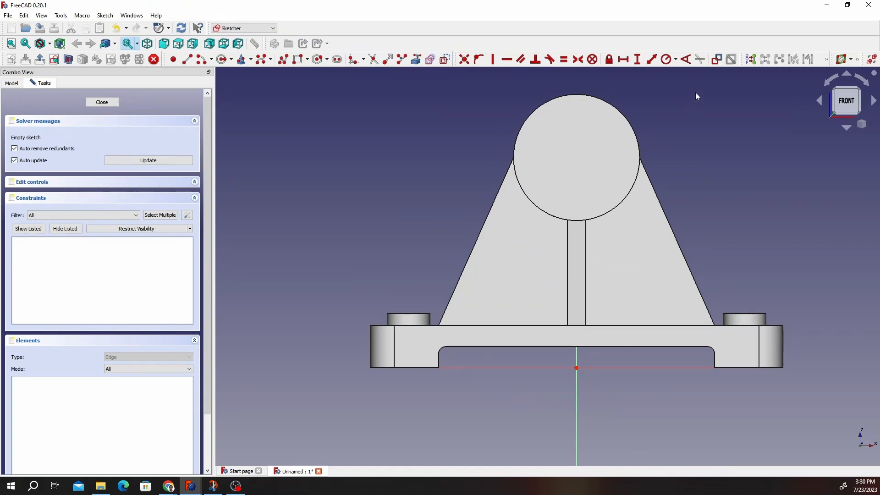
{"action": "scroll", "coordinate": [688, 96], "scroll_direction": "up", "scroll_amount": 3}
{"action": "scroll", "coordinate": [655, 96], "scroll_direction": "down", "scroll_amount": 2}
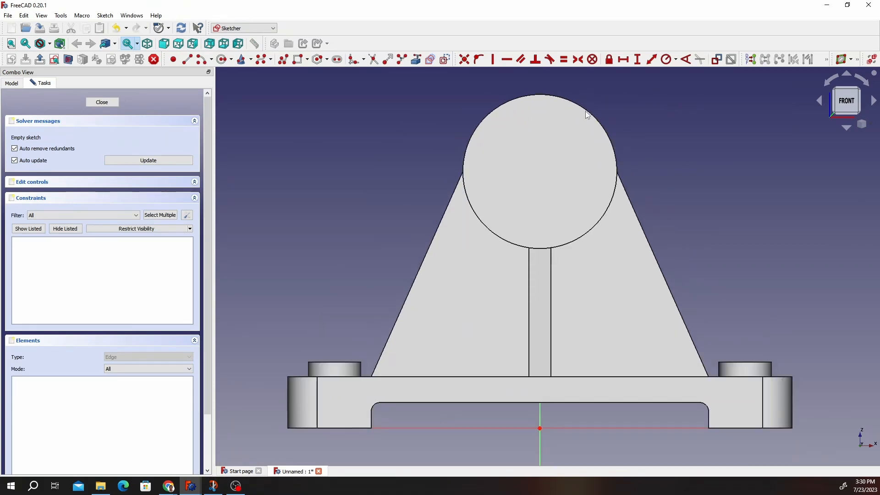
{"action": "left_click", "coordinate": [420, 63]}
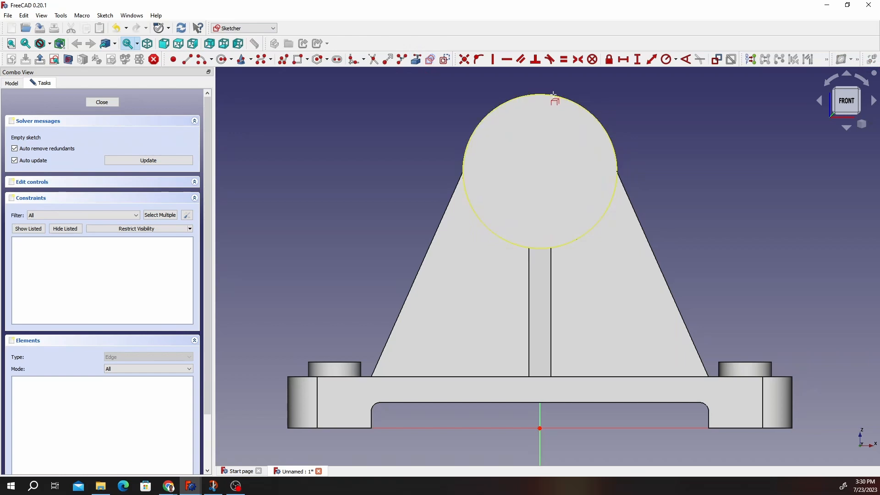
{"action": "left_click", "coordinate": [554, 94]}
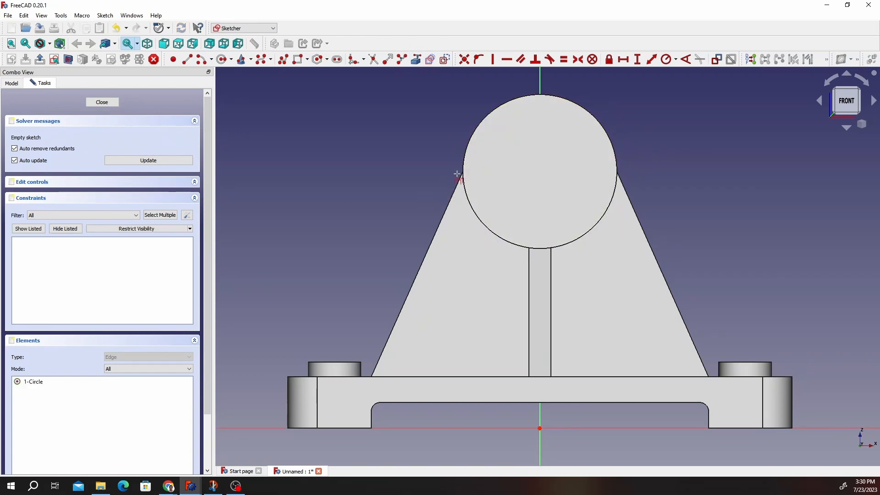
Check where the projected circle lies relative to the cylinder's end face, and close the sketch.
{"action": "mouse_move", "coordinate": [471, 166]}
{"action": "middle_mouse_down"}
{"action": "mouse_move", "coordinate": [513, 191]}
{"action": "mouse_move", "coordinate": [487, 168]}
{"action": "middle_mouse_up"}
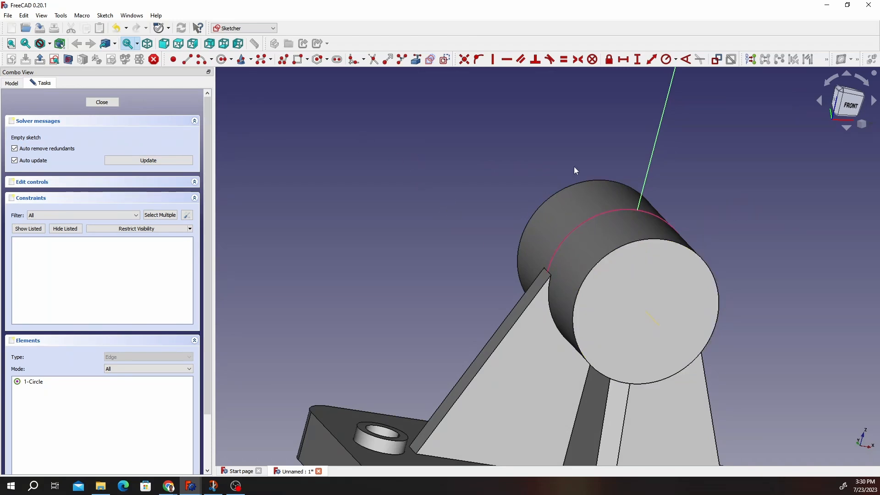
{"action": "left_click", "coordinate": [608, 214]}
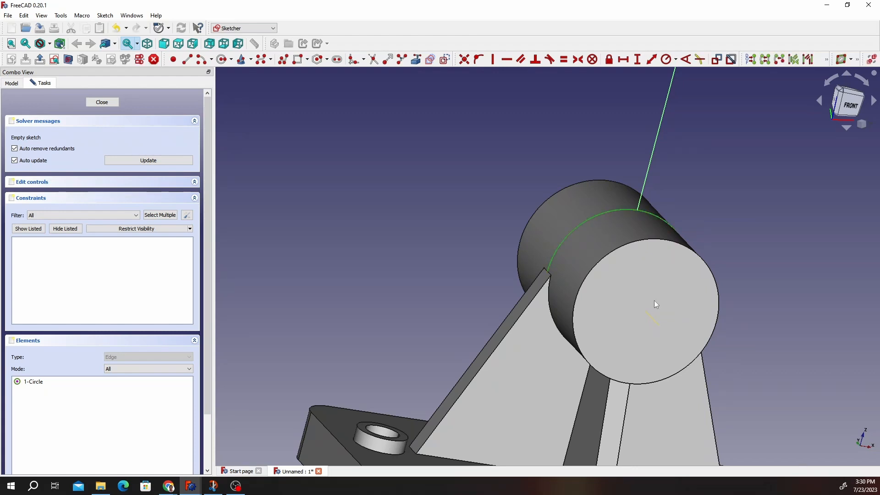
{"action": "left_click", "coordinate": [649, 295]}
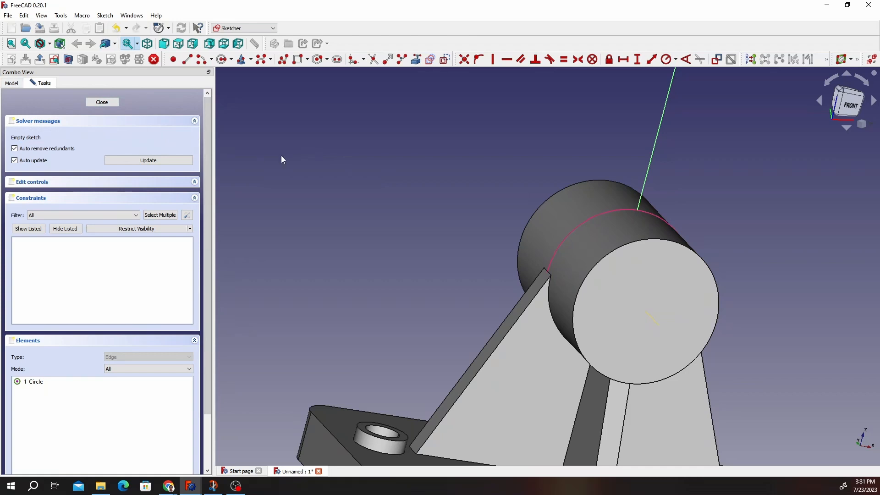
{"action": "left_click", "coordinate": [101, 103]}
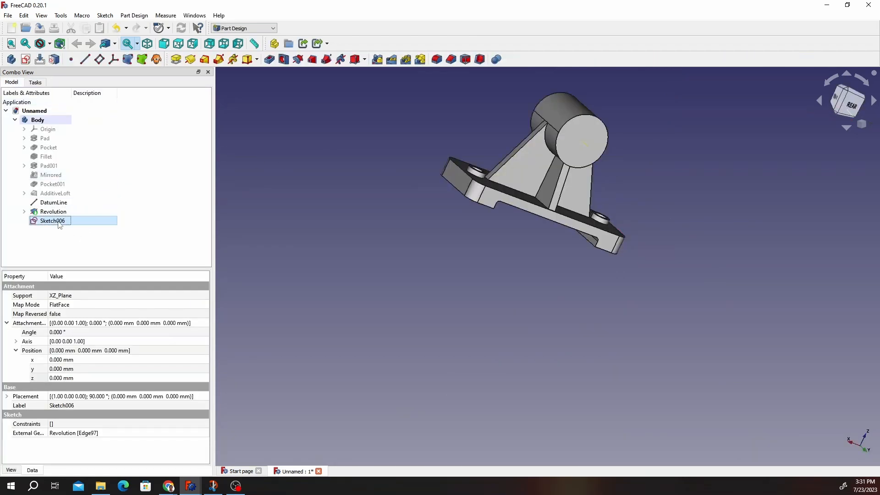
Reattach the cylinder circle sketch to the cylinder's rear end face using the FlatFace method.
{"action": "scroll", "coordinate": [543, 94], "scroll_direction": "up", "scroll_amount": 5}
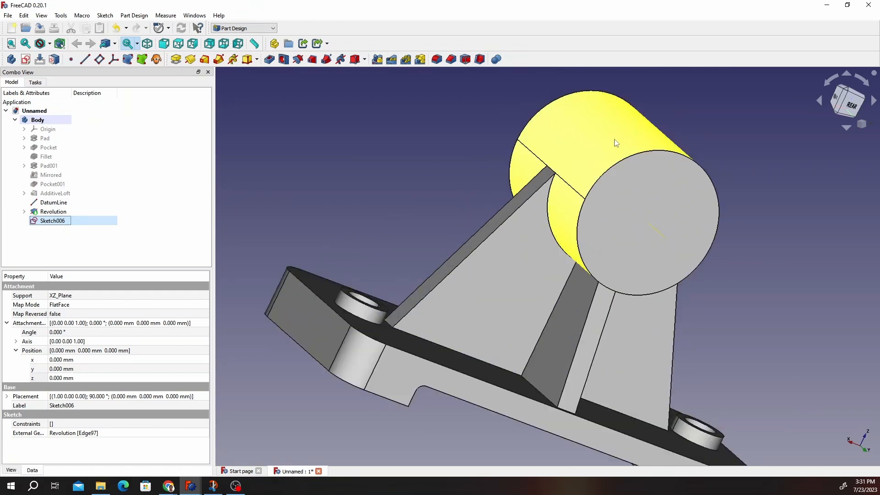
{"action": "left_click", "coordinate": [660, 188]}
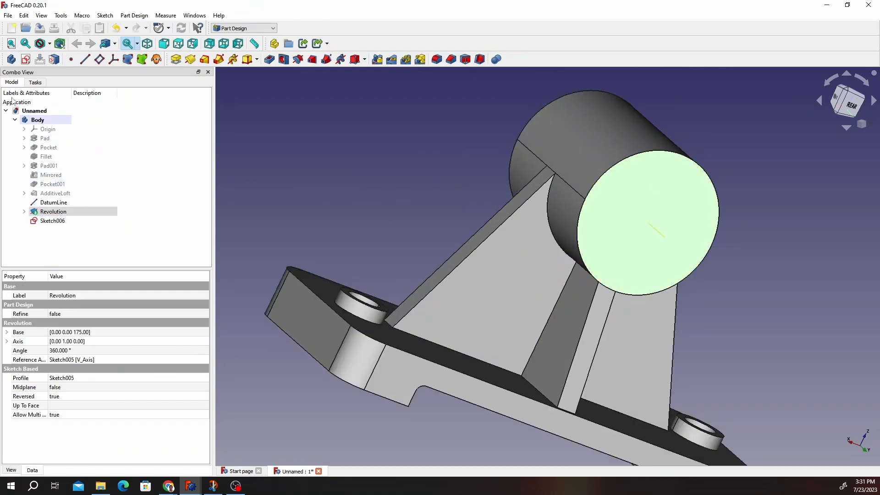
{"action": "left_click", "coordinate": [56, 59]}
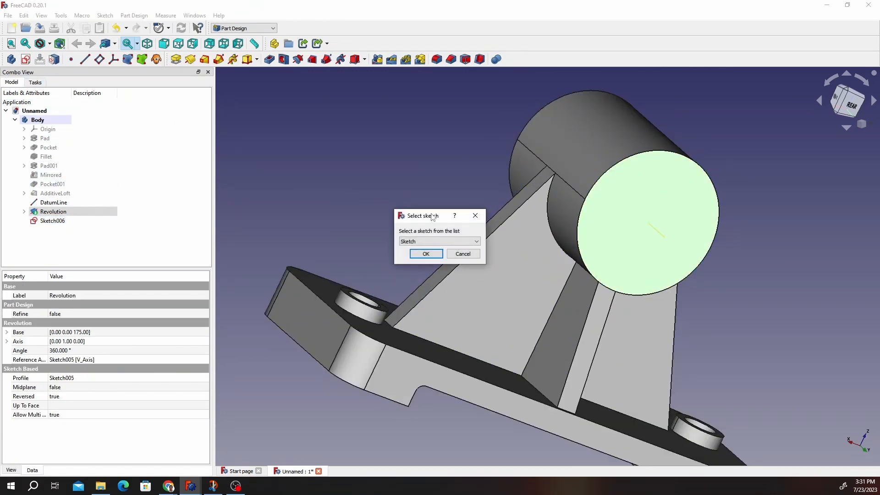
{"action": "left_click", "coordinate": [440, 241]}
{"action": "left_click", "coordinate": [431, 284]}
{"action": "left_click", "coordinate": [431, 255]}
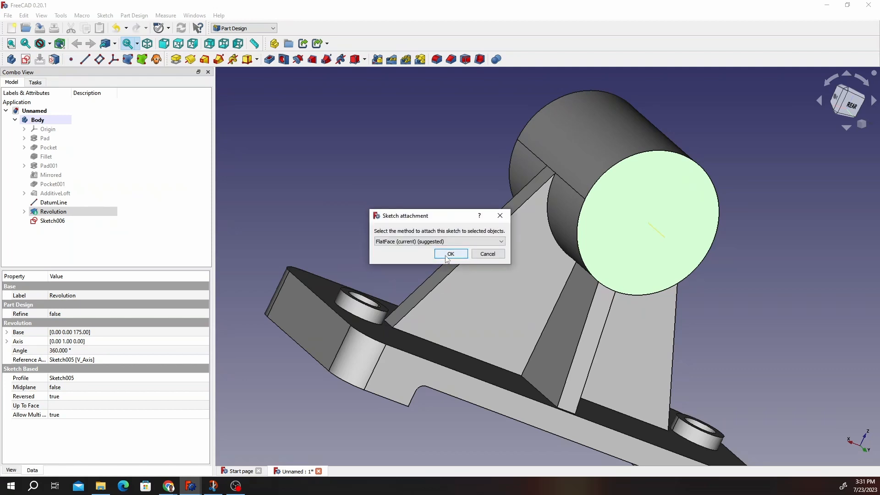
{"action": "left_click", "coordinate": [447, 256]}
{"action": "left_click", "coordinate": [639, 194]}
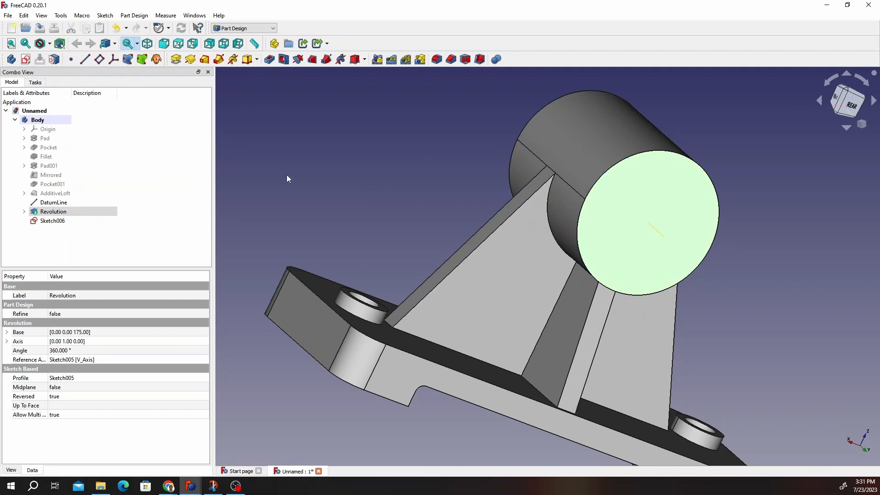
{"action": "left_click", "coordinate": [651, 207]}
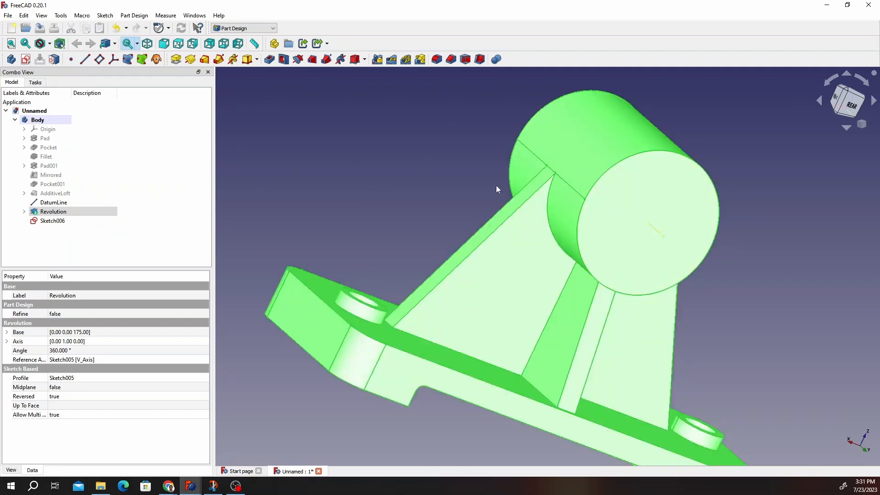
{"action": "left_click", "coordinate": [400, 151]}
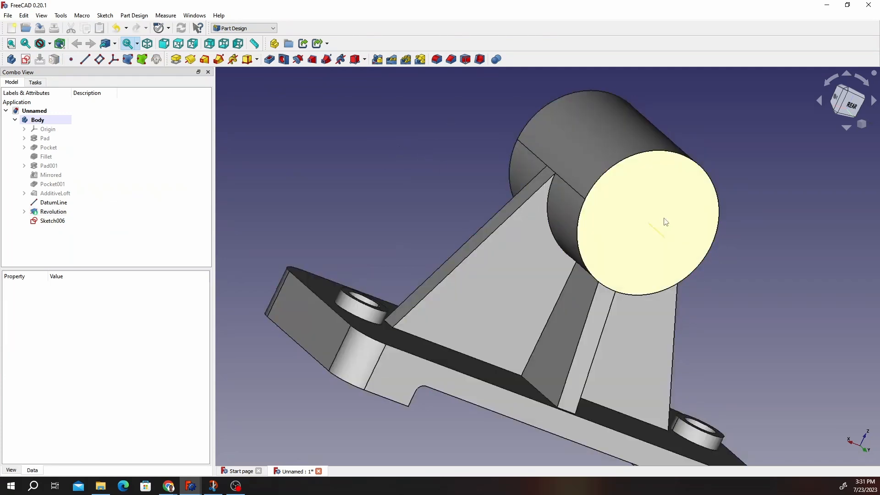
Reopen the reattached sketch and draw a circle of about 35.3 mm radius centred on the projected cylinder edge.
{"action": "double_click", "coordinate": [52, 221]}
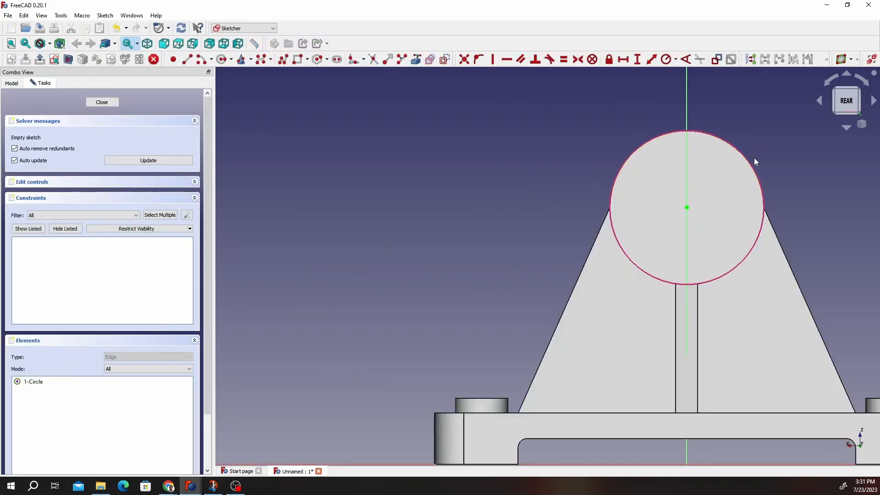
{"action": "scroll", "coordinate": [756, 162], "scroll_direction": "up", "scroll_amount": 2}
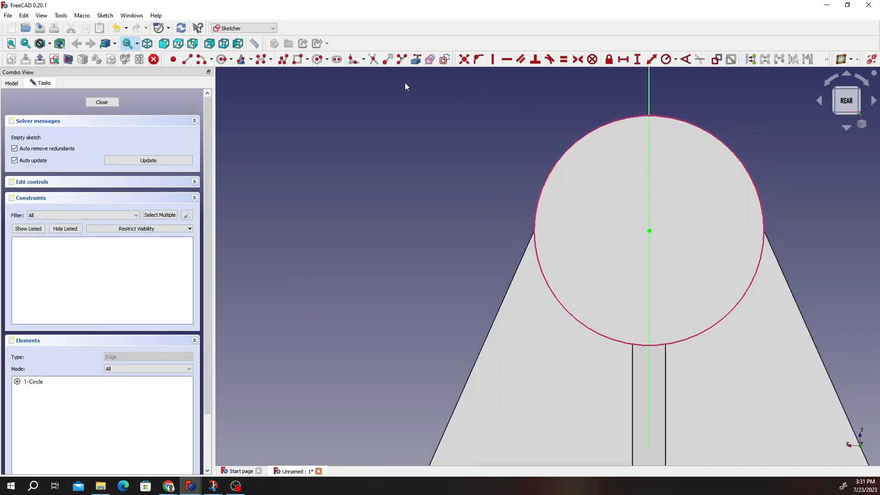
{"action": "left_click", "coordinate": [223, 59]}
{"action": "left_click", "coordinate": [650, 230]}
{"action": "left_click", "coordinate": [719, 262]}
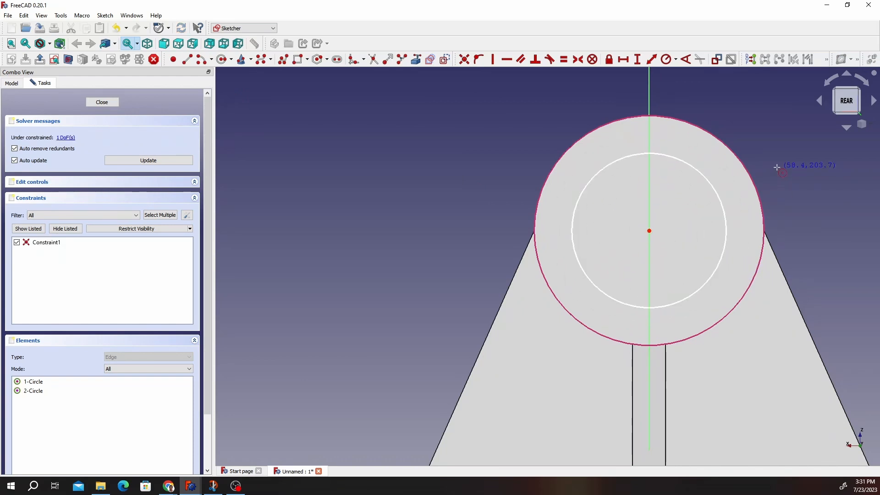
{"action": "right_click", "coordinate": [814, 166]}
Constrain the inner circle's radius to 65/2 (32.5 mm), move its dimension label outside the cylinder, and close the sketch.
{"action": "left_click", "coordinate": [671, 61]}
{"action": "left_click", "coordinate": [682, 163]}
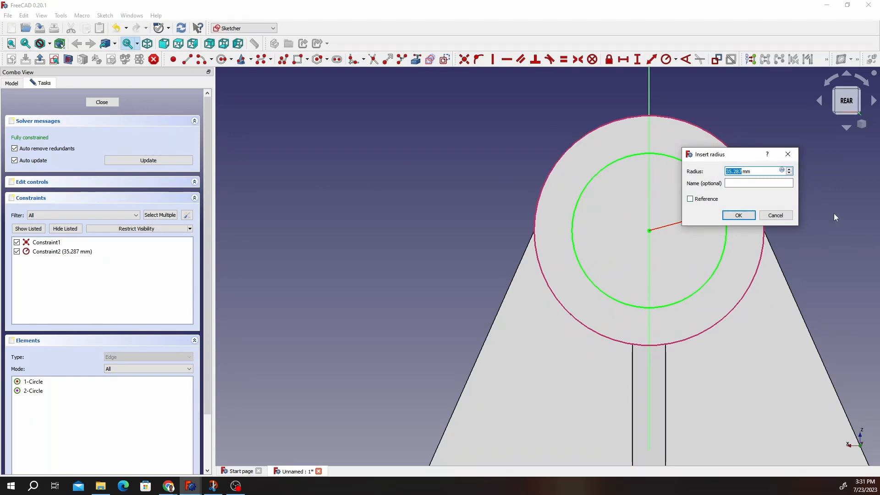
{"action": "type", "text": "65/2"}
{"action": "key", "text": "Return"}
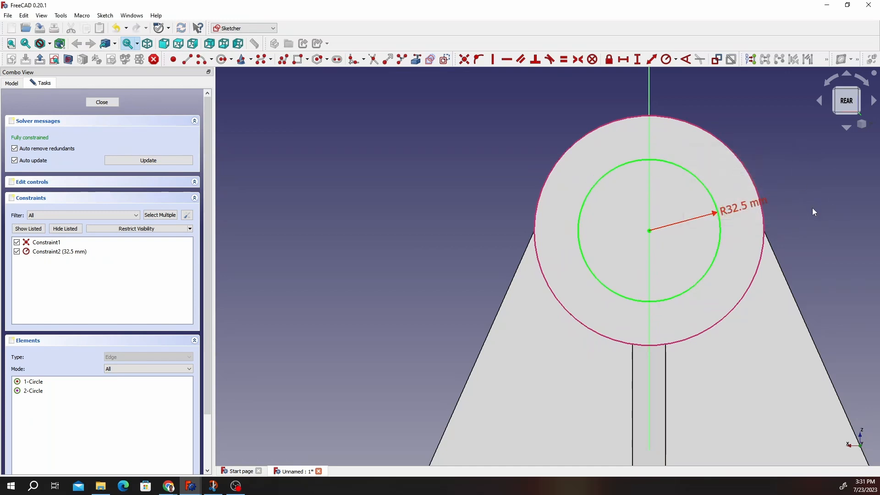
{"action": "left_click_drag", "start_coordinate": [744, 203], "coordinate": [808, 170]}
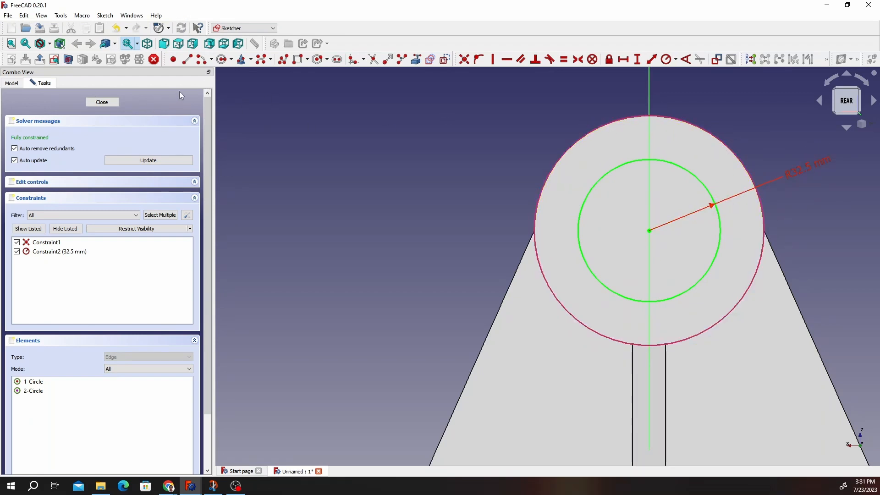
{"action": "left_click", "coordinate": [103, 102]}
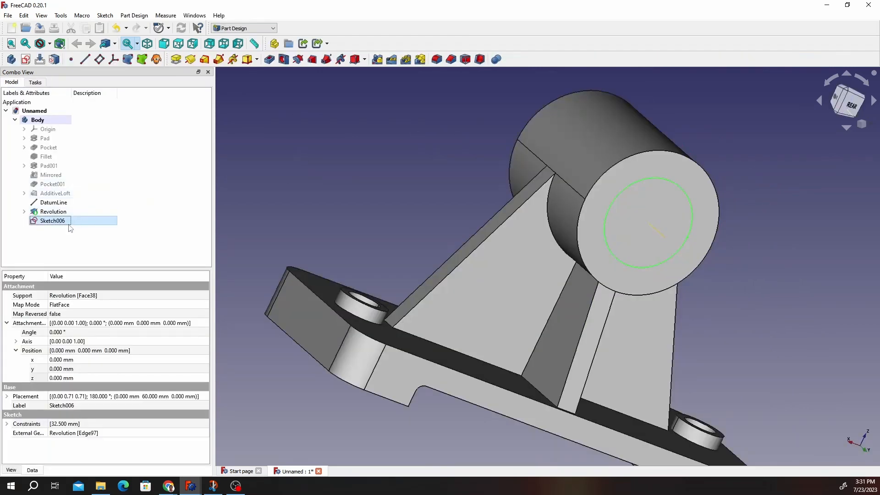
Pocket the circle sketch Through all to bore the cylinder along its full length.
{"action": "left_click", "coordinate": [270, 60]}
{"action": "left_click", "coordinate": [128, 144]}
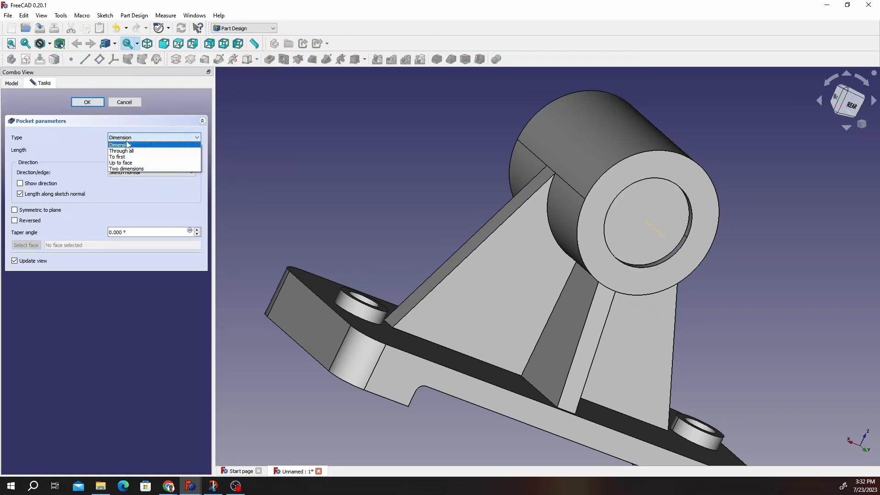
{"action": "left_click", "coordinate": [161, 147]}
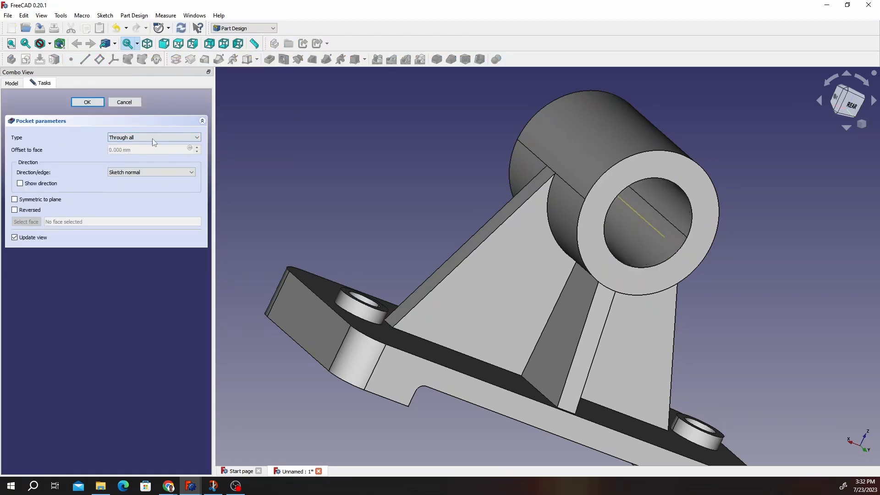
{"action": "left_click", "coordinate": [94, 103]}
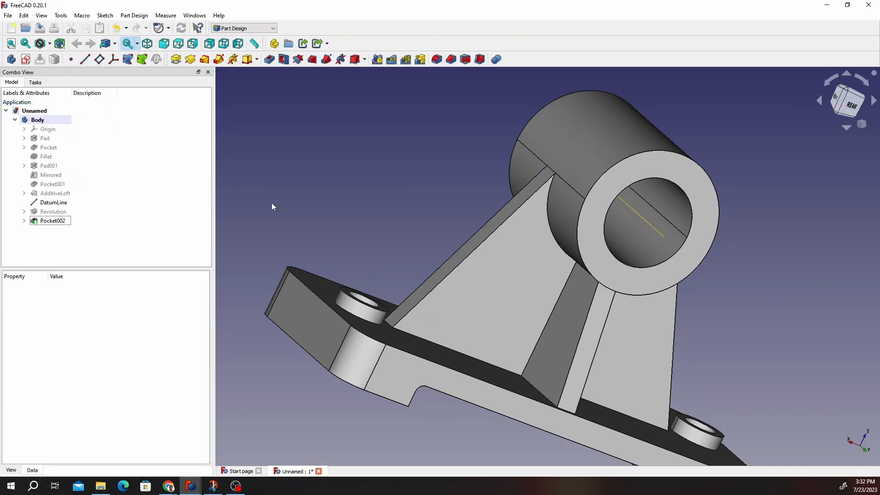
Examine the bored cylinder and the whole bracket from the rear and slightly above.
{"action": "scroll", "coordinate": [541, 198], "scroll_direction": "down", "scroll_amount": 5}
{"action": "scroll", "coordinate": [571, 181], "scroll_direction": "up", "scroll_amount": 5}
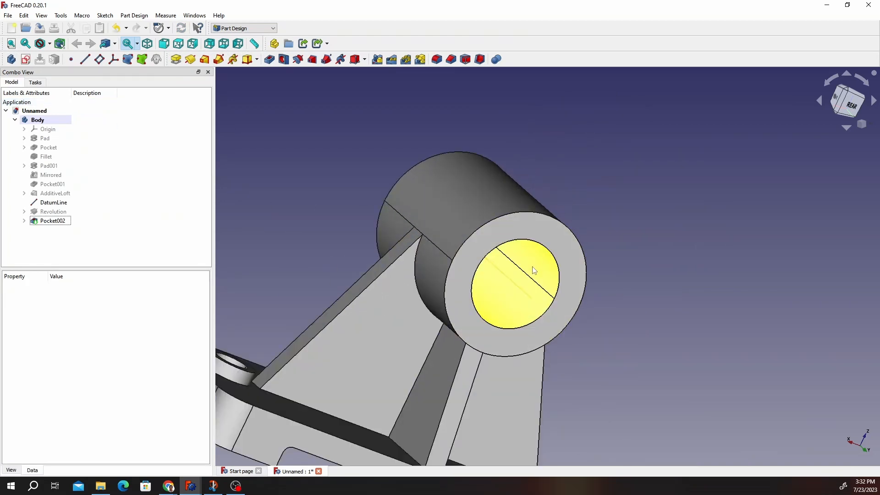
{"action": "mouse_move", "coordinate": [539, 293]}
{"action": "middle_mouse_down"}
{"action": "mouse_move", "coordinate": [488, 273]}
{"action": "mouse_move", "coordinate": [454, 202]}
{"action": "mouse_move", "coordinate": [582, 310]}
{"action": "mouse_move", "coordinate": [611, 308]}
{"action": "mouse_move", "coordinate": [535, 292]}
{"action": "middle_mouse_up"}
{"action": "scroll", "coordinate": [582, 310], "scroll_direction": "down", "scroll_amount": 5}
{"action": "scroll", "coordinate": [538, 336], "scroll_direction": "up", "scroll_amount": 4}
{"action": "scroll", "coordinate": [536, 291], "scroll_direction": "down", "scroll_amount": 3}
{"action": "scroll", "coordinate": [499, 174], "scroll_direction": "up", "scroll_amount": 1}
{"action": "scroll", "coordinate": [500, 178], "scroll_direction": "up", "scroll_amount": 2}
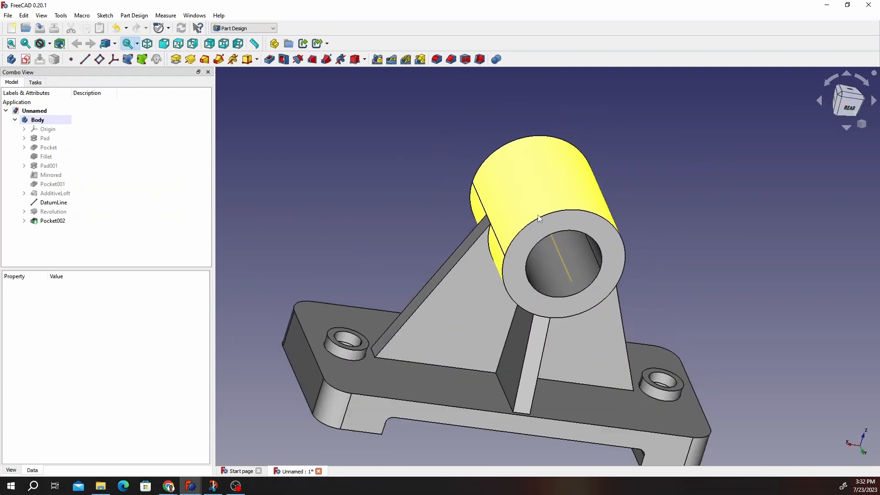
{"action": "scroll", "coordinate": [380, 403], "scroll_direction": "down", "scroll_amount": 2}
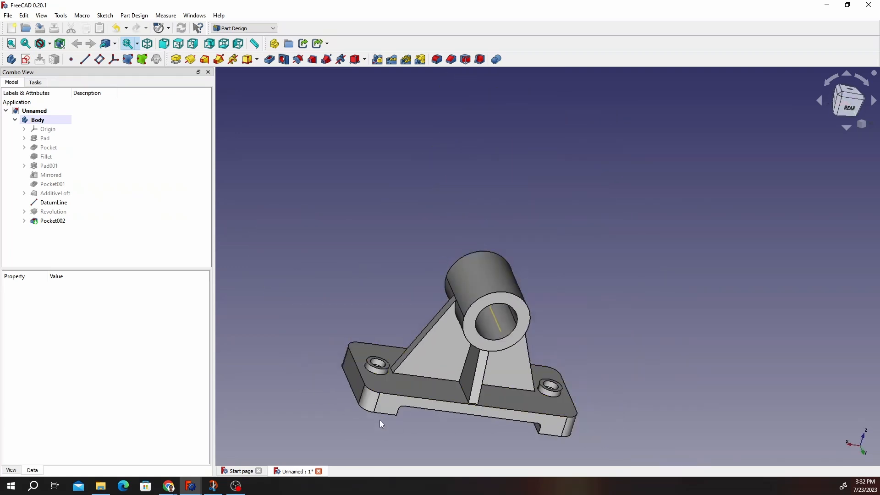
{"action": "scroll", "coordinate": [404, 385], "scroll_direction": "up", "scroll_amount": 5}
{"action": "scroll", "coordinate": [409, 377], "scroll_direction": "down", "scroll_amount": 5}
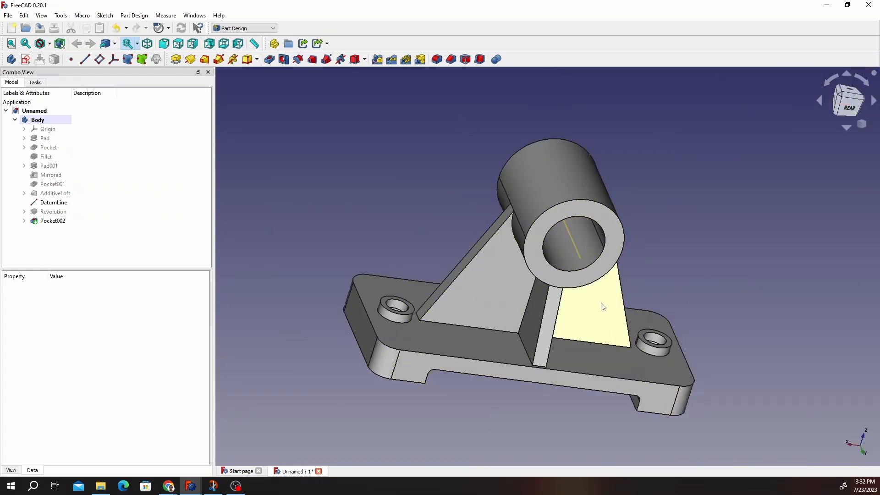
{"action": "scroll", "coordinate": [607, 236], "scroll_direction": "up", "scroll_amount": 3}
{"action": "scroll", "coordinate": [608, 237], "scroll_direction": "down", "scroll_amount": 3}
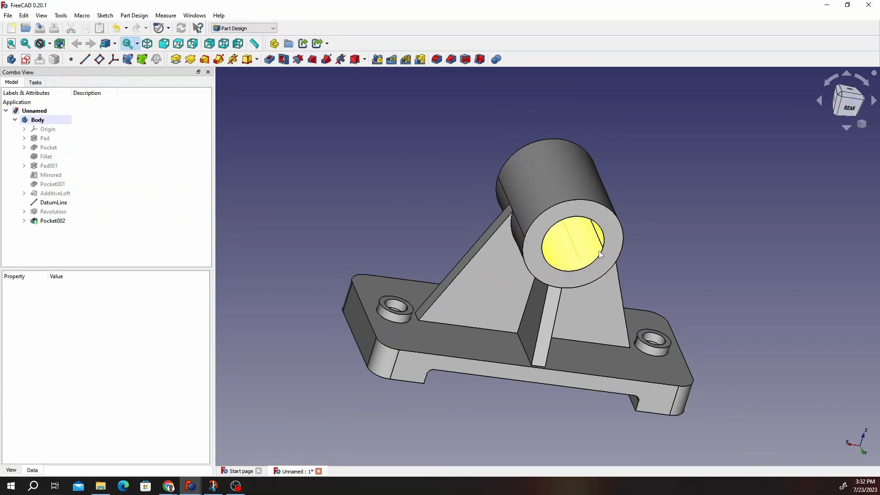
Fillet the bore's circular edge on the cylinder's rear face with a 3 mm radius.
{"action": "left_click", "coordinate": [601, 258]}
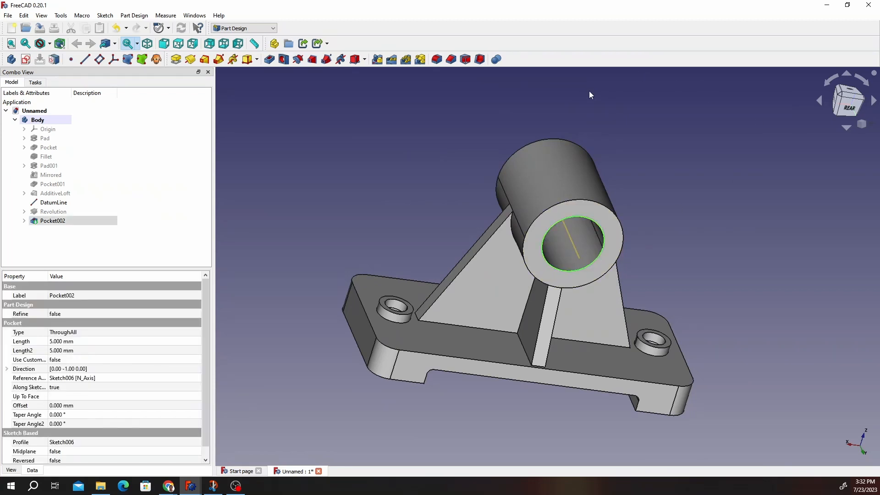
{"action": "left_click", "coordinate": [439, 61]}
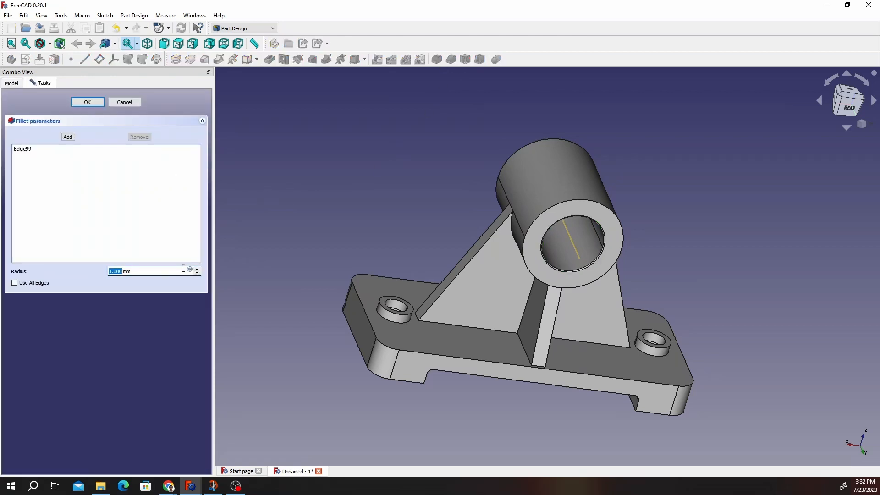
{"action": "type", "text": "3"}
{"action": "key", "text": "Return"}
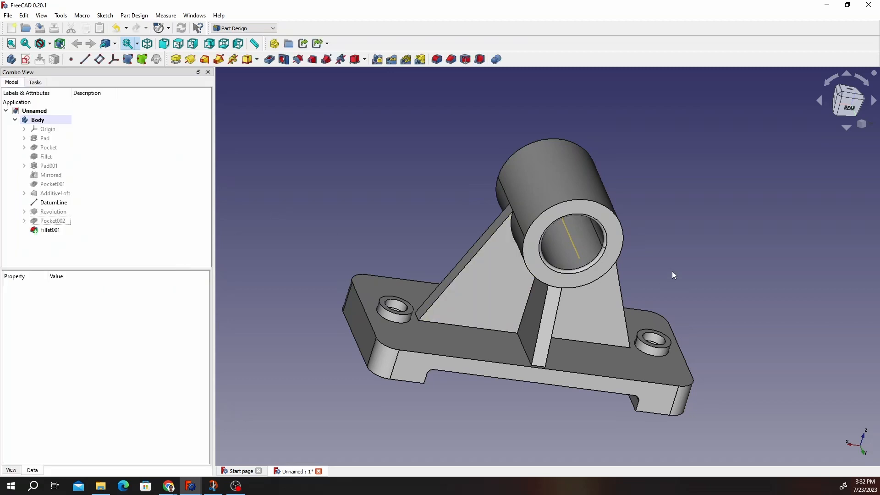
Fillet the bore's circular edge on the cylinder's front face with a 3 mm radius.
{"action": "middle_click_drag", "start_coordinate": [531, 330], "coordinate": [872, 273]}
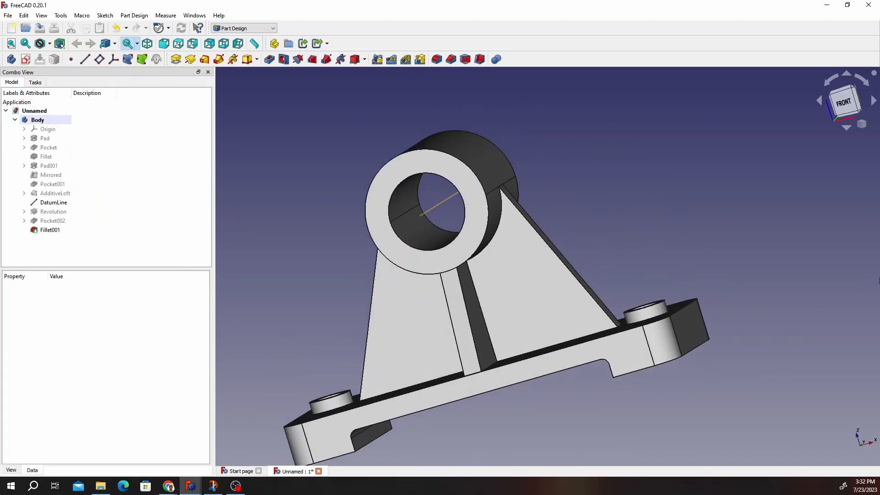
{"action": "left_click", "coordinate": [464, 229]}
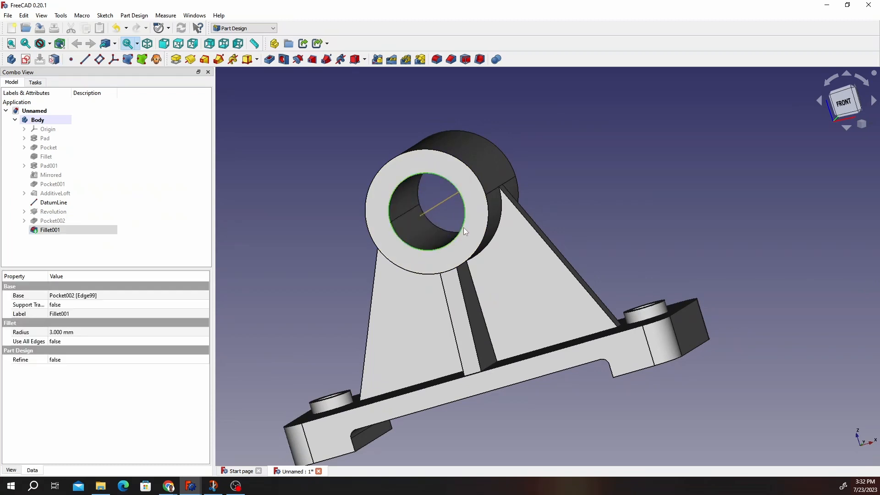
{"action": "left_click", "coordinate": [437, 60]}
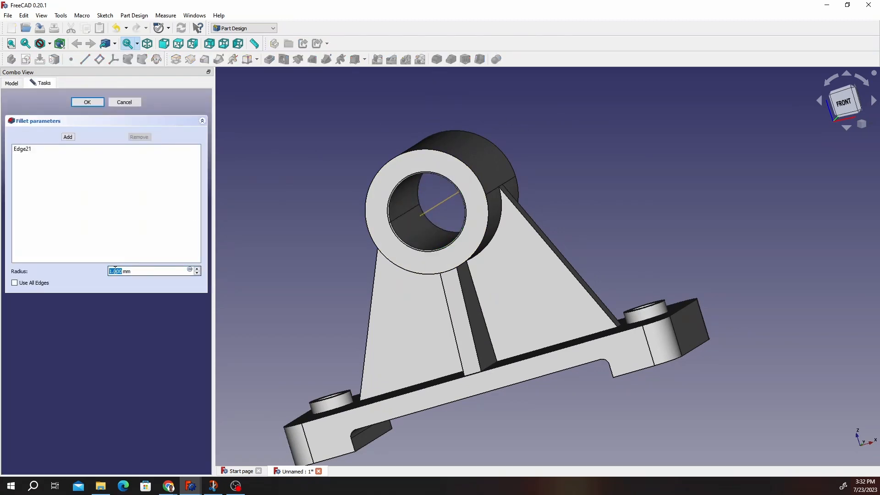
{"action": "type", "text": "3"}
{"action": "key", "text": "Return"}
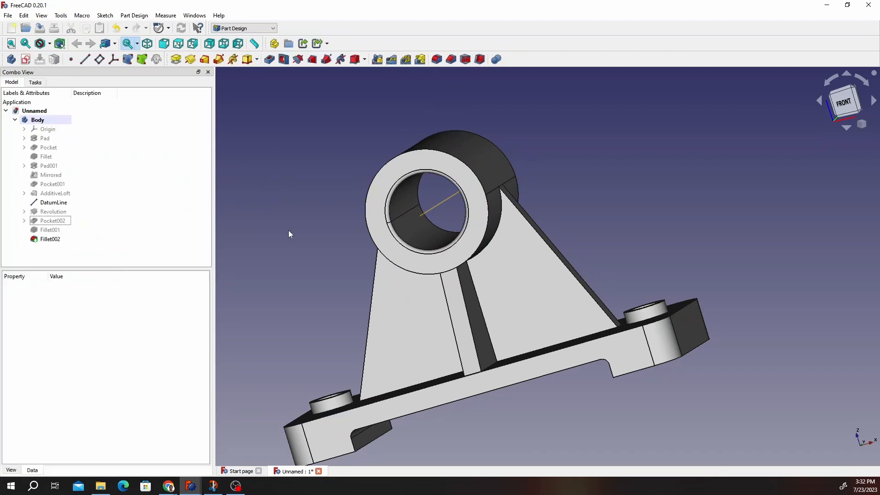
Examine the filleted bore edges and the complete bracket from the front, sides, above and rear.
{"action": "scroll", "coordinate": [357, 179], "scroll_direction": "down", "scroll_amount": 4}
{"action": "scroll", "coordinate": [349, 184], "scroll_direction": "up", "scroll_amount": 8}
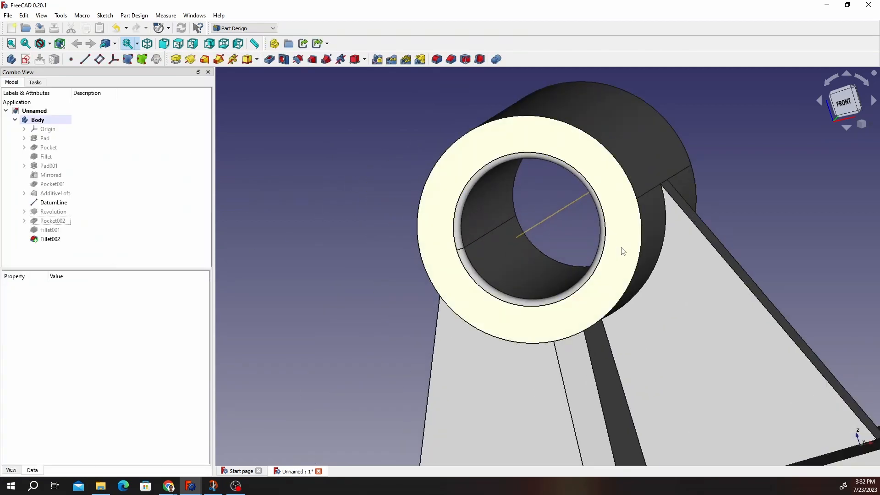
{"action": "middle_click_drag", "start_coordinate": [622, 248], "coordinate": [789, 239]}
{"action": "scroll", "coordinate": [789, 239], "scroll_direction": "up", "scroll_amount": 1}
{"action": "scroll", "coordinate": [545, 237], "scroll_direction": "down", "scroll_amount": 6}
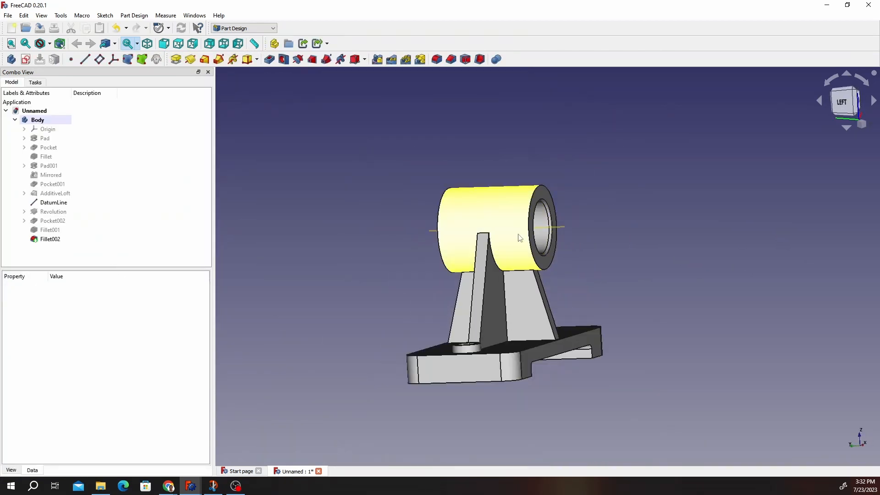
{"action": "middle_click_drag", "start_coordinate": [518, 235], "coordinate": [748, 241]}
{"action": "scroll", "coordinate": [388, 210], "scroll_direction": "down", "scroll_amount": 5}
{"action": "middle_click_drag", "start_coordinate": [370, 204], "coordinate": [356, 196]}
{"action": "scroll", "coordinate": [355, 196], "scroll_direction": "up", "scroll_amount": 5}
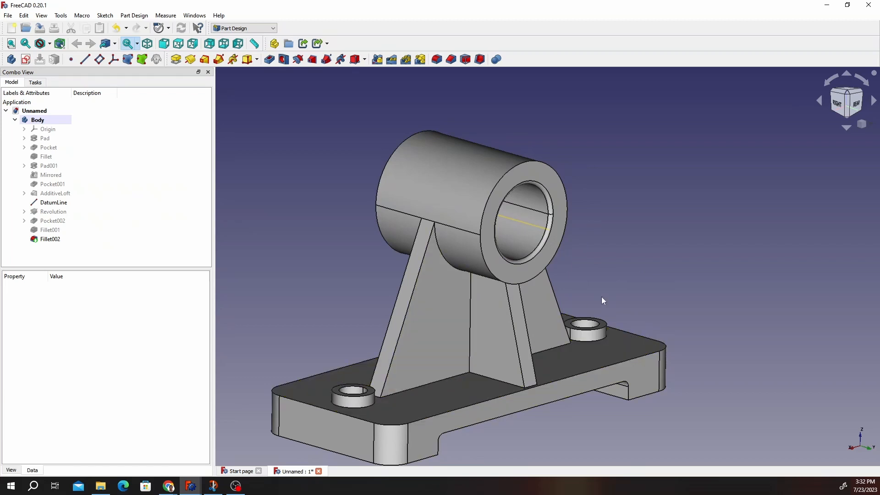
{"action": "scroll", "coordinate": [580, 366], "scroll_direction": "down", "scroll_amount": 5}
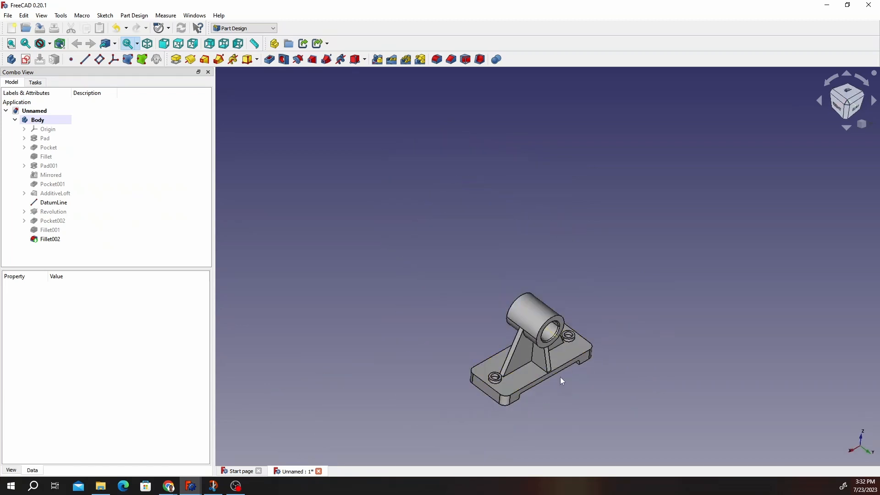
{"action": "scroll", "coordinate": [563, 381], "scroll_direction": "up", "scroll_amount": 5}
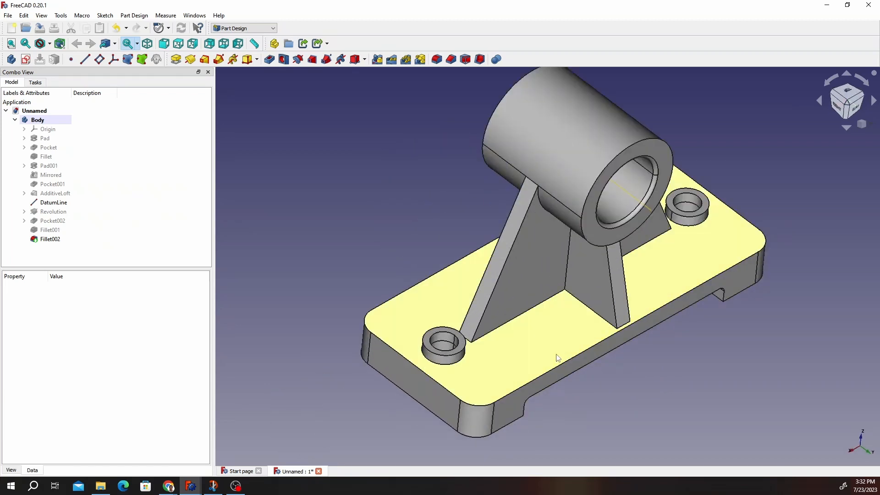
{"action": "middle_click_drag", "start_coordinate": [731, 279], "coordinate": [645, 234]}
{"action": "scroll", "coordinate": [638, 256], "scroll_direction": "down", "scroll_amount": 4}
{"action": "scroll", "coordinate": [638, 256], "scroll_direction": "up", "scroll_amount": 7}
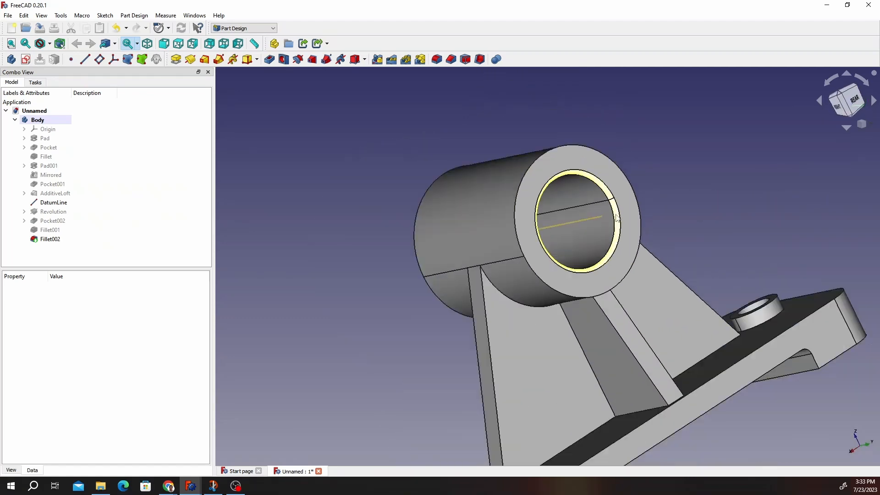
Inspect the finished bracket from the front and above, checking the filleted bore, cross rib and base plate bosses up close and as a whole.
{"action": "scroll", "coordinate": [618, 219], "scroll_direction": "down", "scroll_amount": 5}
{"action": "middle_click_drag", "start_coordinate": [574, 303], "coordinate": [876, 197]}
{"action": "scroll", "coordinate": [667, 253], "scroll_direction": "down", "scroll_amount": 5}
{"action": "scroll", "coordinate": [619, 257], "scroll_direction": "up", "scroll_amount": 6}
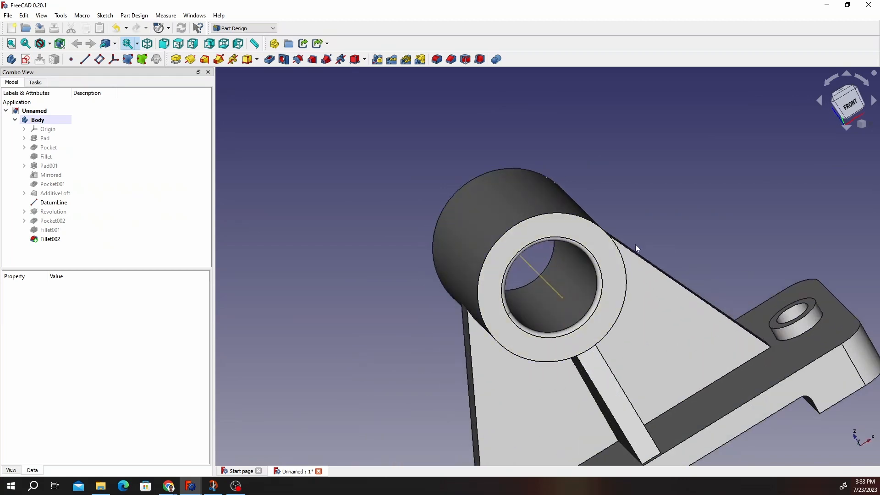
{"action": "scroll", "coordinate": [637, 246], "scroll_direction": "down", "scroll_amount": 5}
{"action": "scroll", "coordinate": [715, 275], "scroll_direction": "up", "scroll_amount": 5}
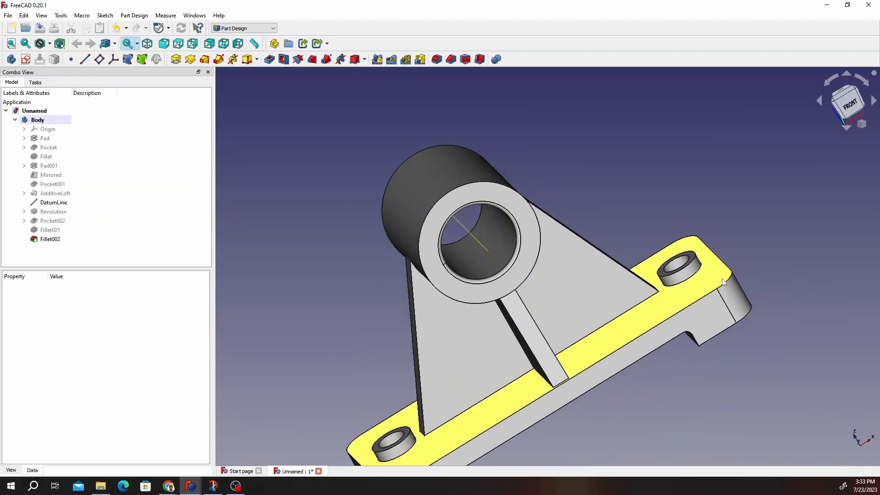
{"action": "scroll", "coordinate": [665, 289], "scroll_direction": "down", "scroll_amount": 5}
{"action": "scroll", "coordinate": [625, 298], "scroll_direction": "up", "scroll_amount": 6}
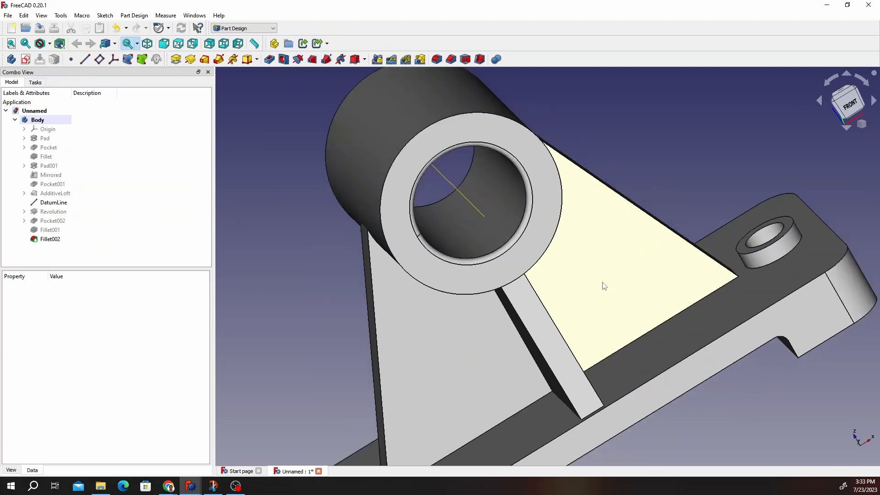
{"action": "scroll", "coordinate": [605, 285], "scroll_direction": "down", "scroll_amount": 5}
{"action": "scroll", "coordinate": [604, 284], "scroll_direction": "up", "scroll_amount": 5}
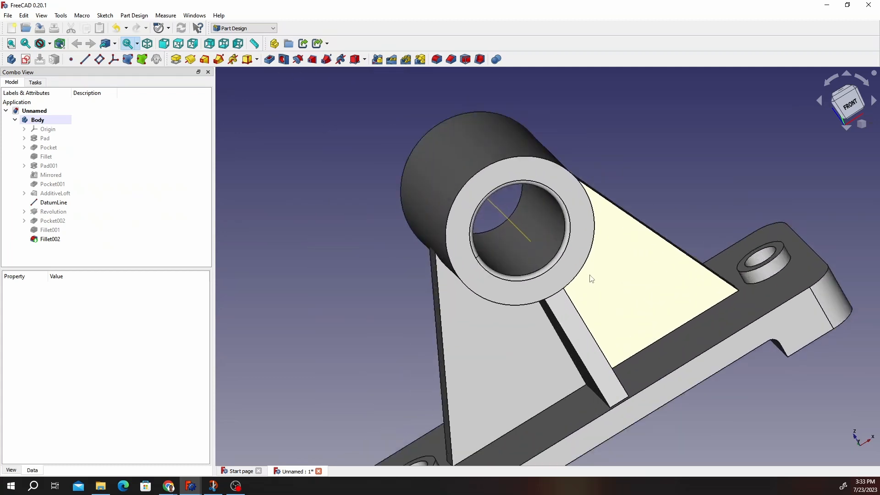
{"action": "scroll", "coordinate": [592, 278], "scroll_direction": "down", "scroll_amount": 5}
{"action": "scroll", "coordinate": [624, 309], "scroll_direction": "up", "scroll_amount": 4}
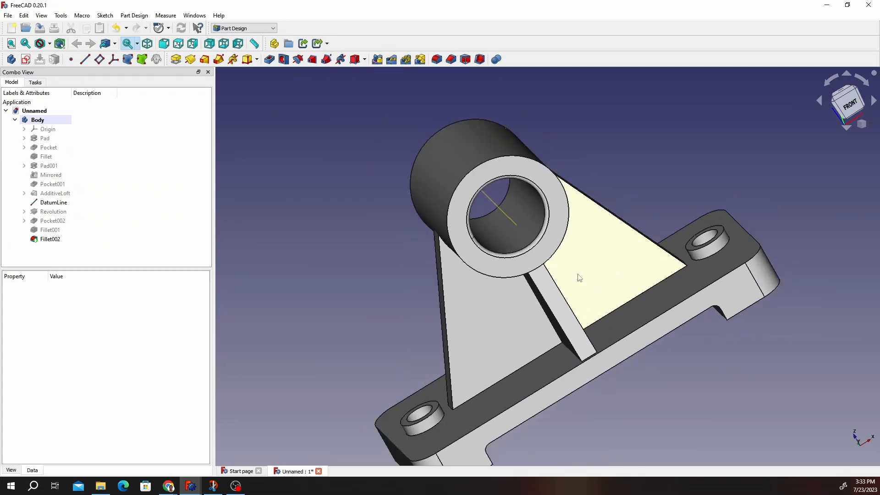
{"action": "scroll", "coordinate": [579, 278], "scroll_direction": "down", "scroll_amount": 1}
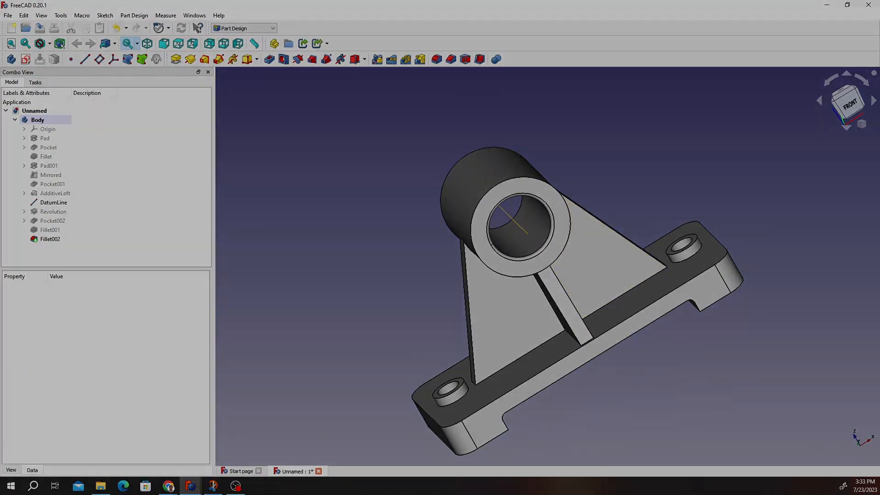